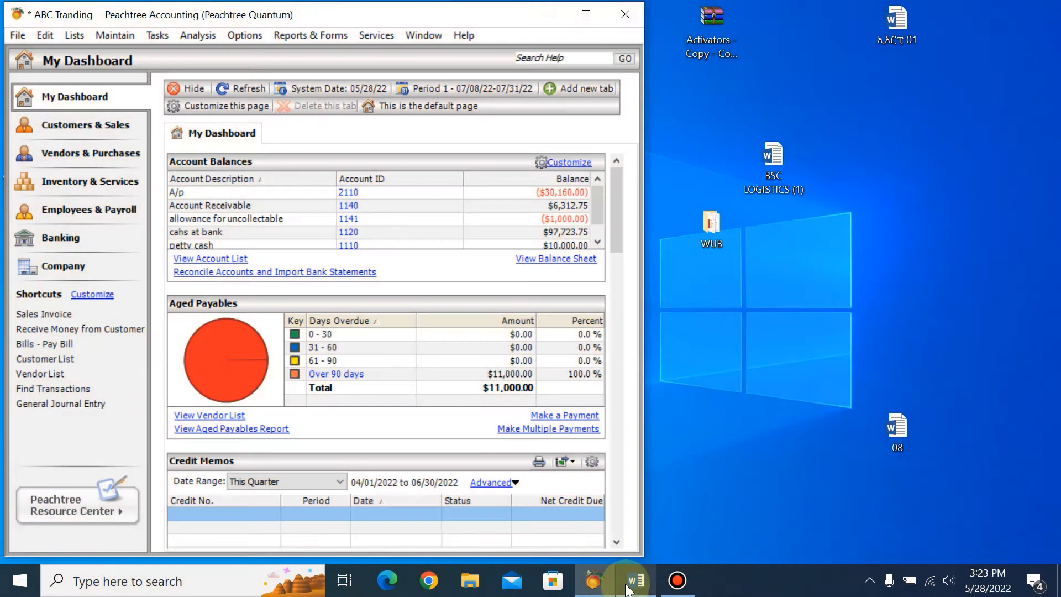
Switch to the Word project document and show the Employee Ledger table from its employee name column.
click(629, 587)
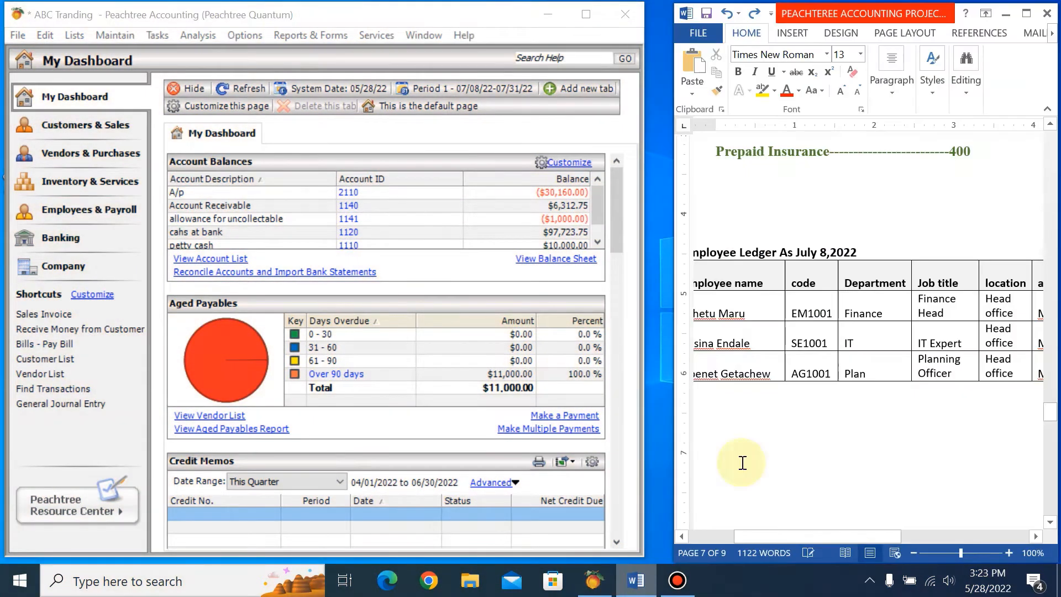
mouse_move(831, 535)
mouse_down()
mouse_move(778, 532)
mouse_move(924, 520)
mouse_move(779, 520)
mouse_up()
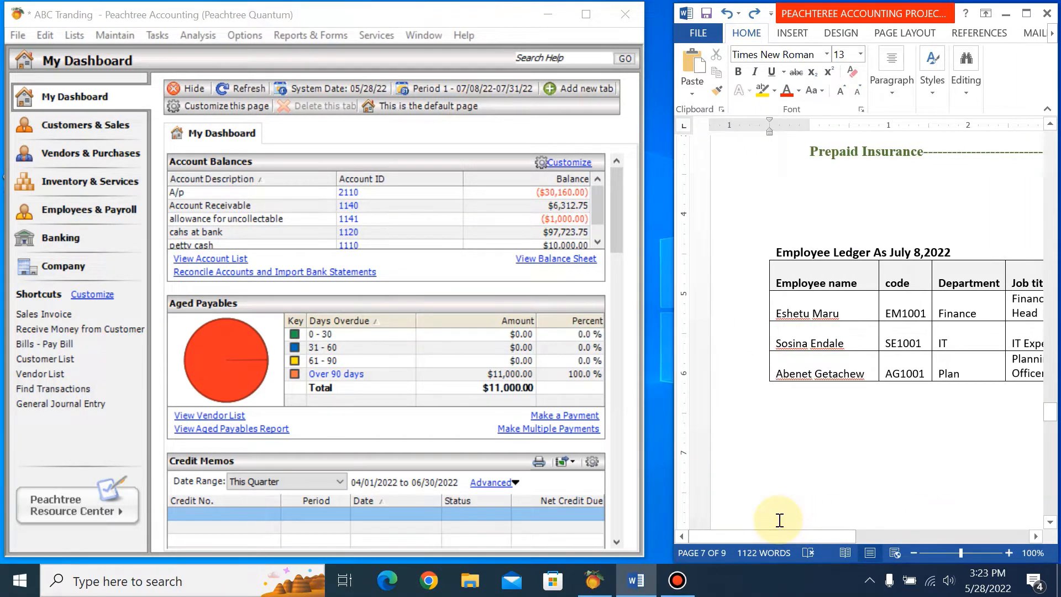
Switch to Peachtree Accounting and open the employee default information, agreeing to launch the Payroll Setup Wizard.
click(325, 9)
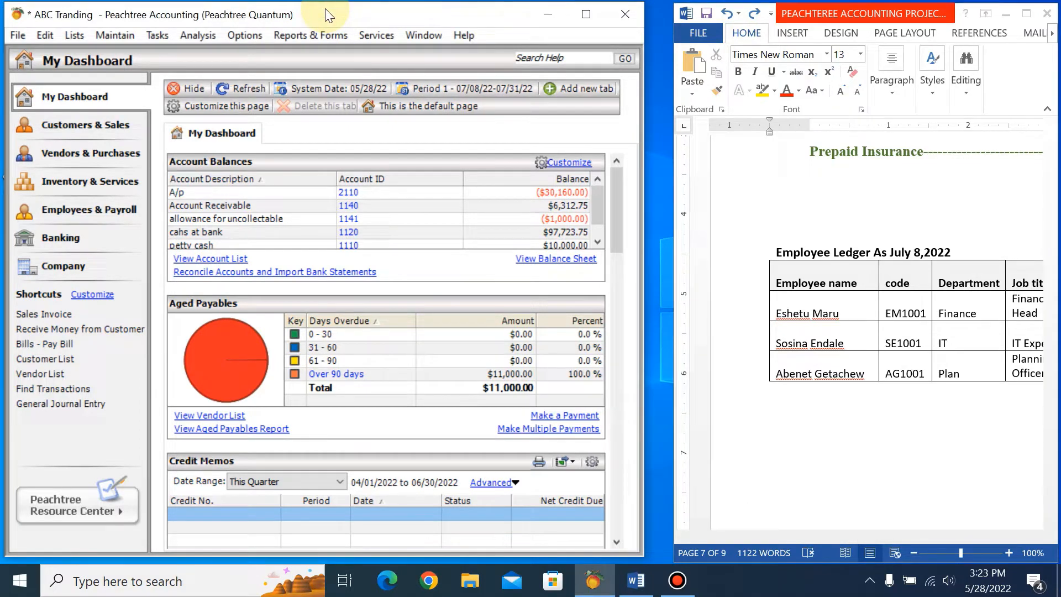
click(116, 35)
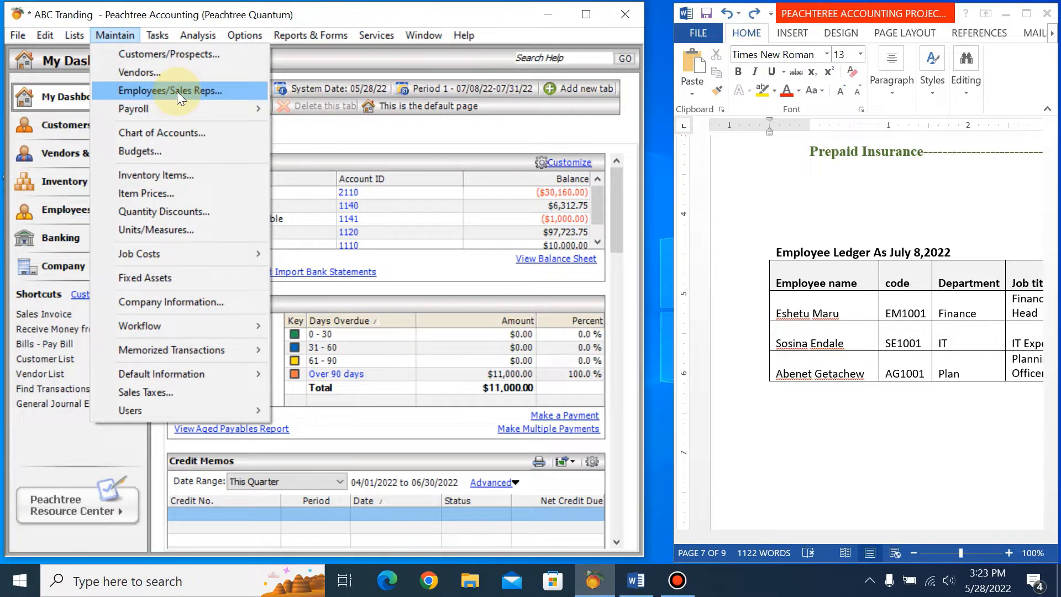
mouse_move(214, 374)
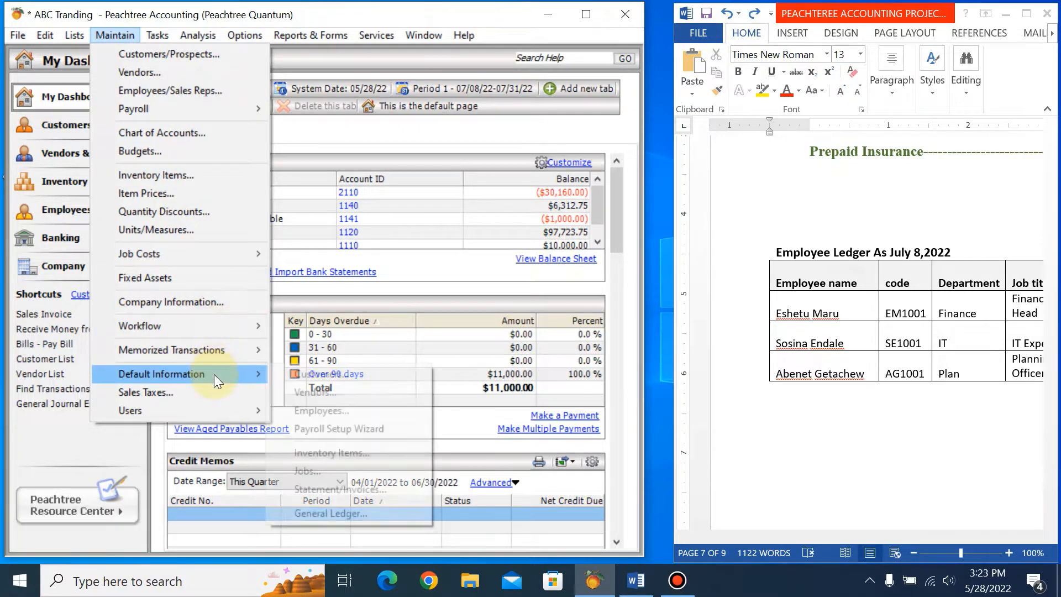
click(310, 411)
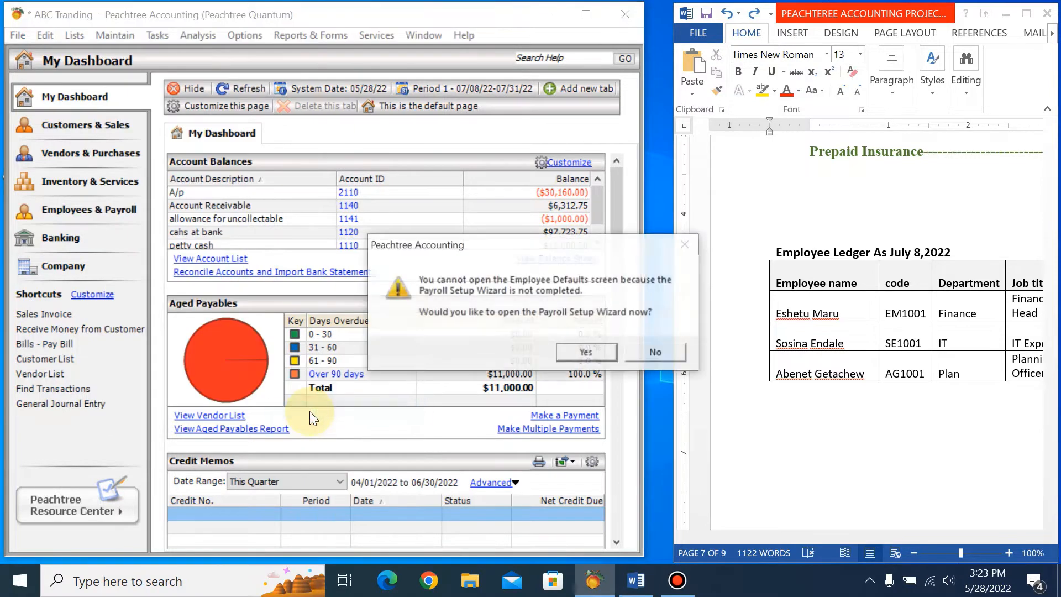
click(586, 354)
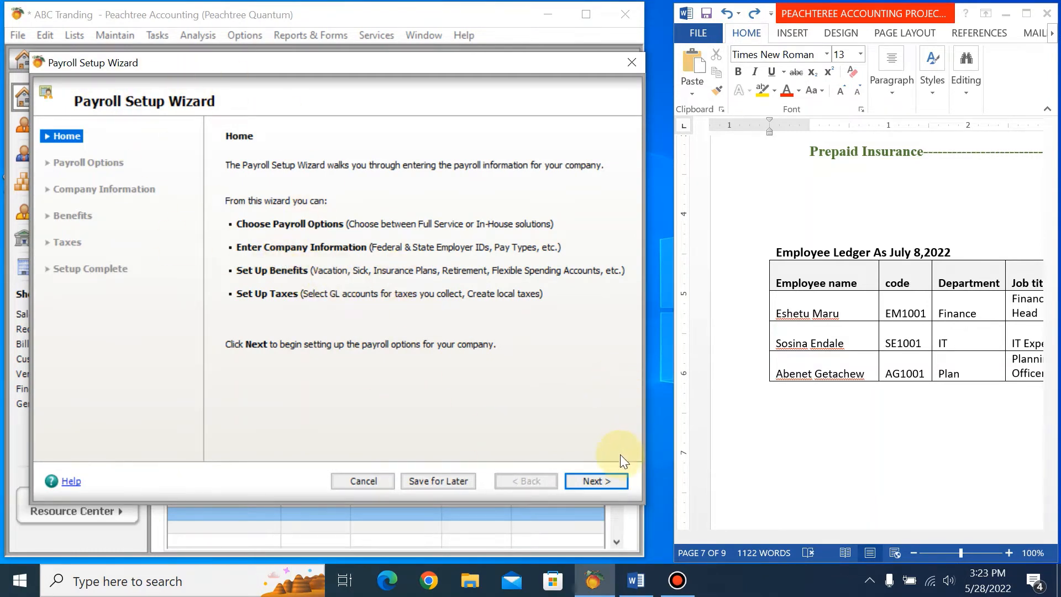
Choose in-house payroll with the Do It Yourself option and advance the wizard to the company information.
click(605, 476)
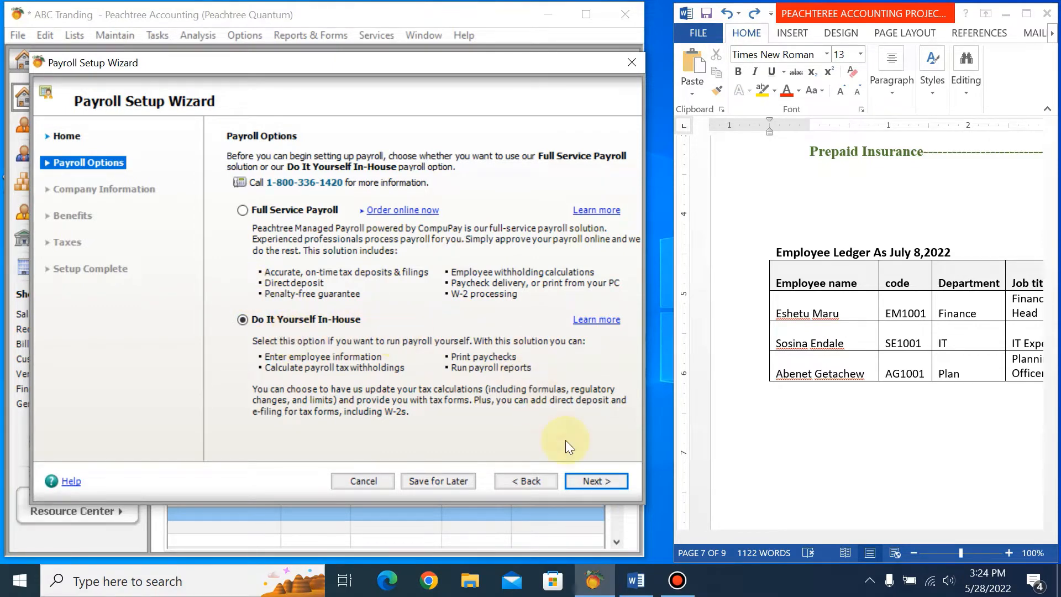
click(602, 480)
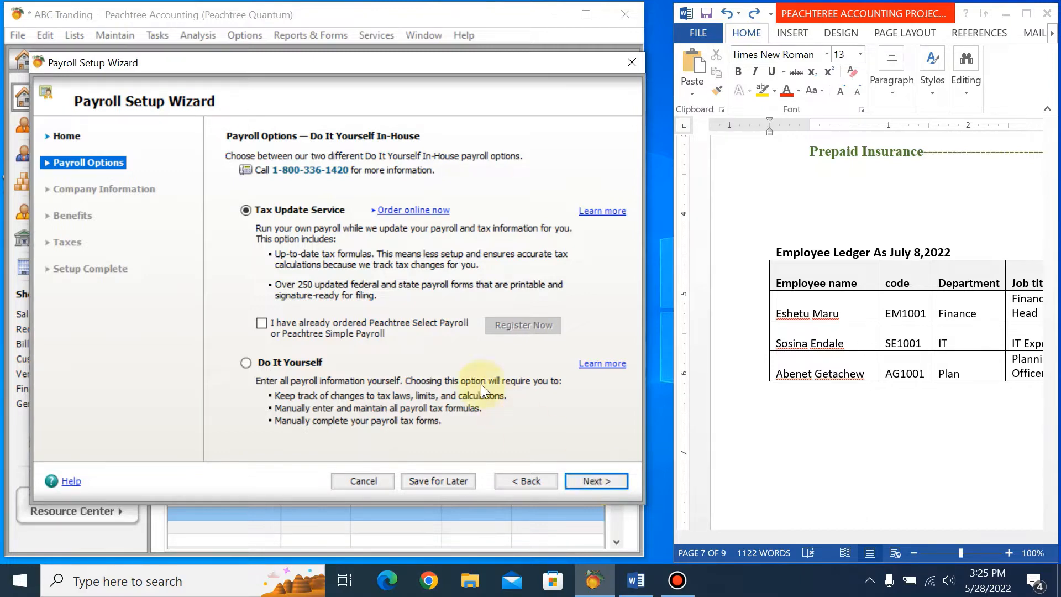
click(246, 364)
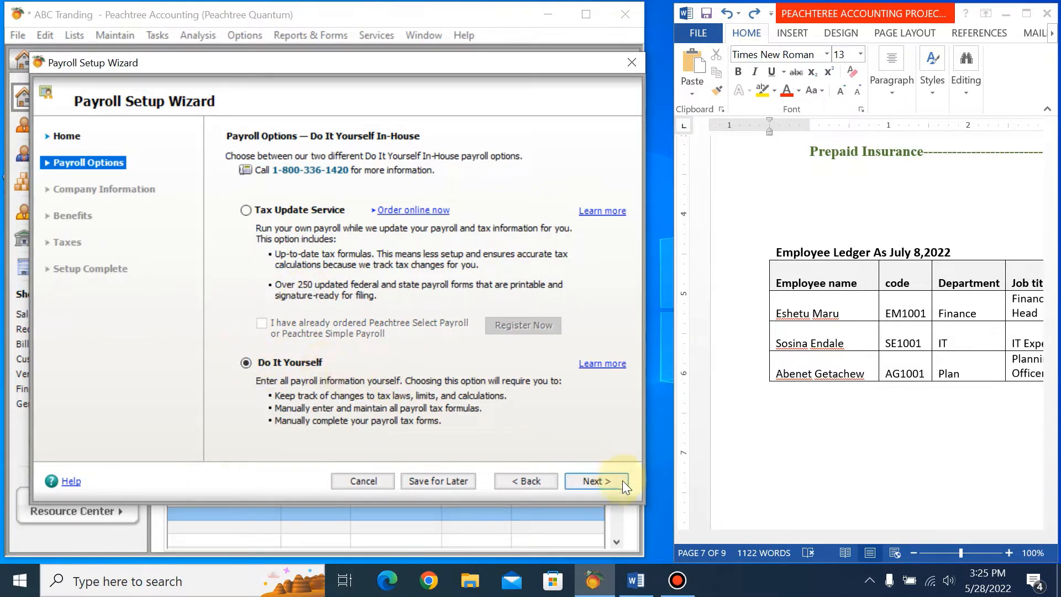
click(602, 482)
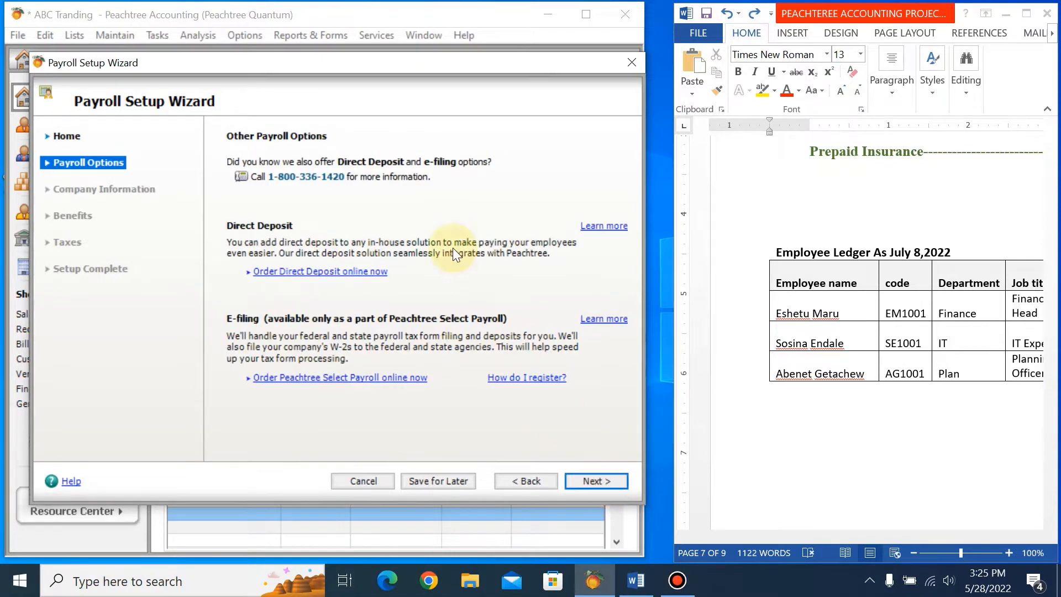
click(603, 478)
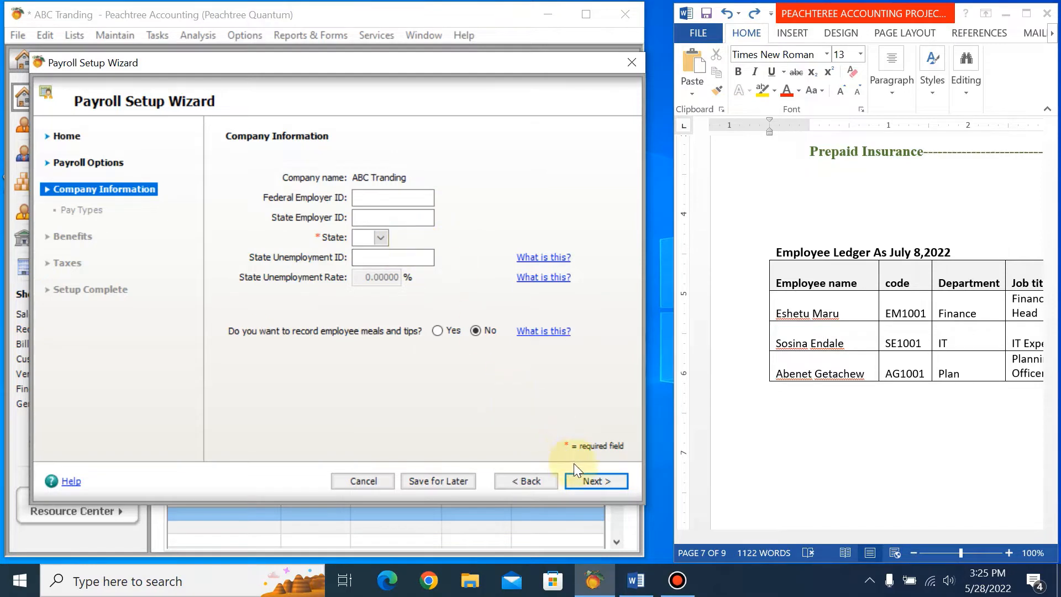
Set the company's state to AA in the payroll company information and continue to the pay types.
click(582, 479)
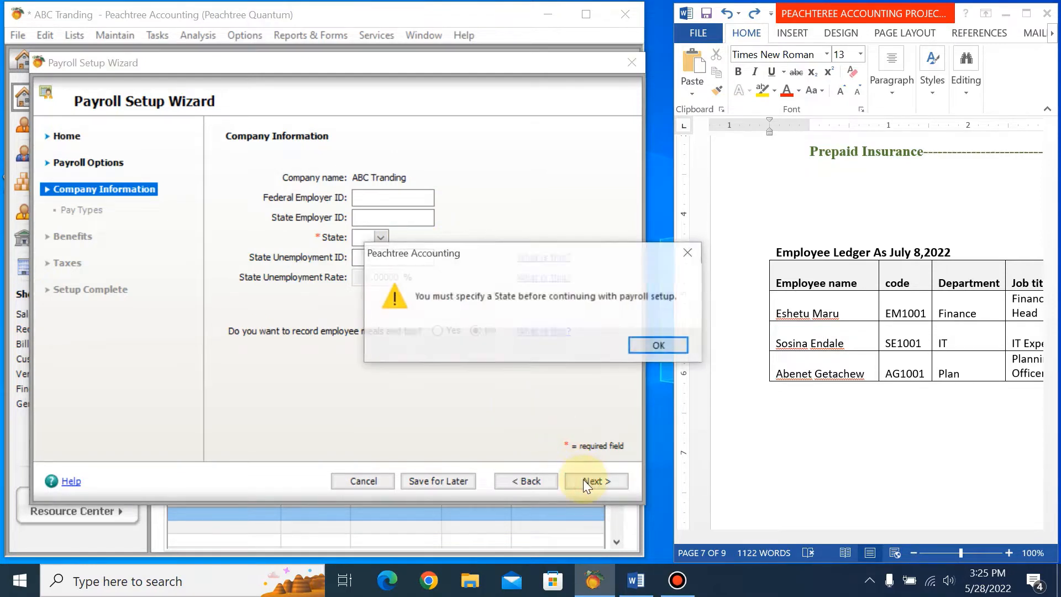
click(640, 349)
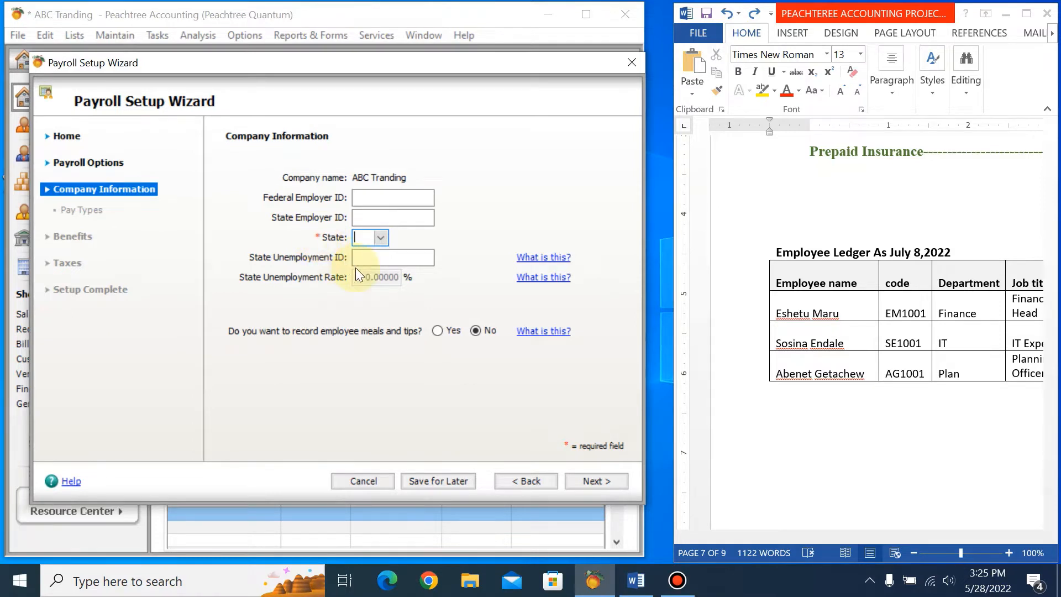
click(380, 237)
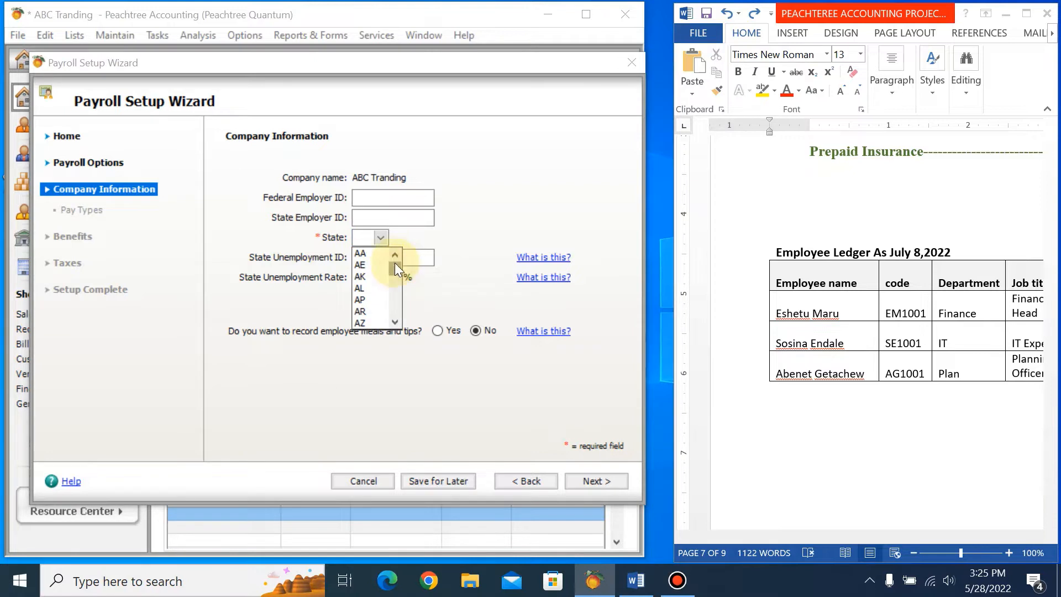
drag(395, 263, 397, 323)
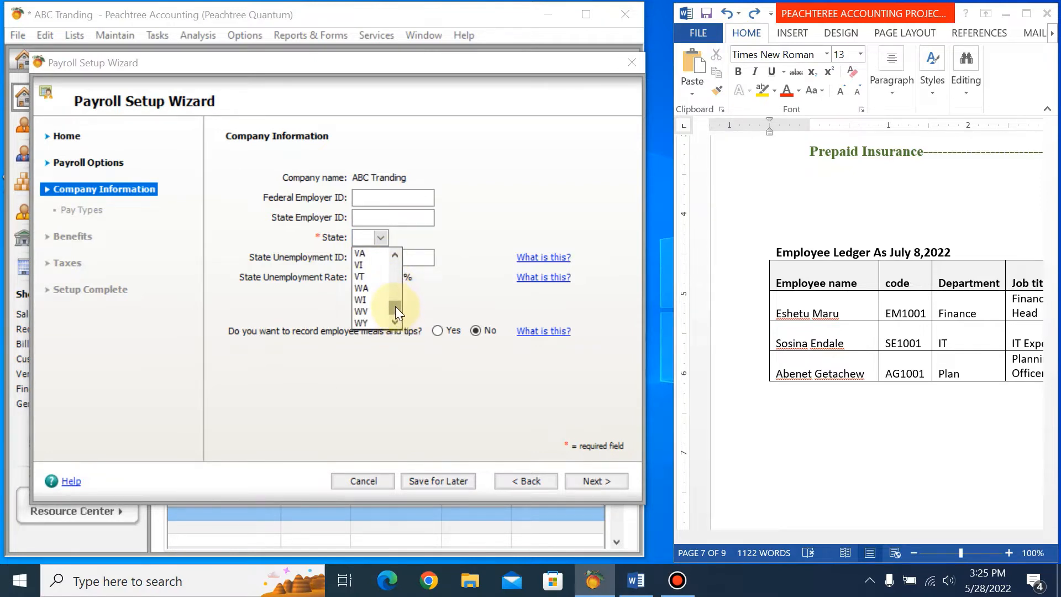
drag(394, 298, 394, 244)
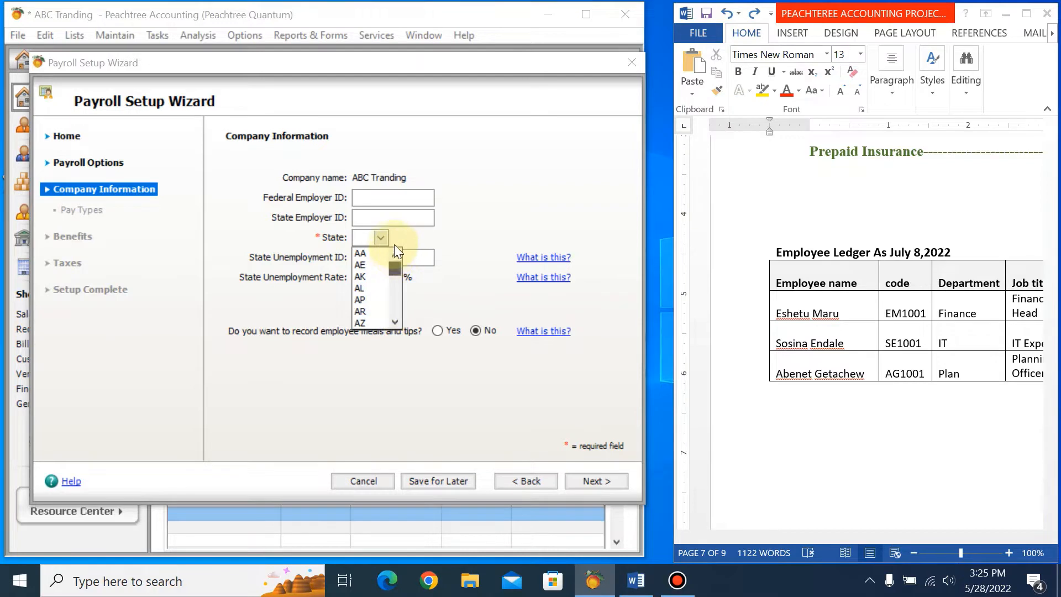
click(357, 253)
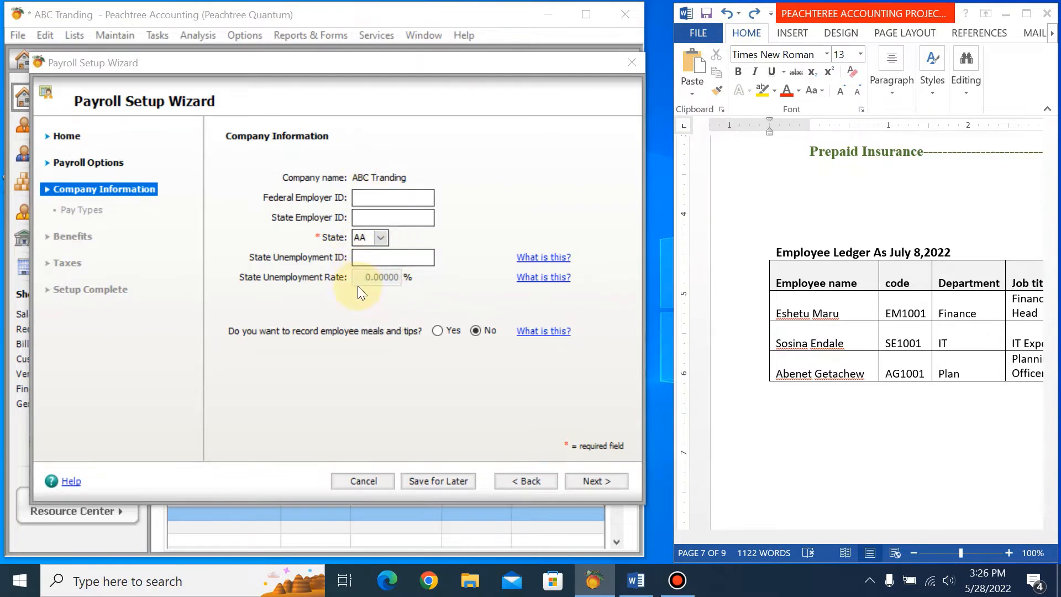
click(591, 482)
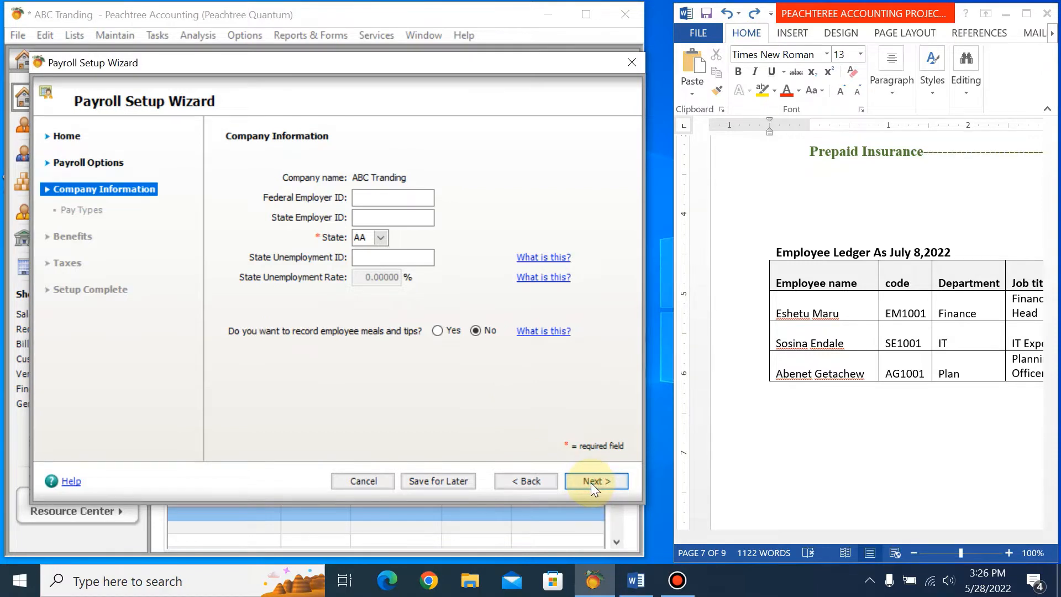
click(591, 482)
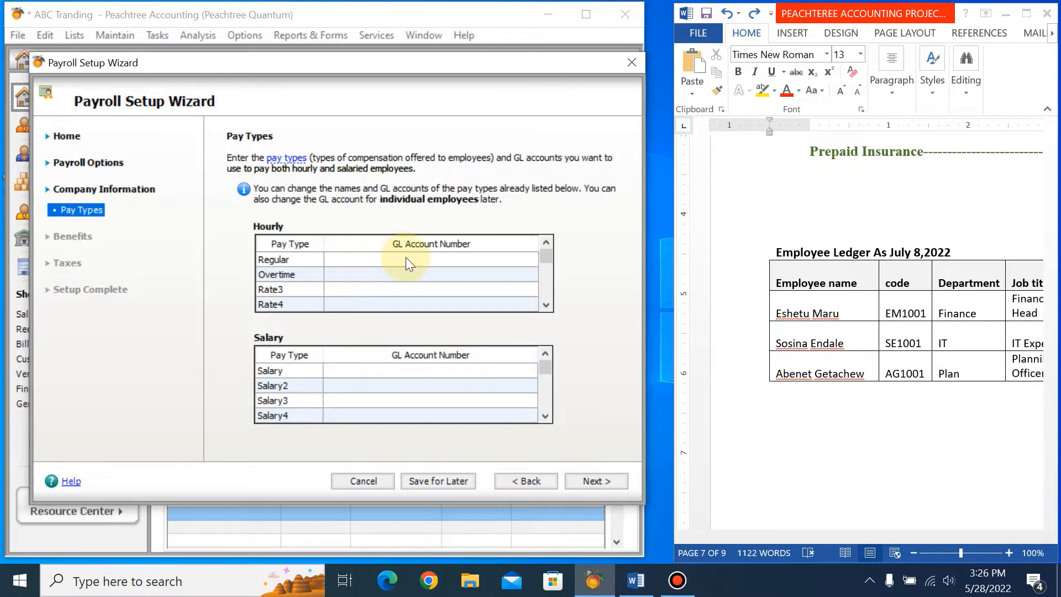
Assign GL account 5220 (Salarty & wage exp) to the Regular and Overtime hourly pay types.
click(349, 260)
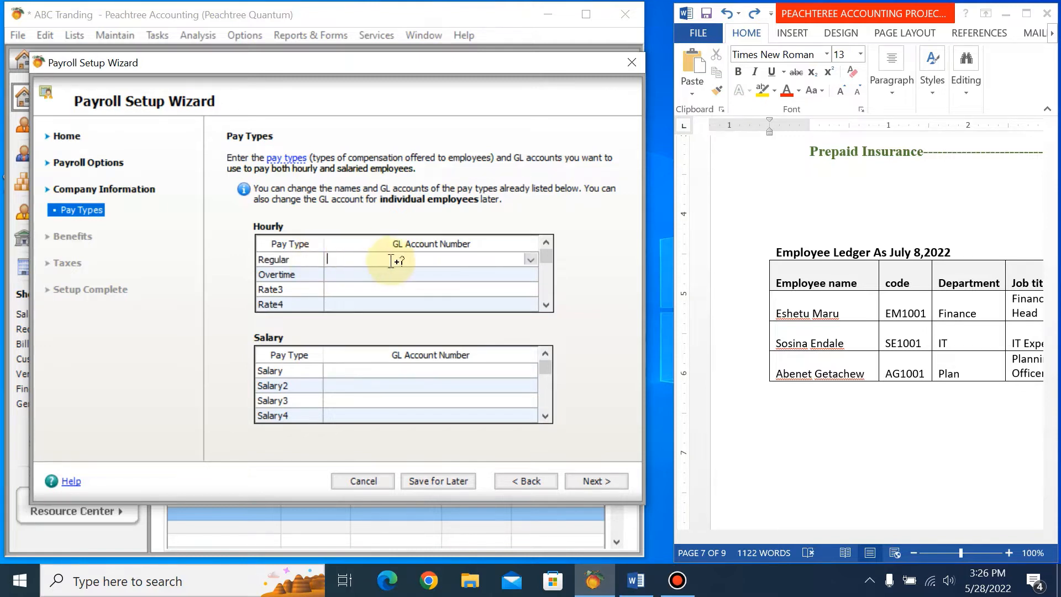
click(533, 259)
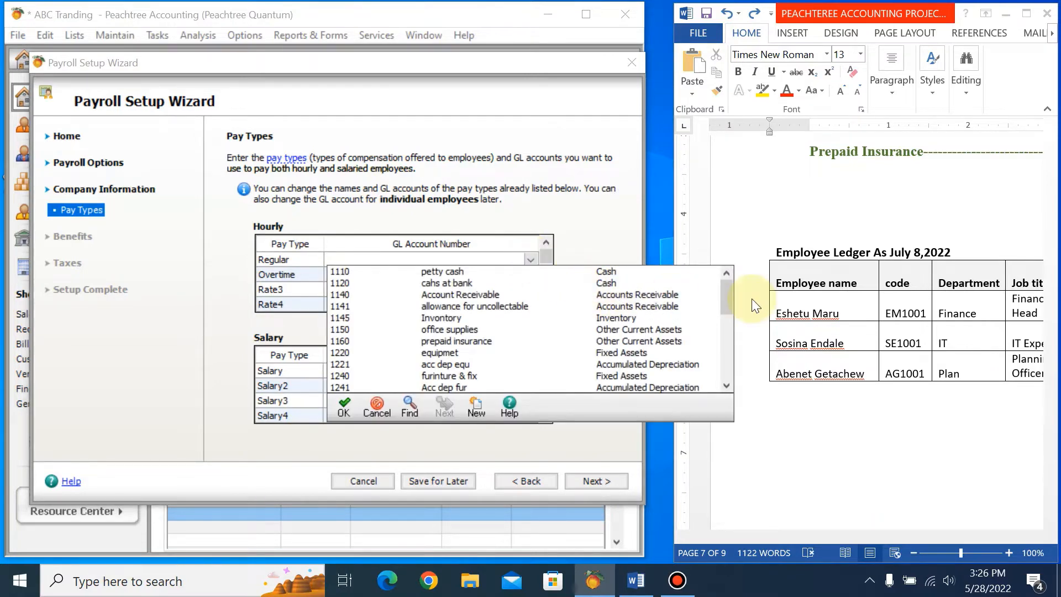
mouse_move(726, 300)
mouse_down()
mouse_move(728, 383)
mouse_move(725, 363)
mouse_up()
click(505, 297)
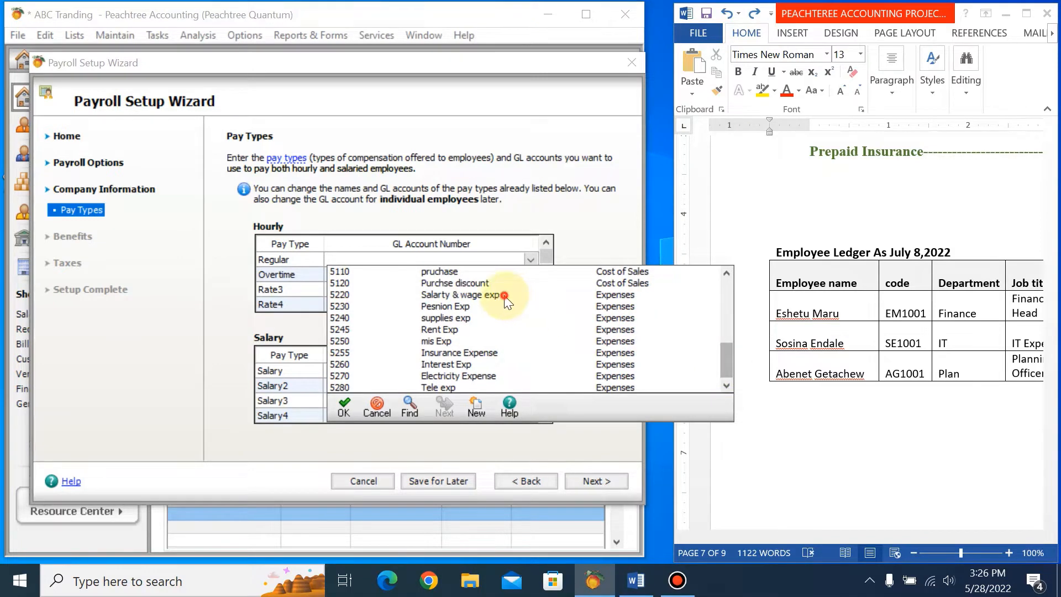
click(331, 274)
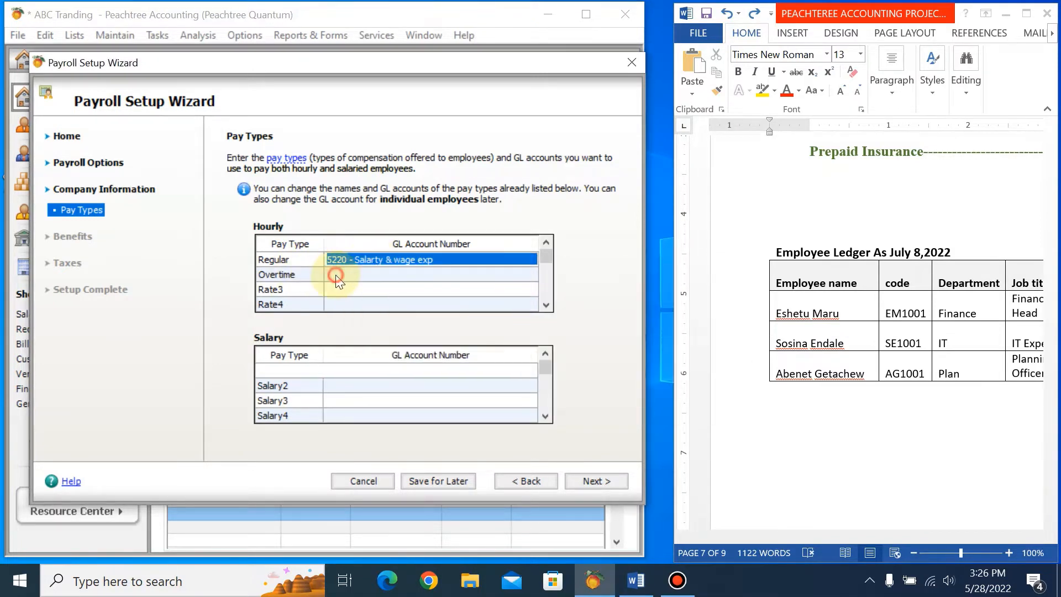
click(528, 276)
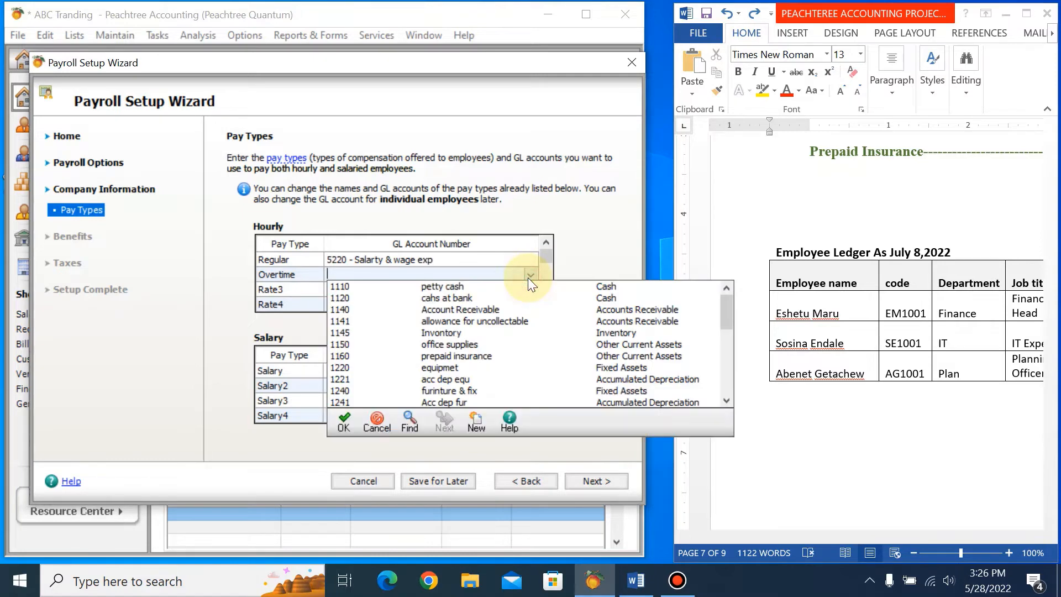
drag(725, 318, 727, 397)
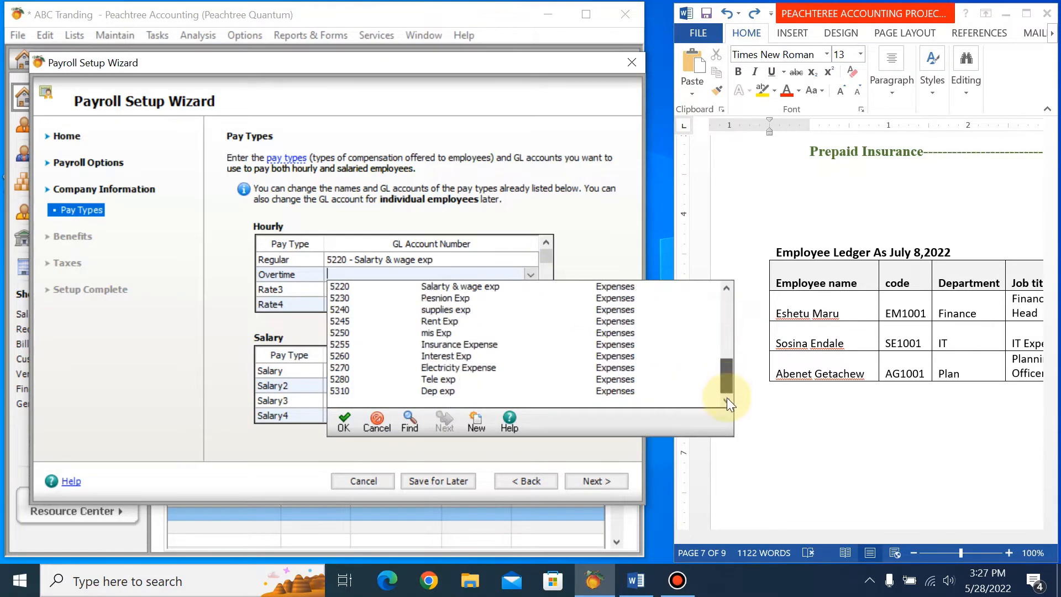
double_click(480, 287)
Rename the first salary pay type, Salary, as basicpay.
click(299, 368)
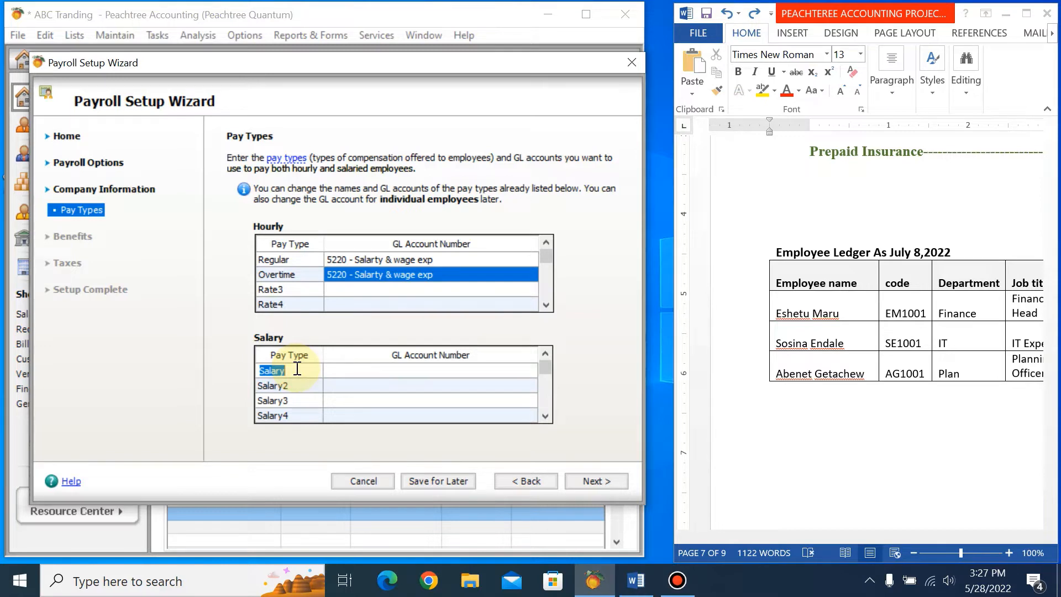
text(bas)
text(icsa)
text(la)
key(BackSpace)
key(BackSpace)
key(BackSpace)
key(BackSpace)
text(pay)
Assign GL account 5220 (Salarty & wage exp) to the basicpay salary pay type.
click(343, 372)
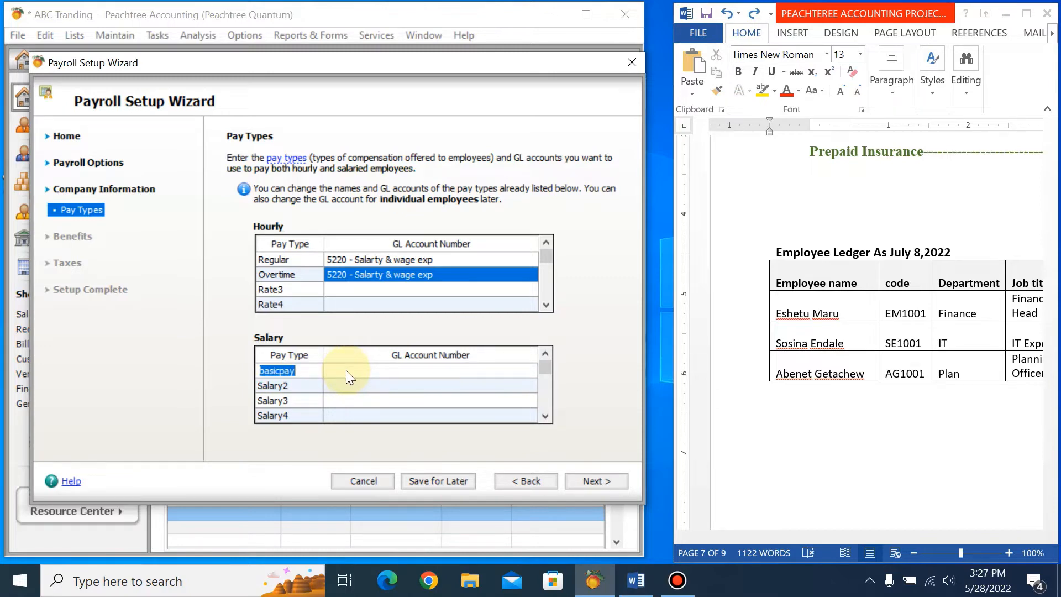
click(349, 371)
text(5)
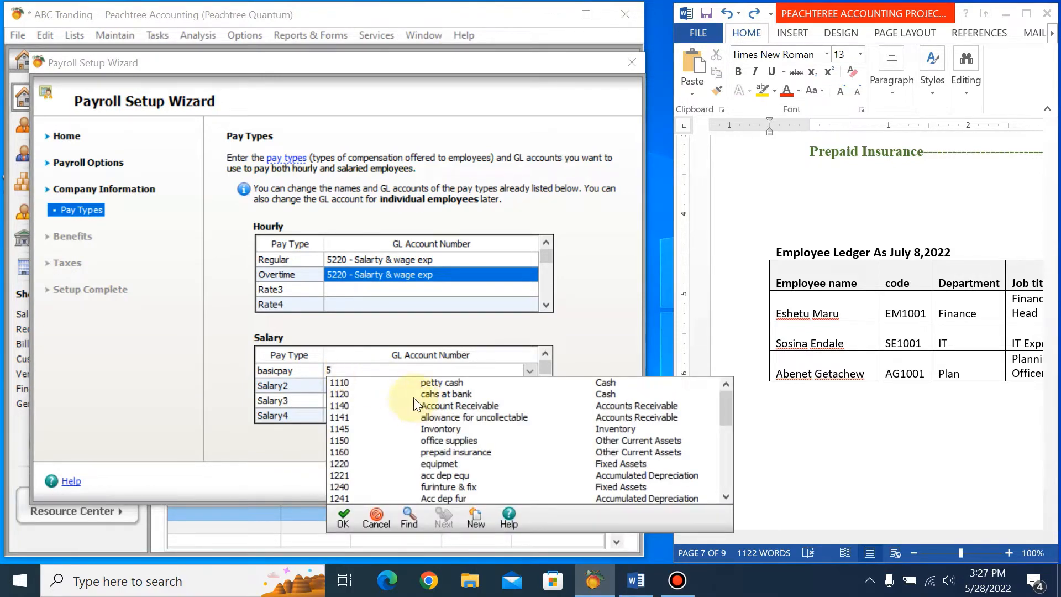
drag(726, 418, 728, 466)
double_click(450, 453)
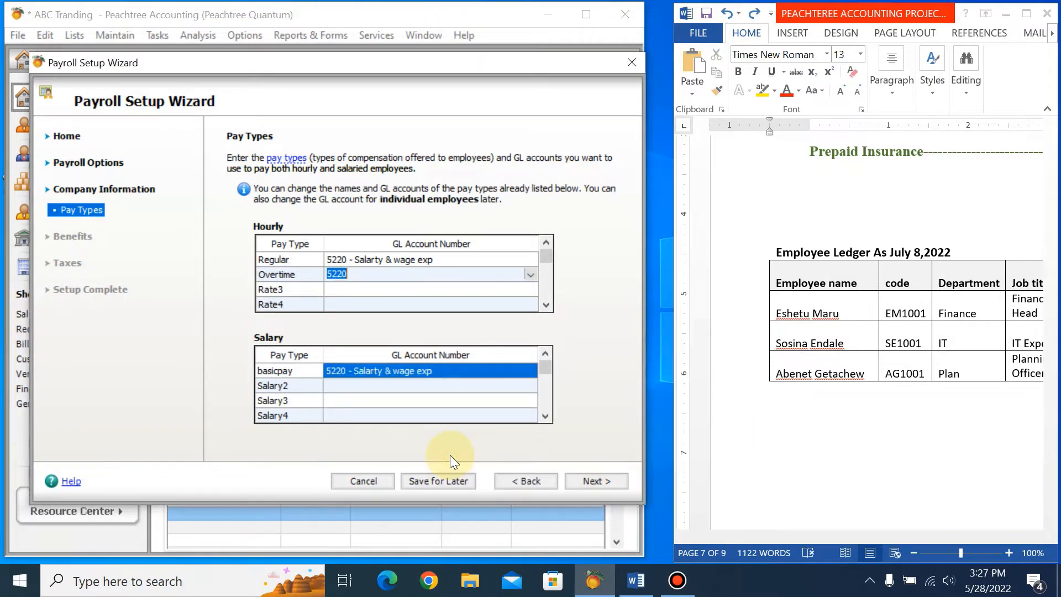
Rename the Salary2 pay type as houseall.
click(287, 387)
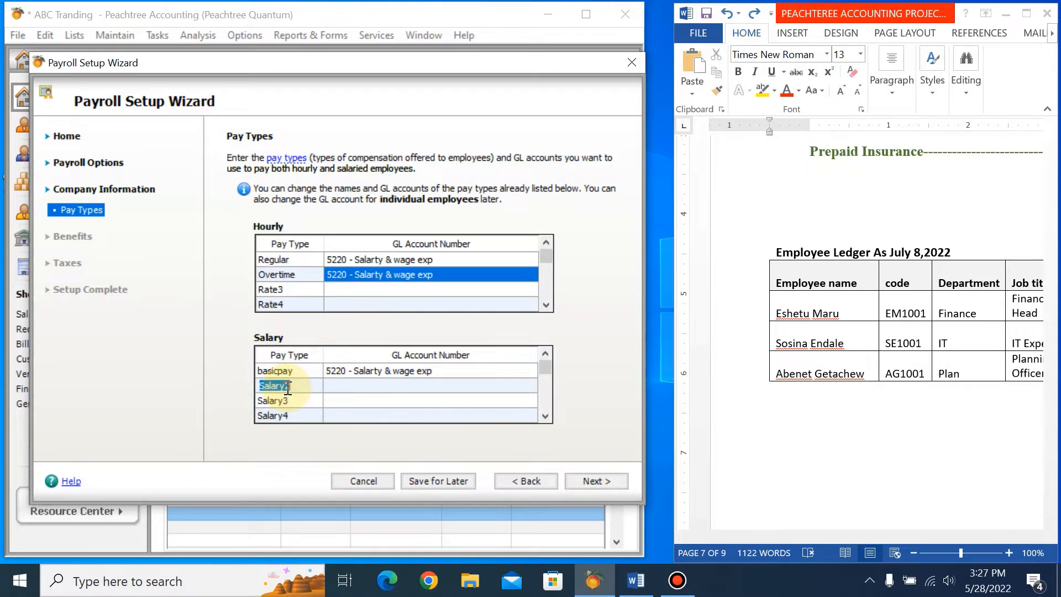
text(house)
text(rent)
key(BackSpace)
key(BackSpace)
key(BackSpace)
key(BackSpace)
text(all)
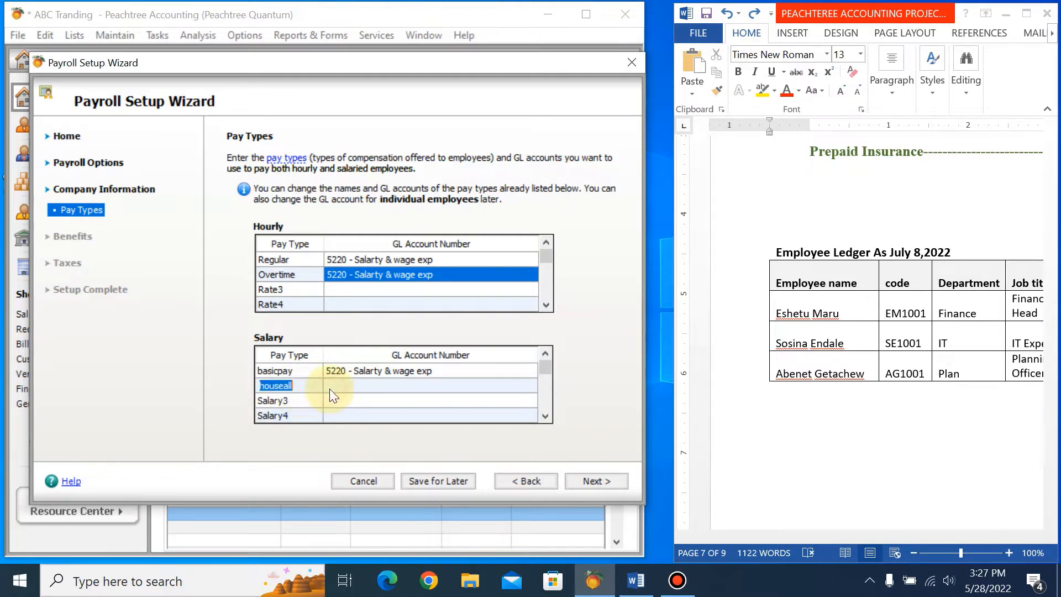
Assign GL account 5220 (Salarty & wage exp) to the houseall salary pay type.
click(337, 386)
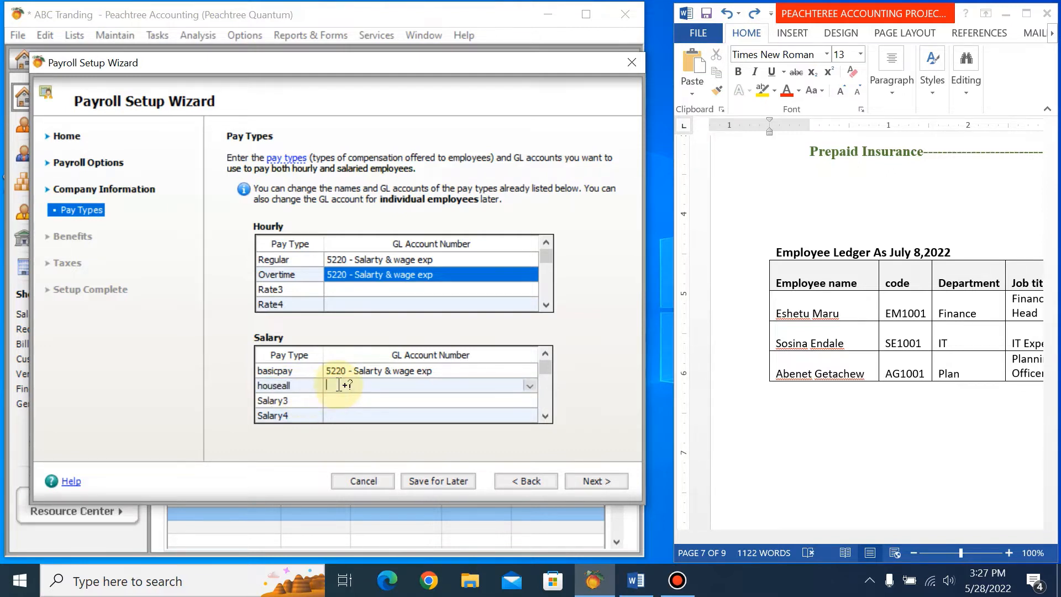
text(5)
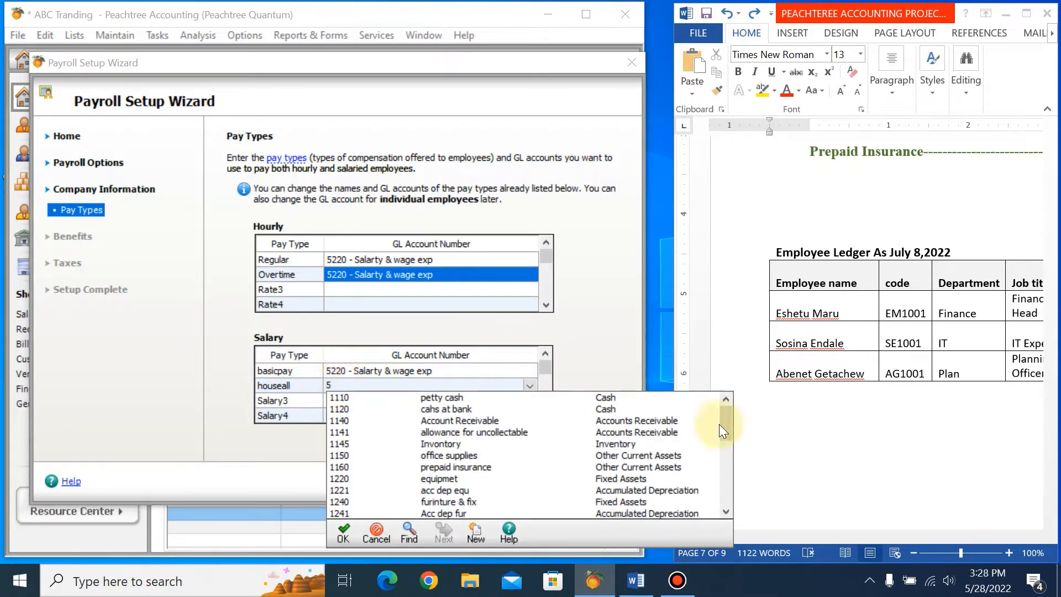
drag(727, 431, 730, 459)
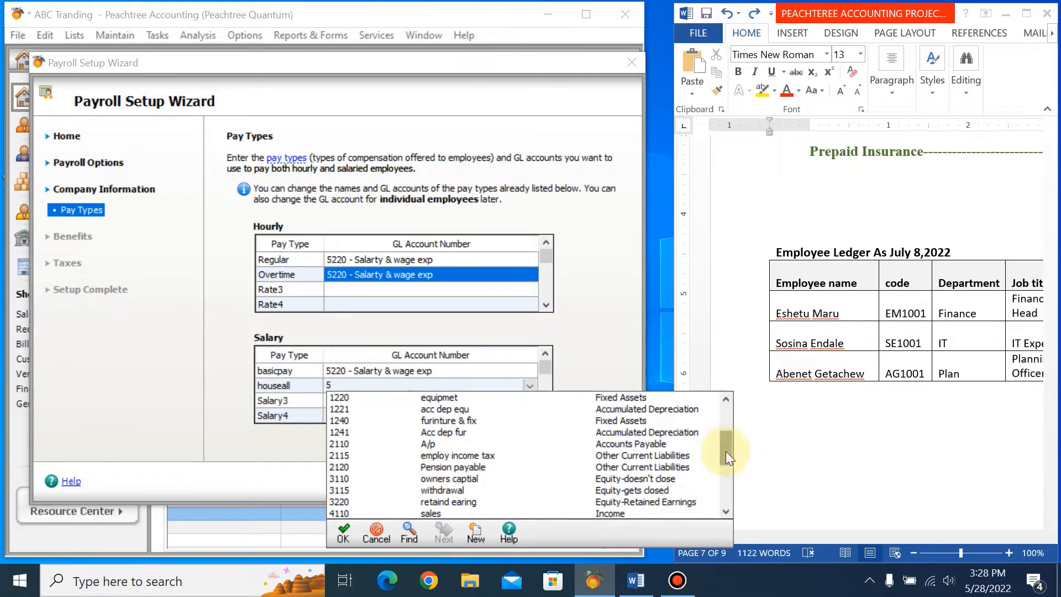
drag(725, 451, 725, 475)
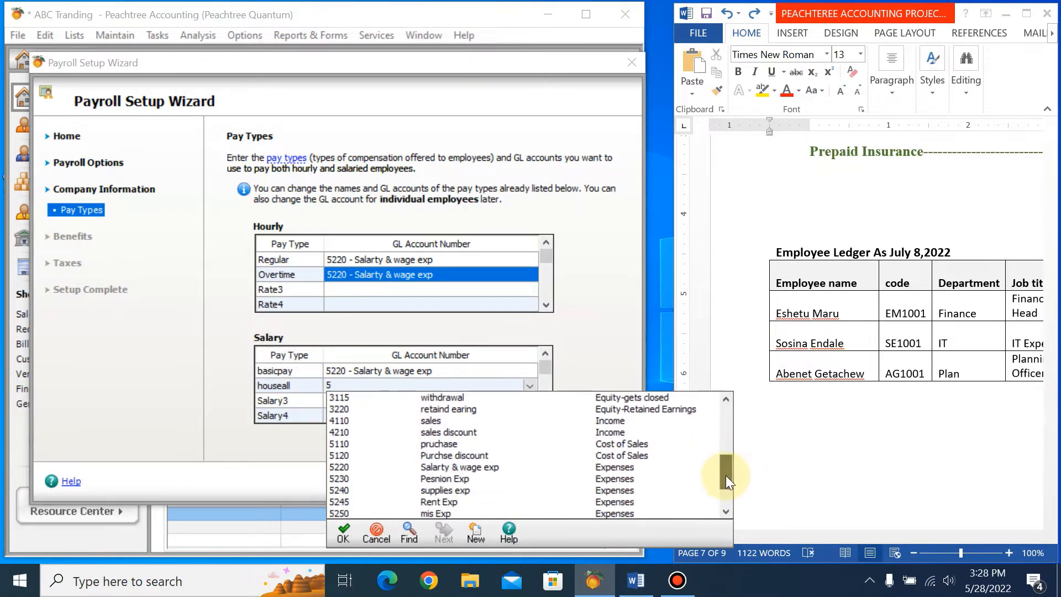
click(460, 465)
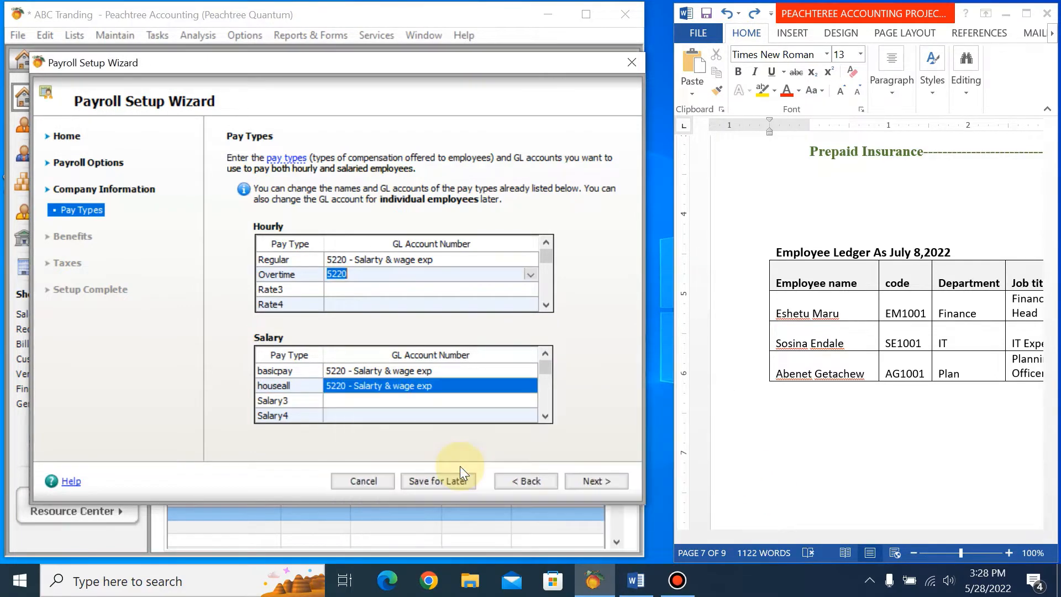
Rename the Salary3 pay type as medicalall.
click(284, 400)
text(m)
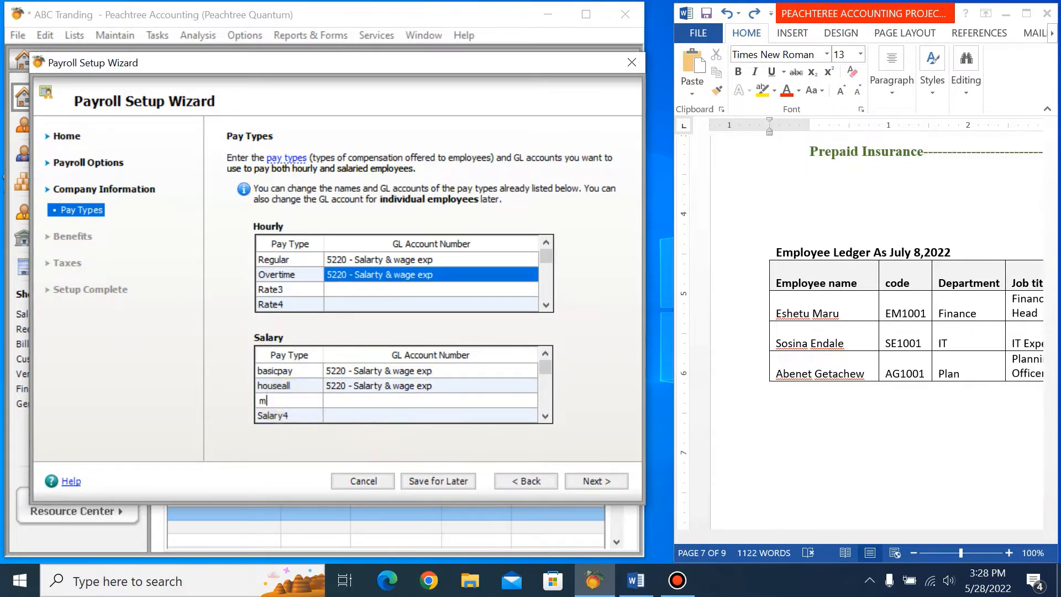
text(edicalall)
Assign GL account 5220 (Salarty & wage exp) to the medicalall salary pay type.
click(347, 399)
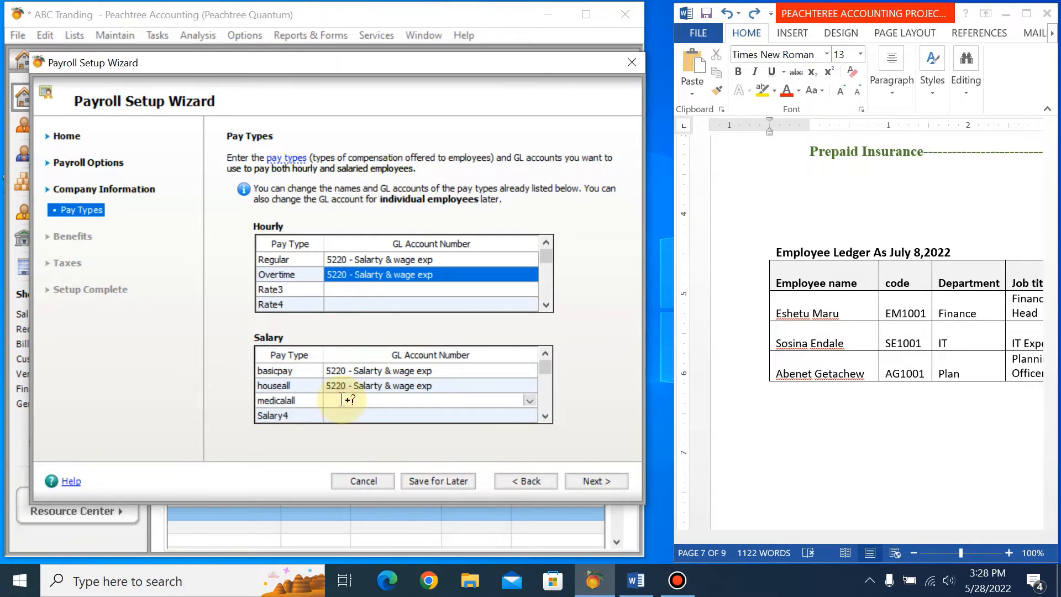
text(5)
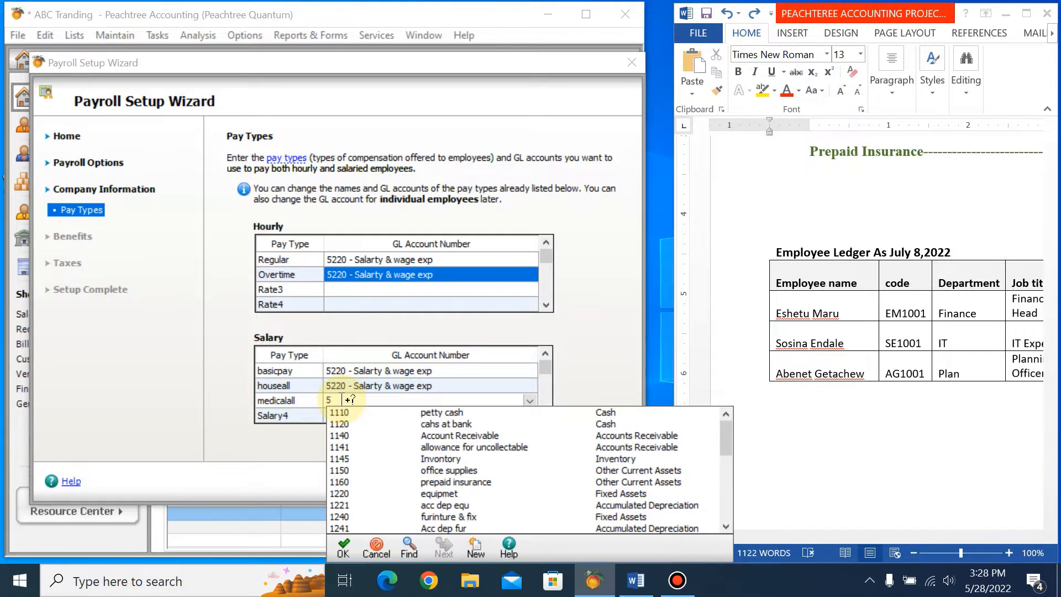
drag(726, 445, 724, 480)
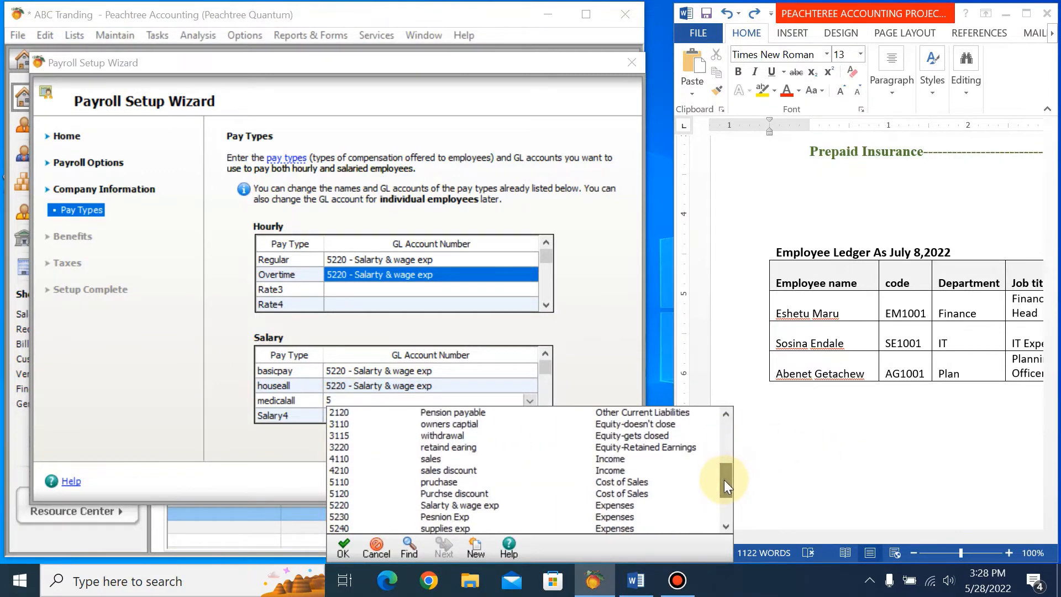
double_click(483, 506)
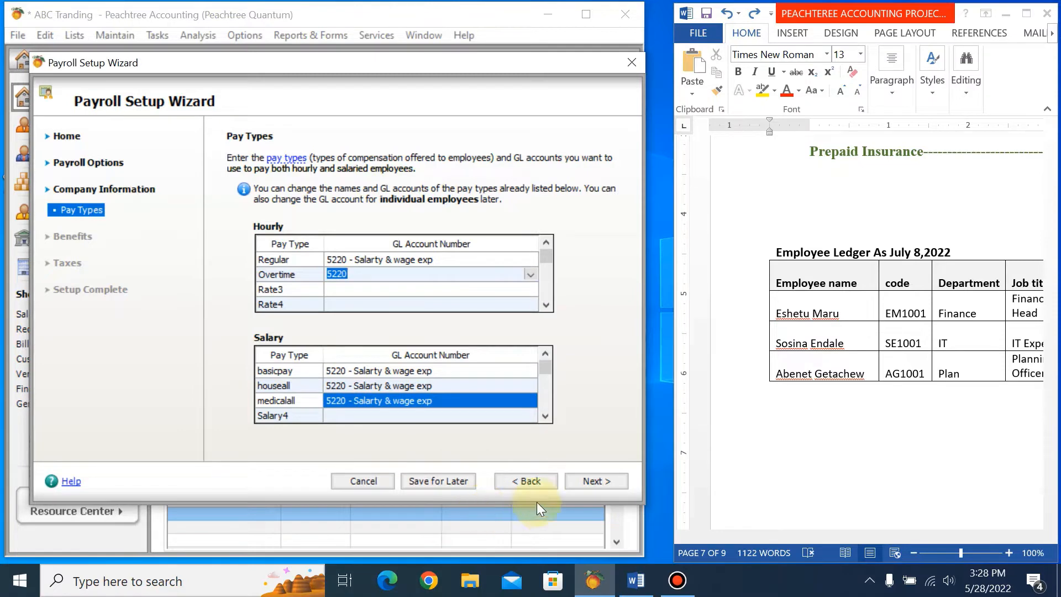
Continue past Benefits without selecting any, and set the payroll tax liability account to 2115 (employ income tax).
click(619, 478)
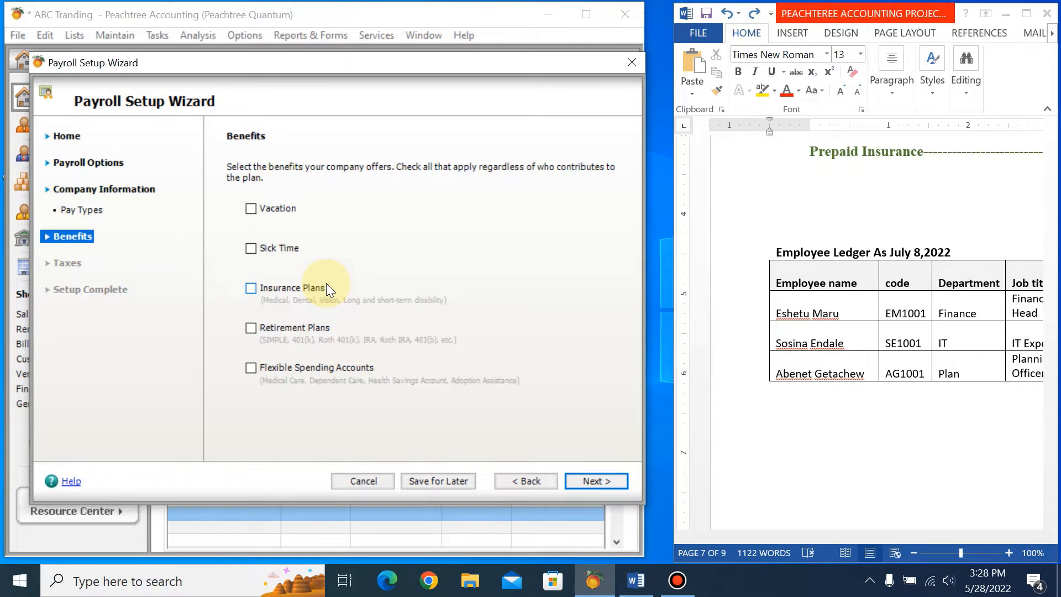
click(605, 483)
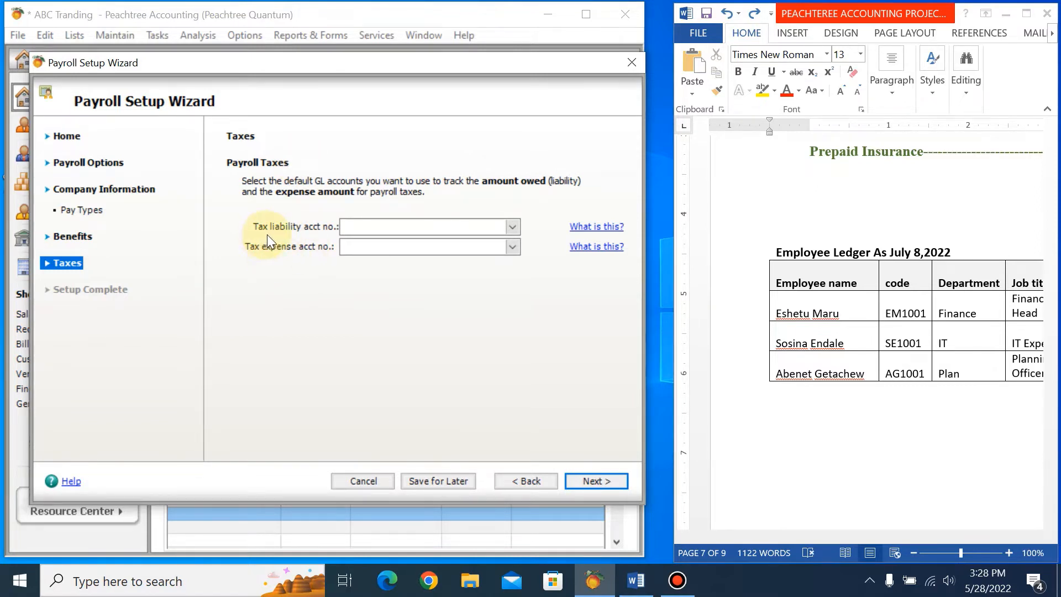
click(516, 226)
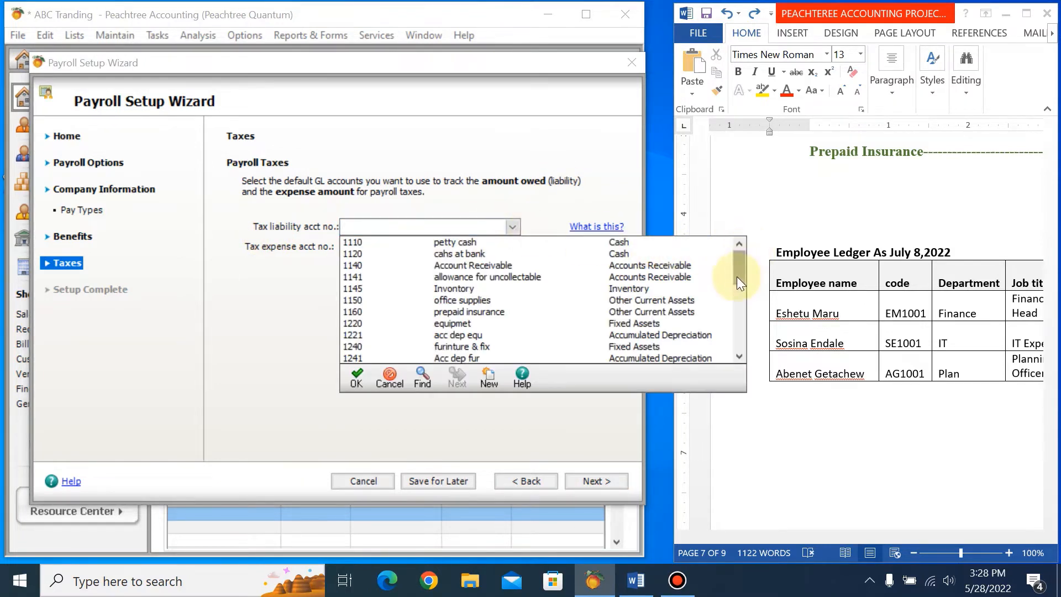
drag(737, 276, 735, 307)
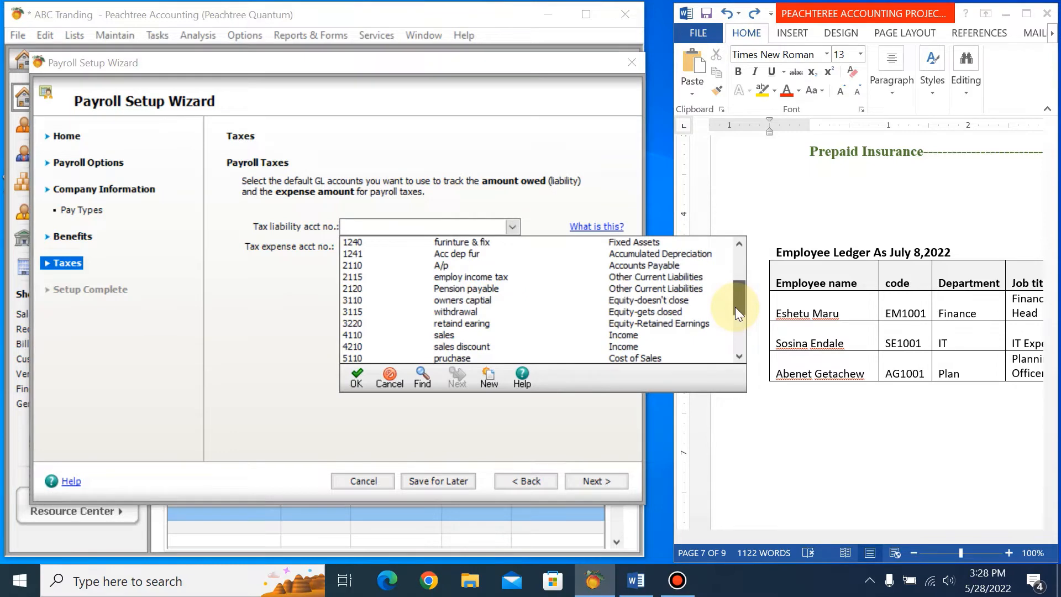
double_click(503, 277)
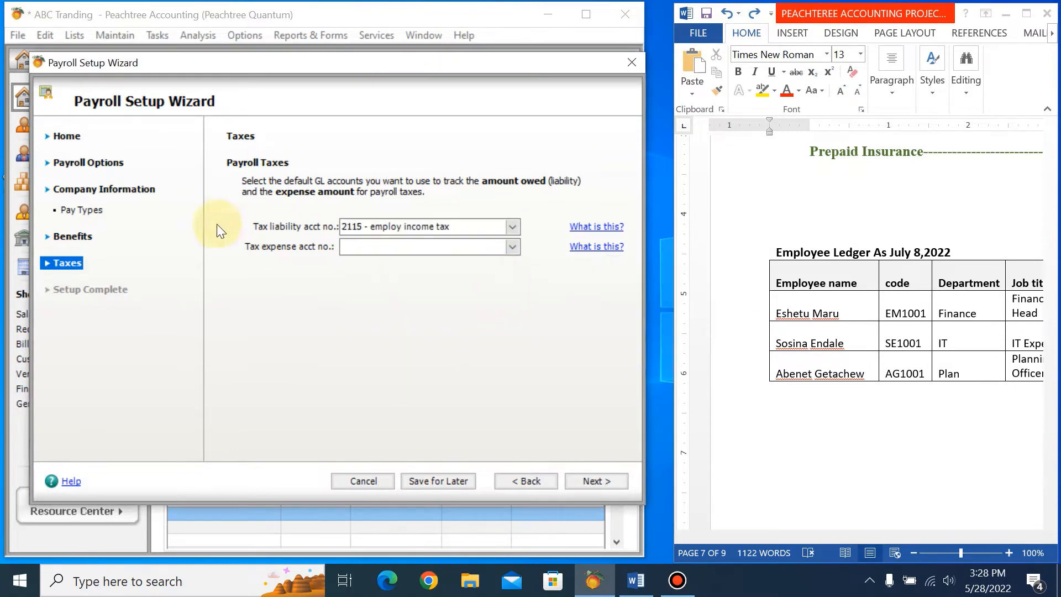
Set the payroll tax expense account to 5230 (Pesnion Exp) and finish the Payroll Setup Wizard.
click(512, 247)
drag(745, 303, 738, 378)
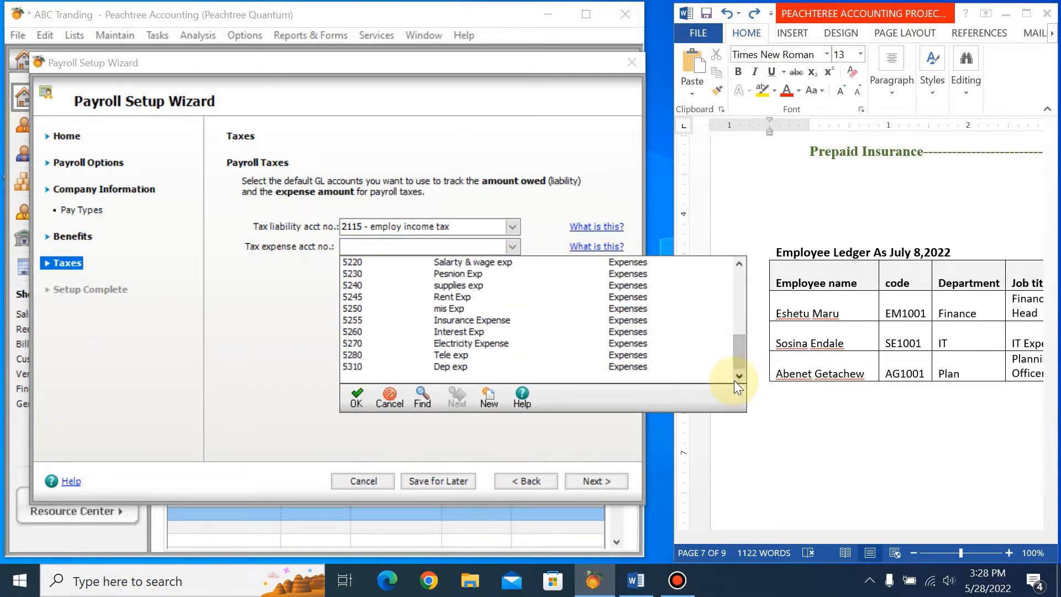
double_click(460, 274)
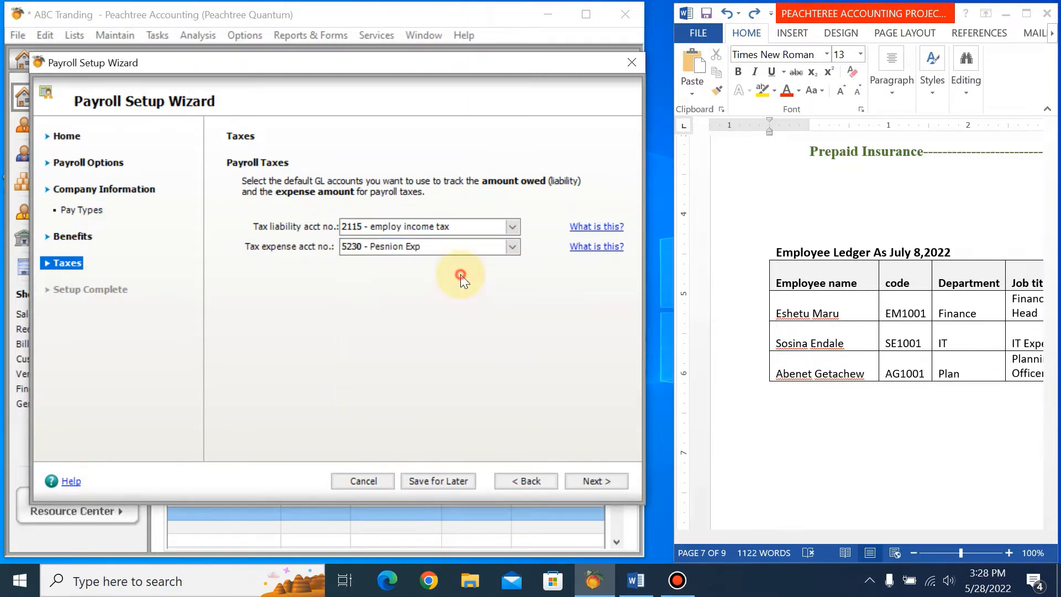
click(590, 482)
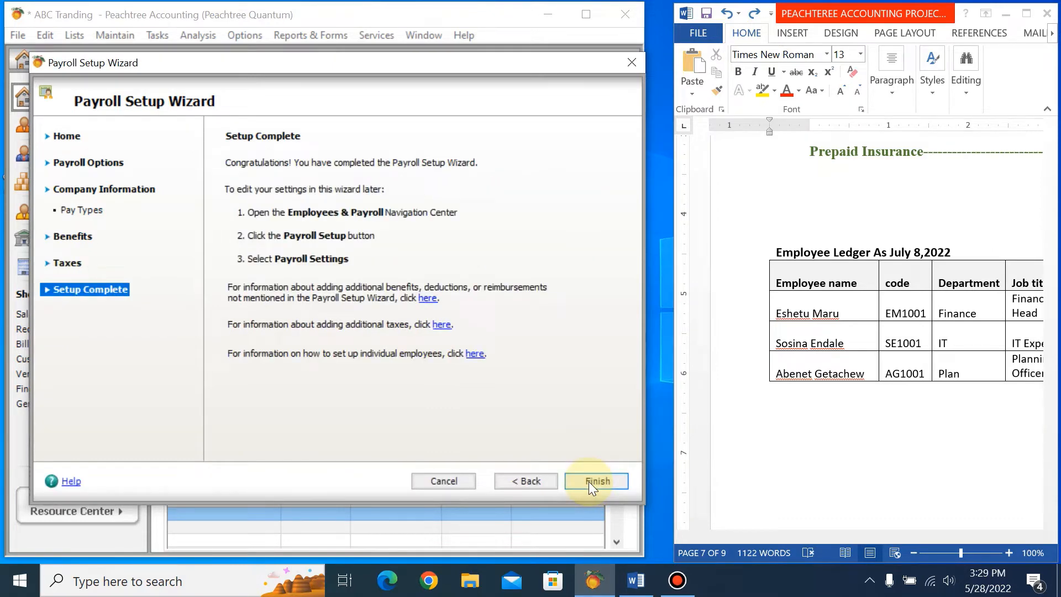
click(589, 482)
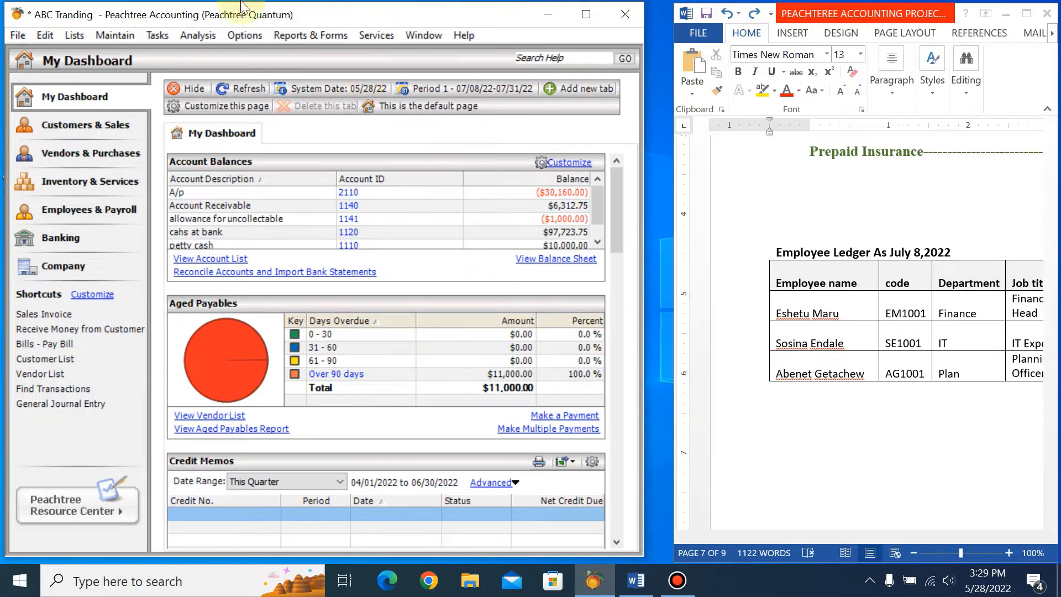
Open the employee and sales rep maintenance form and review its additional, pay and withholding information, ending on the general details.
click(115, 36)
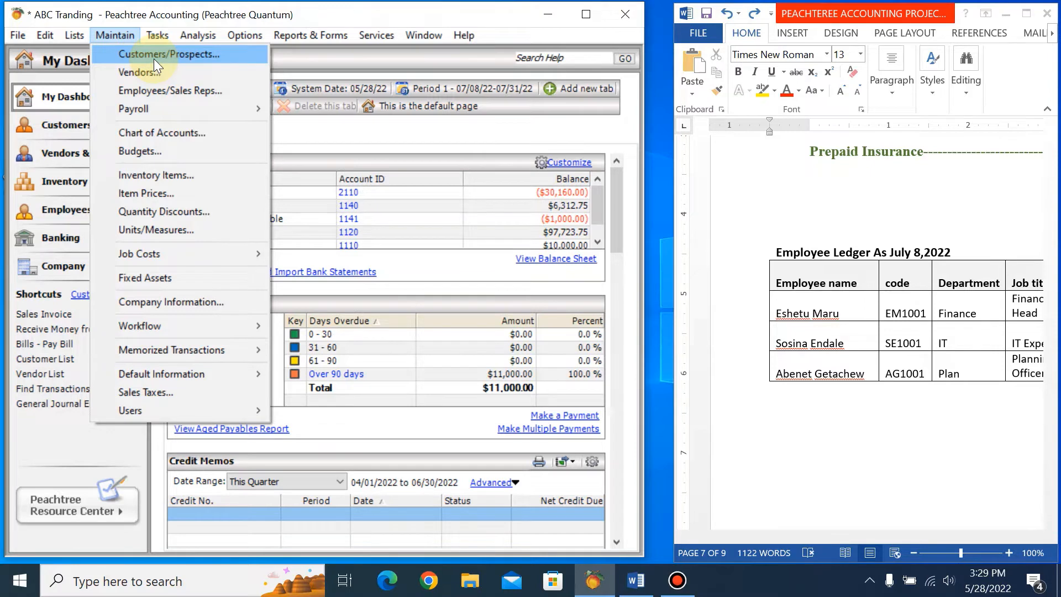
click(158, 94)
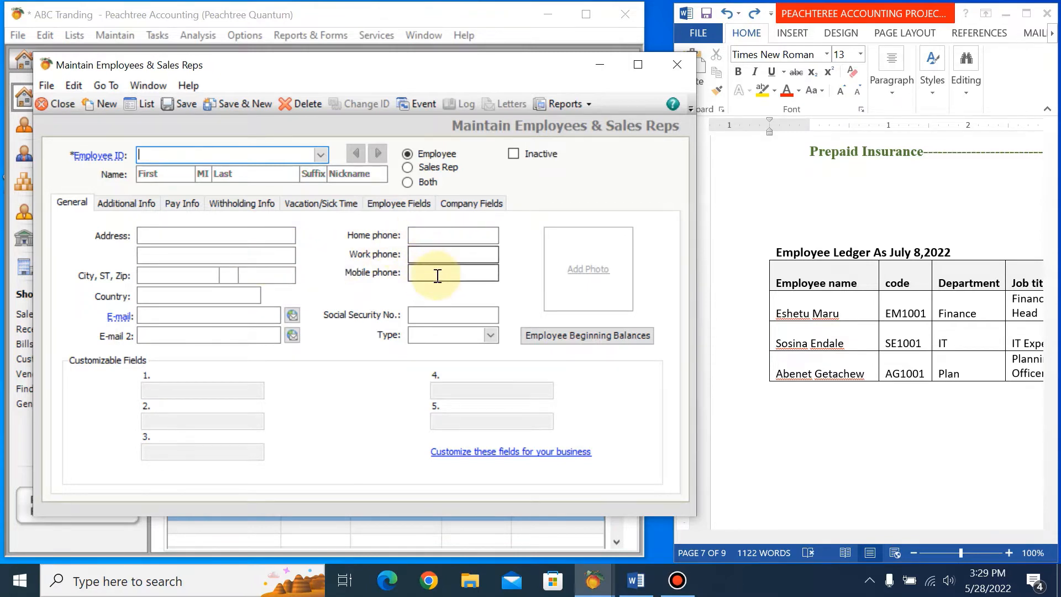
click(122, 206)
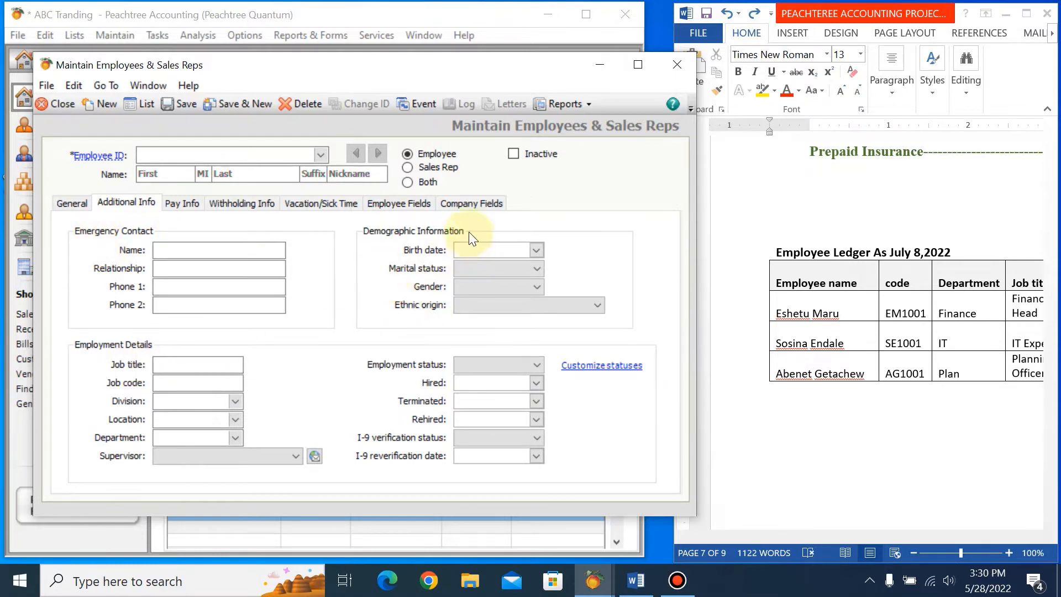
click(181, 203)
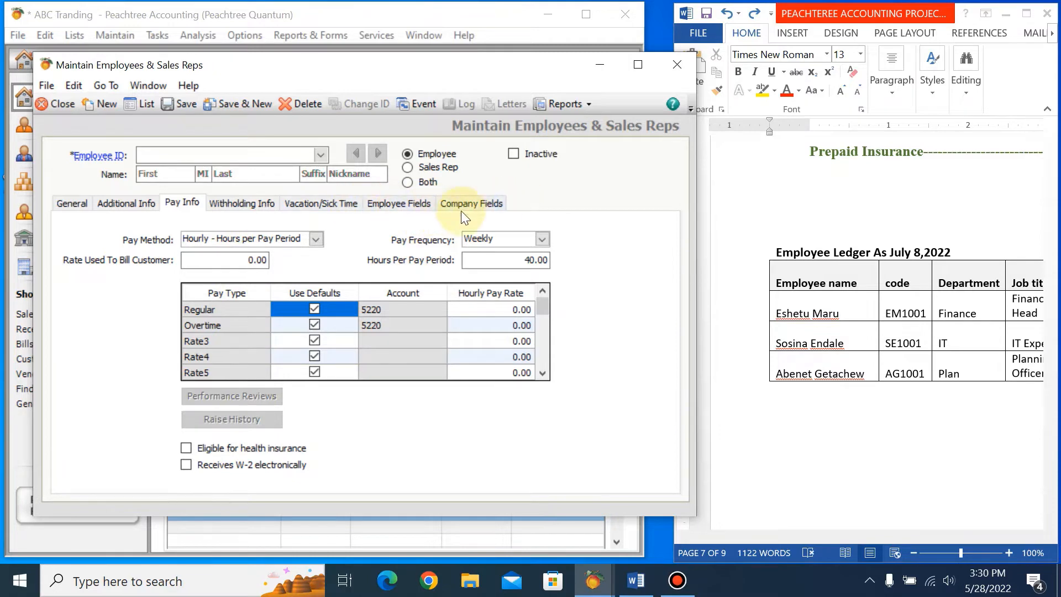
click(248, 203)
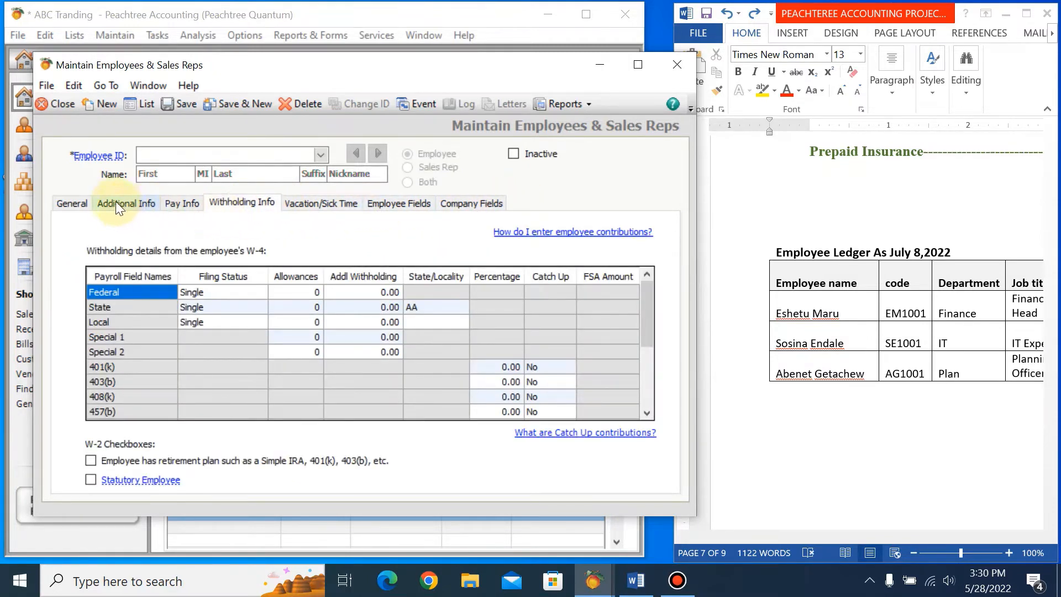
click(76, 201)
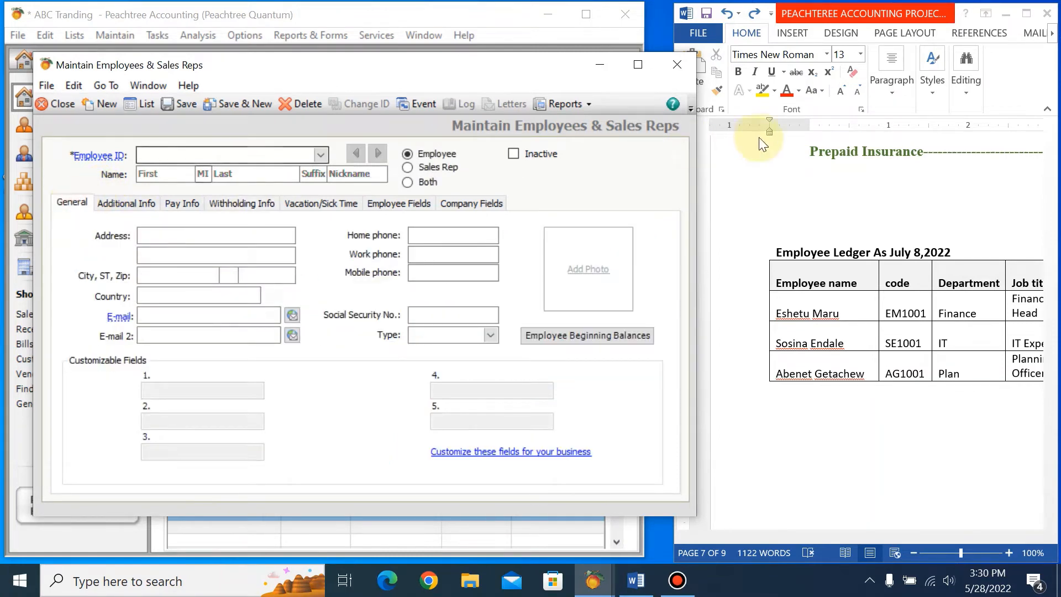
Copy the first employee's code from the Word employee ledger table into the Employee ID of the new record.
double_click(909, 316)
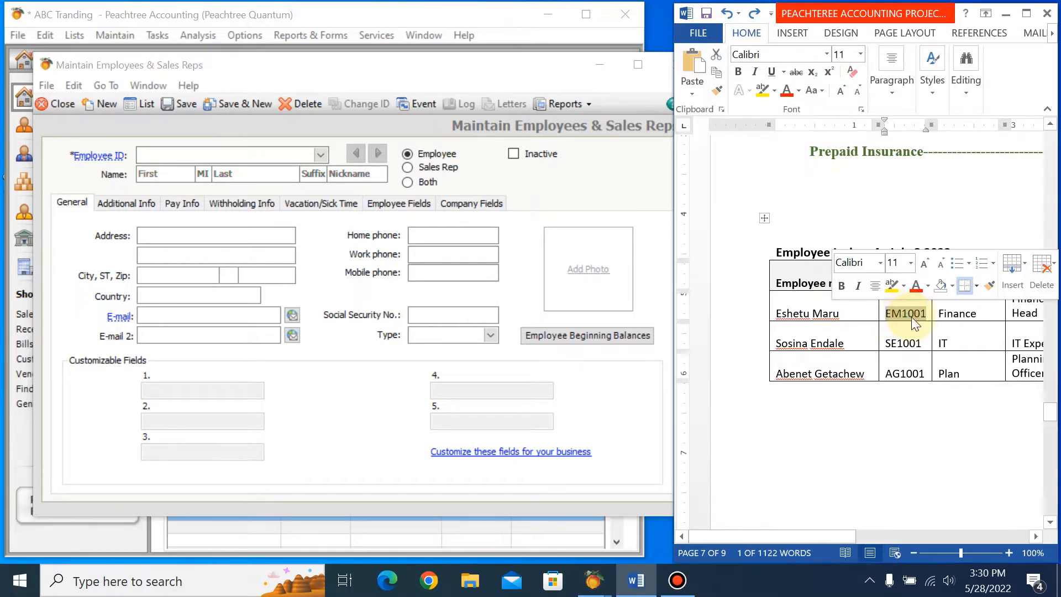
key(ctrl+c)
click(229, 157)
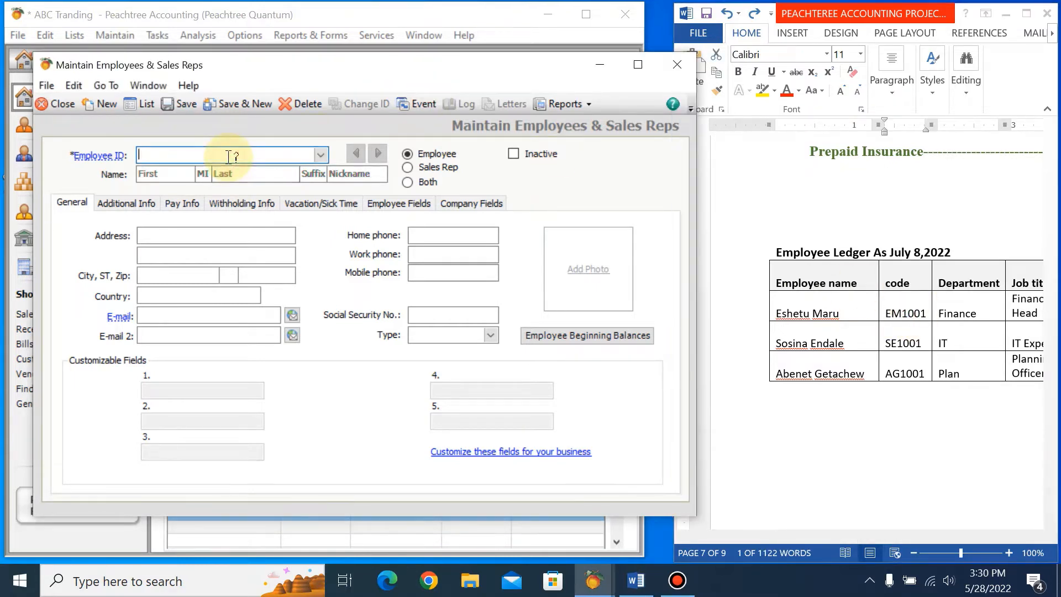
key(ctrl+v)
Fill in the first employee's first name and last name as listed in the employee ledger.
click(168, 174)
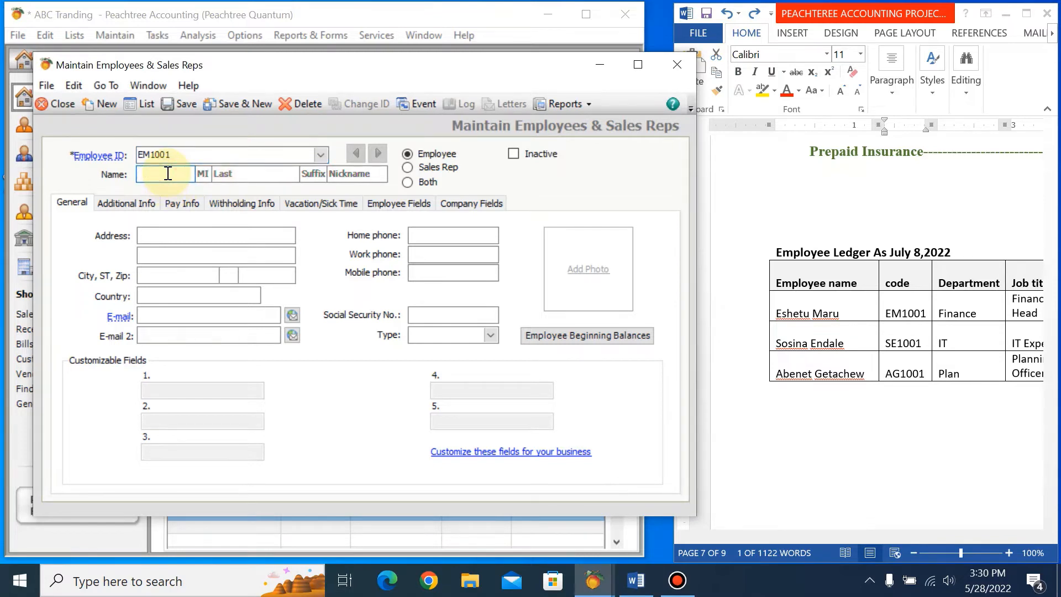
text(Eshetu)
click(257, 176)
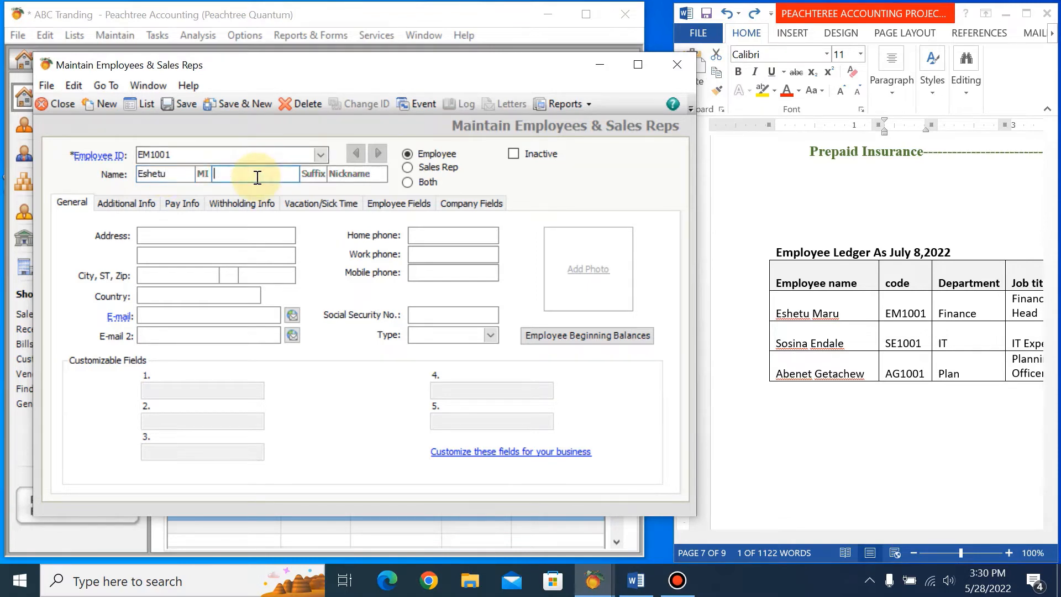
text(Maru)
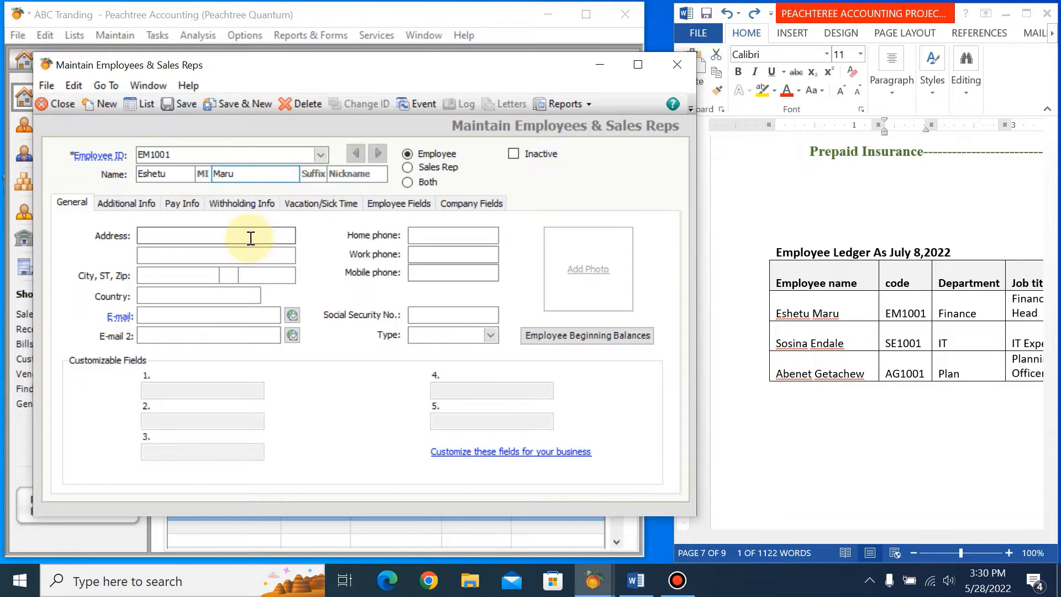
Look up the first employee's address in the Word ledger table and enter it in the record's first address line.
click(210, 238)
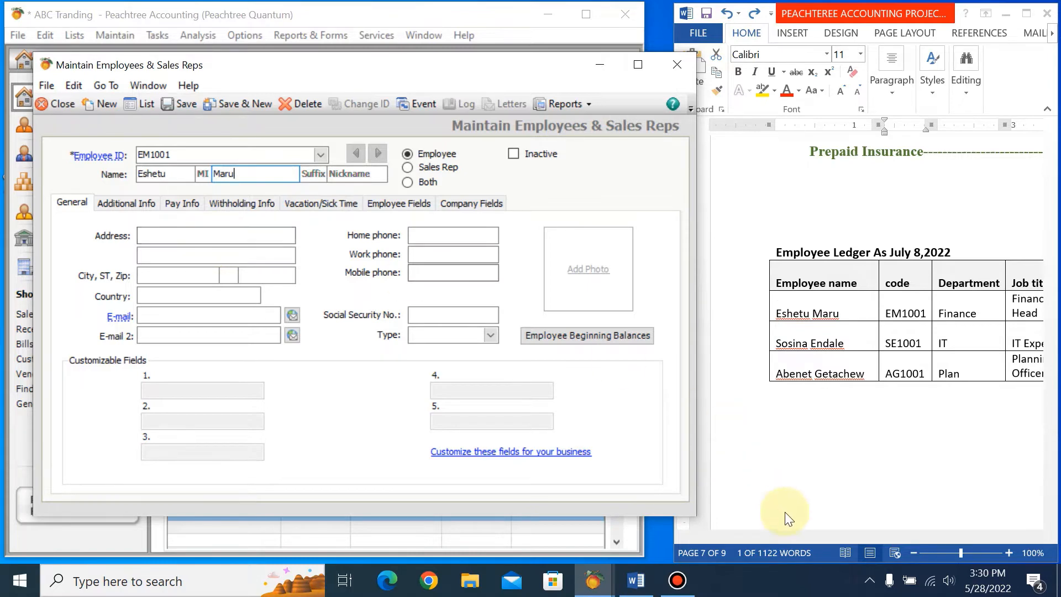
click(1008, 299)
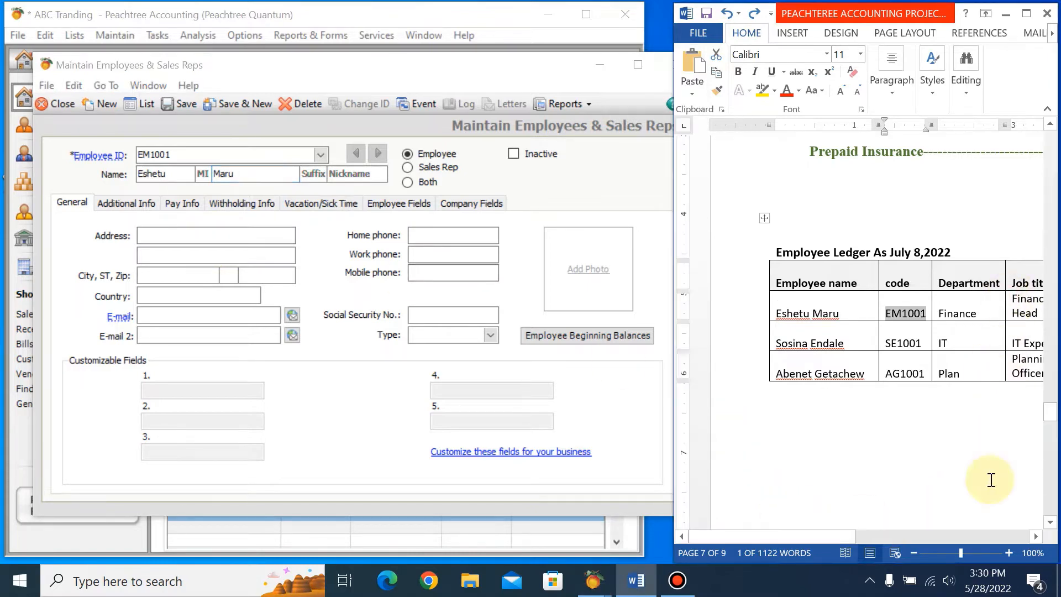
drag(848, 535, 965, 538)
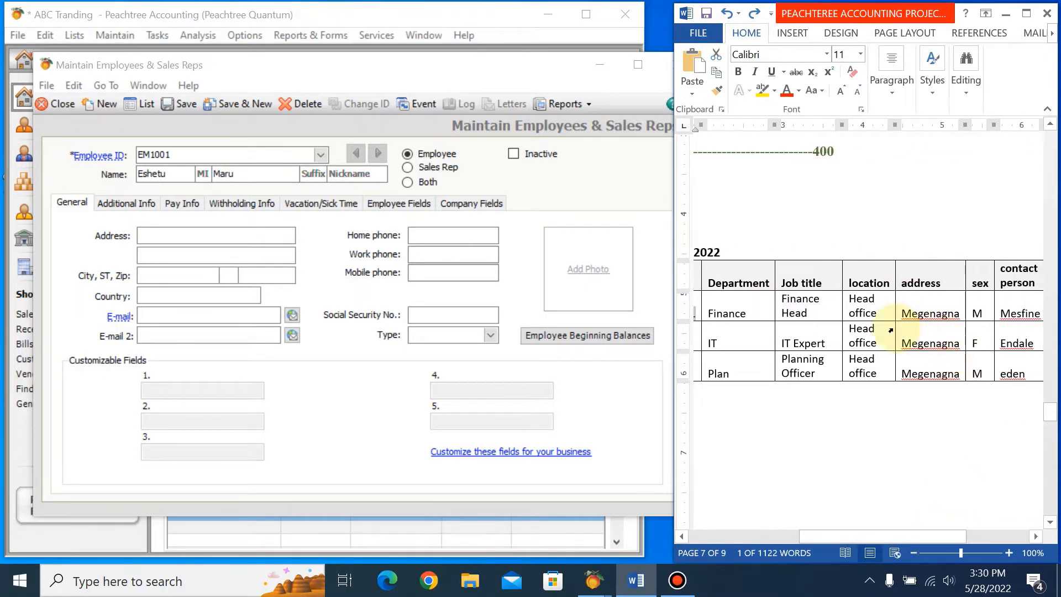
click(190, 234)
text(me)
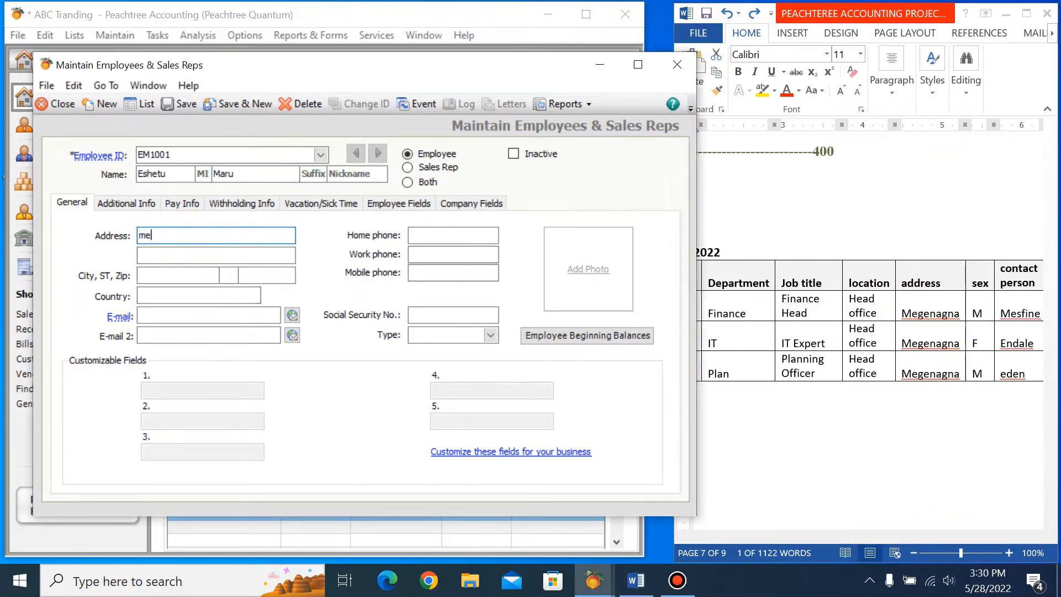
text(genagna)
click(163, 276)
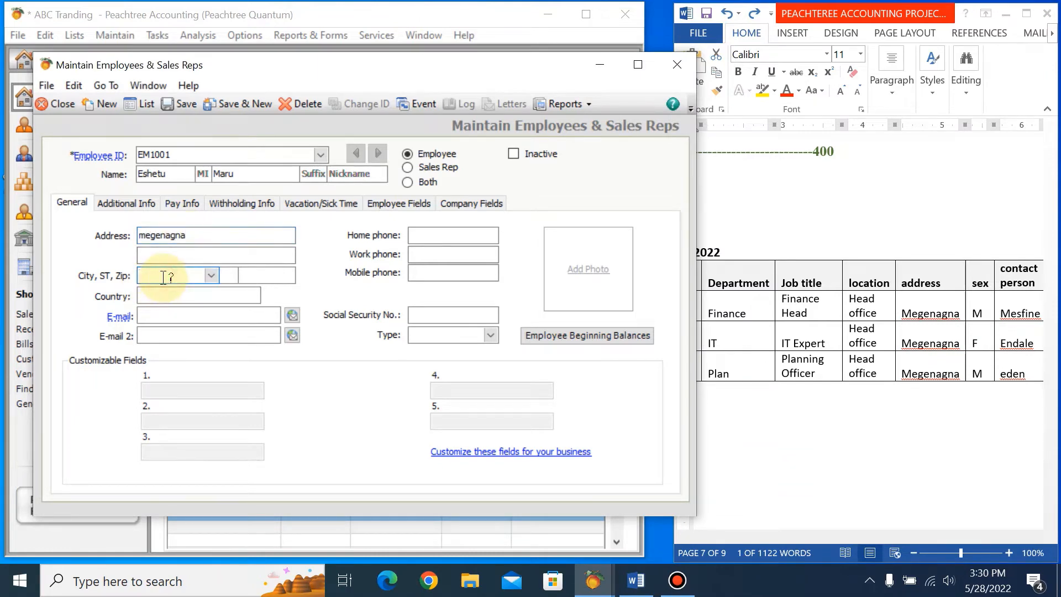
double_click(164, 277)
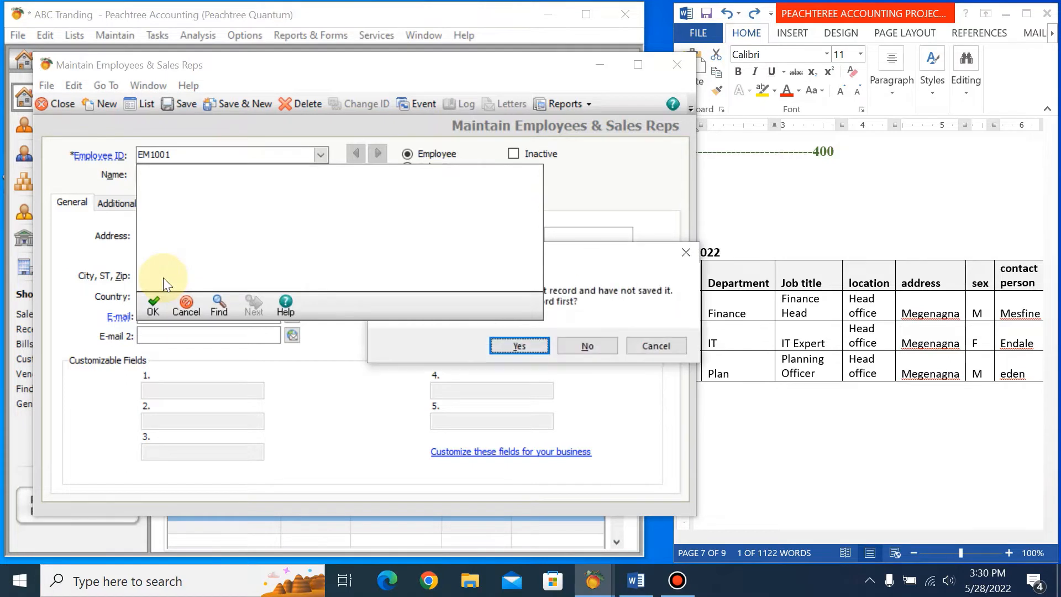
click(655, 346)
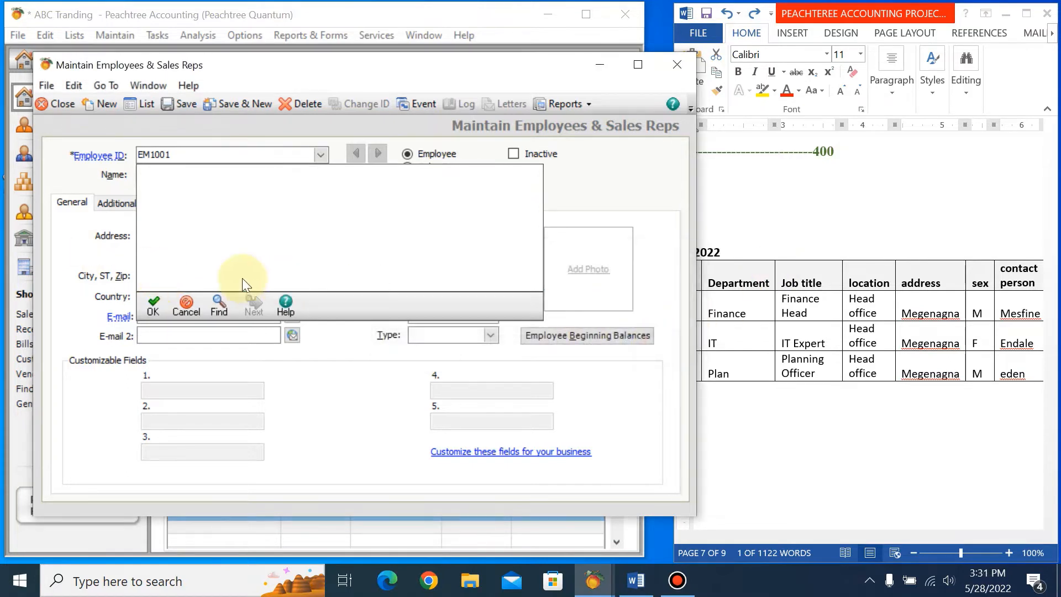
click(193, 314)
Enter the first employee's city in the general details of the record.
click(159, 280)
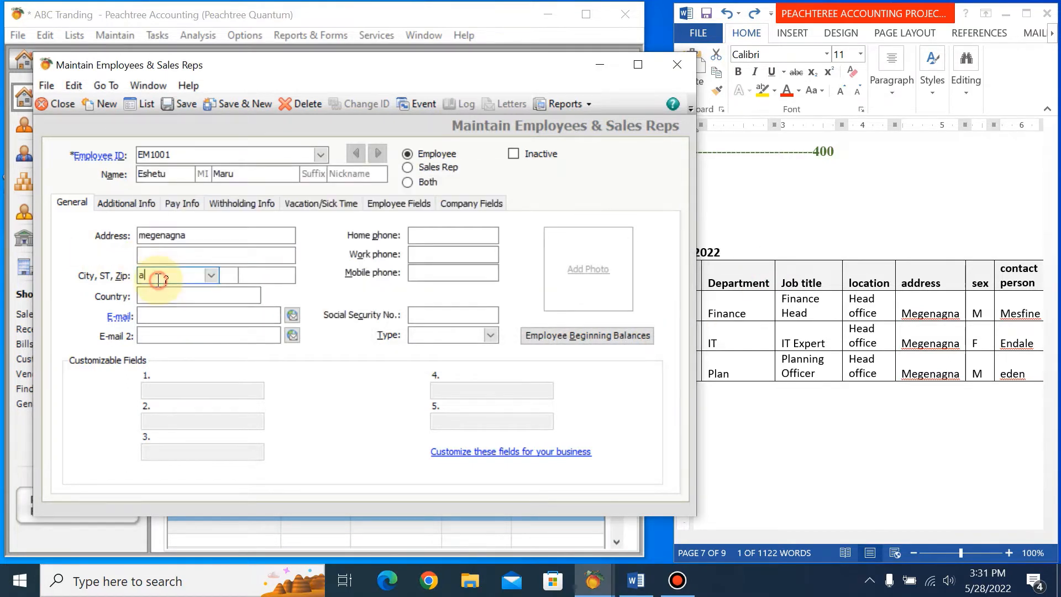
text(ddis ababa)
Try to enter the first employee's country in the general details of the record.
click(144, 298)
text(e)
key(Tab)
text(h)
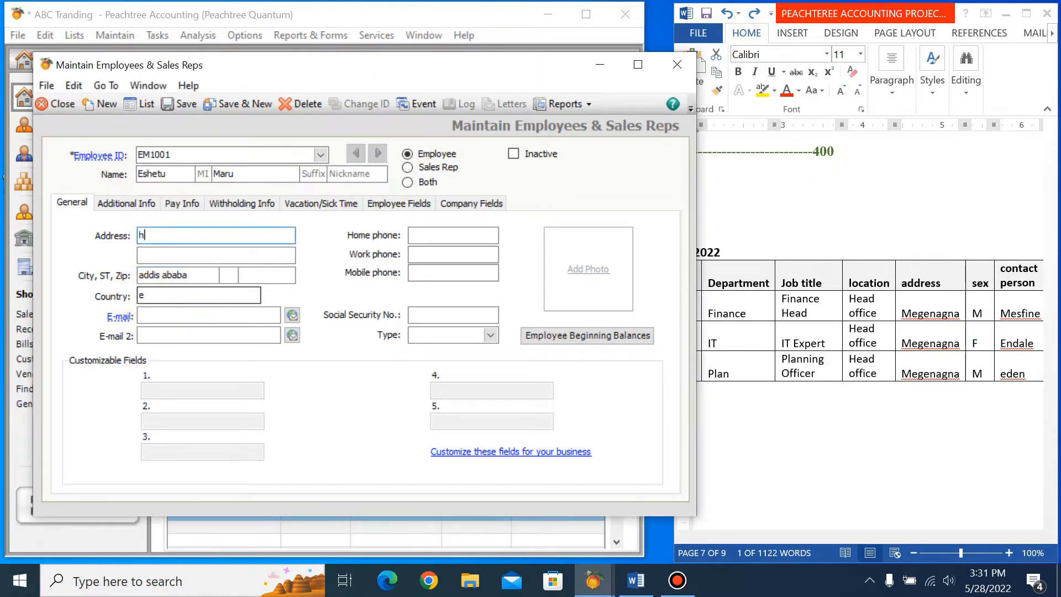
text(iopia)
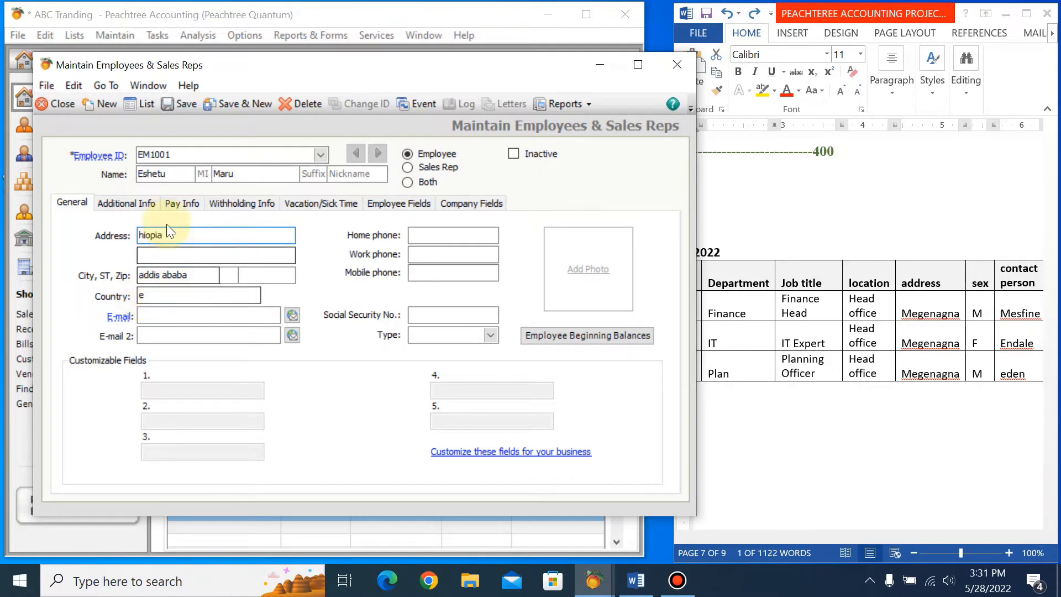
Replace the wrong text in the first address line with the employee's address from the ledger.
drag(164, 235, 80, 238)
text(megen)
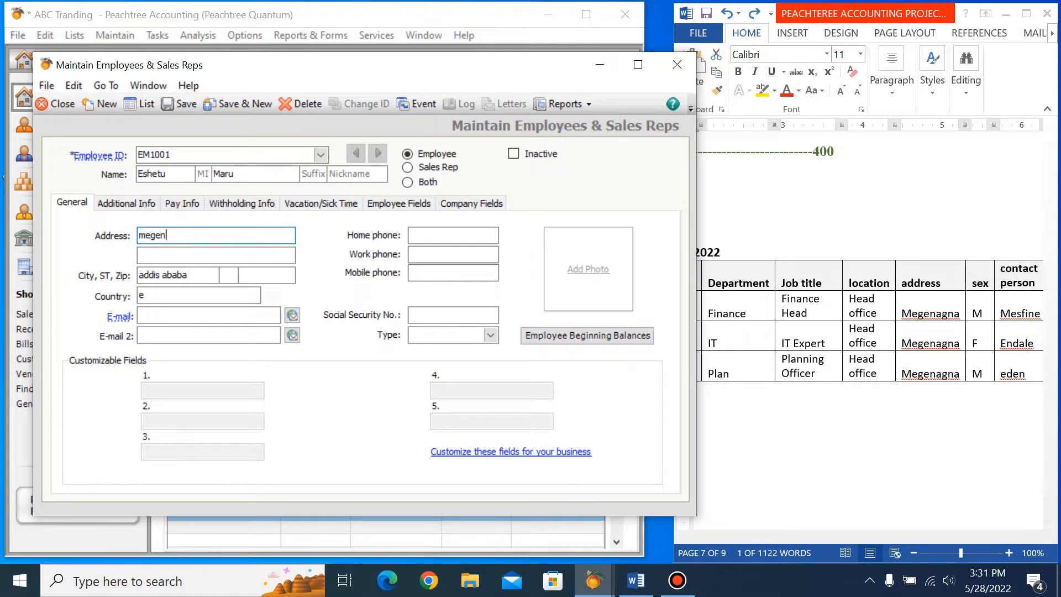
text(agna)
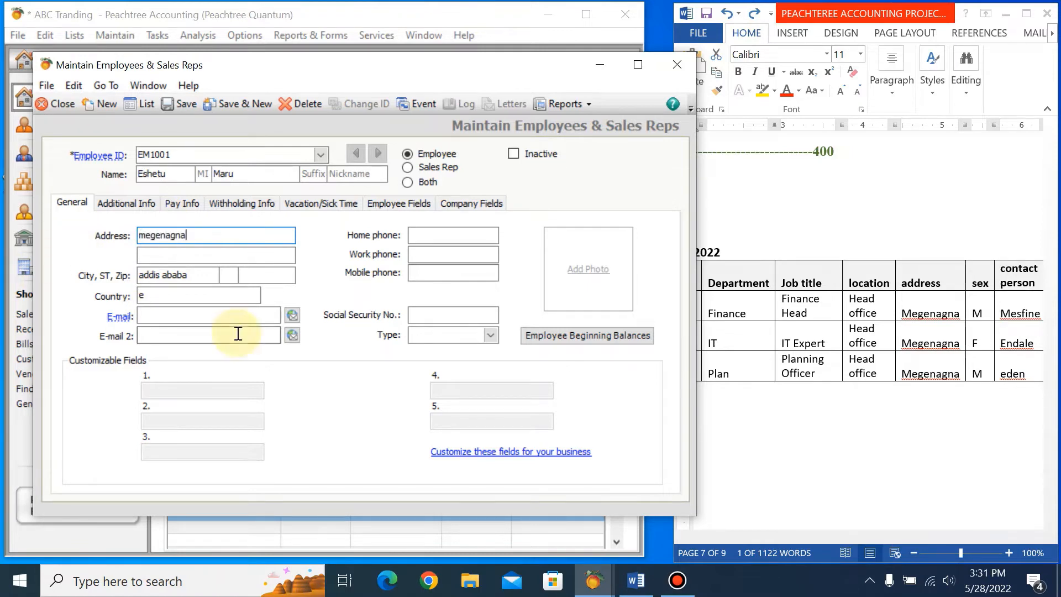
Set the employee's country to ET and save the employee record.
click(162, 296)
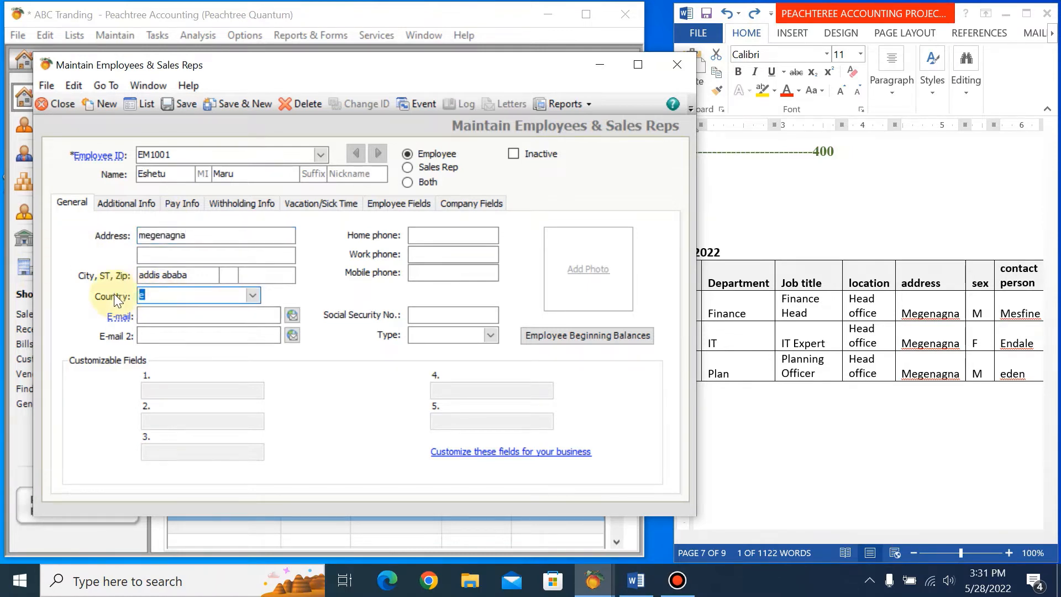
text(ET)
click(173, 107)
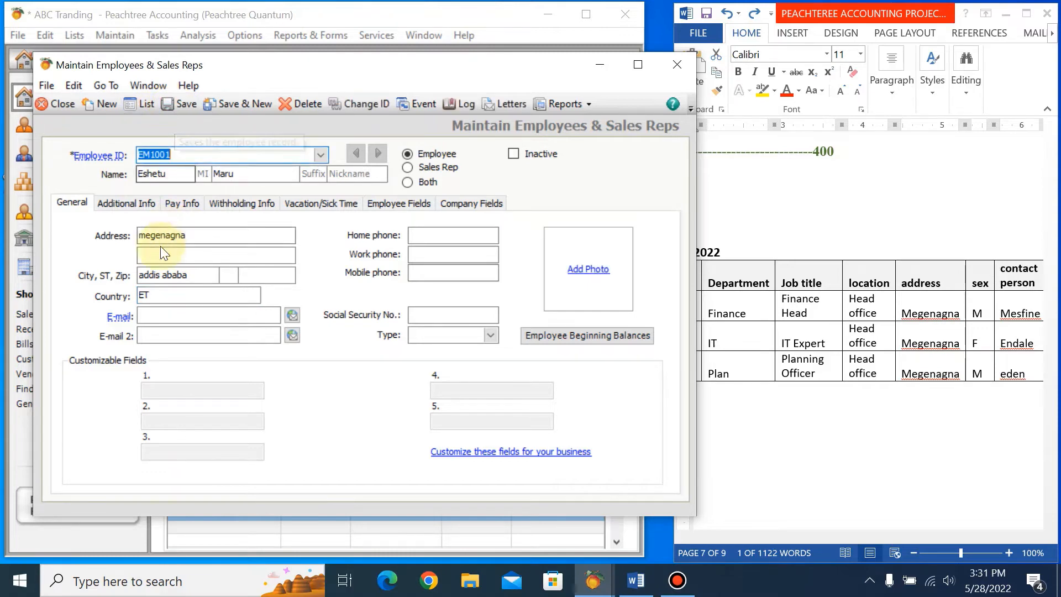
Fill in the emergency contact's name in the employee's additional information, as listed in the ledger.
click(137, 203)
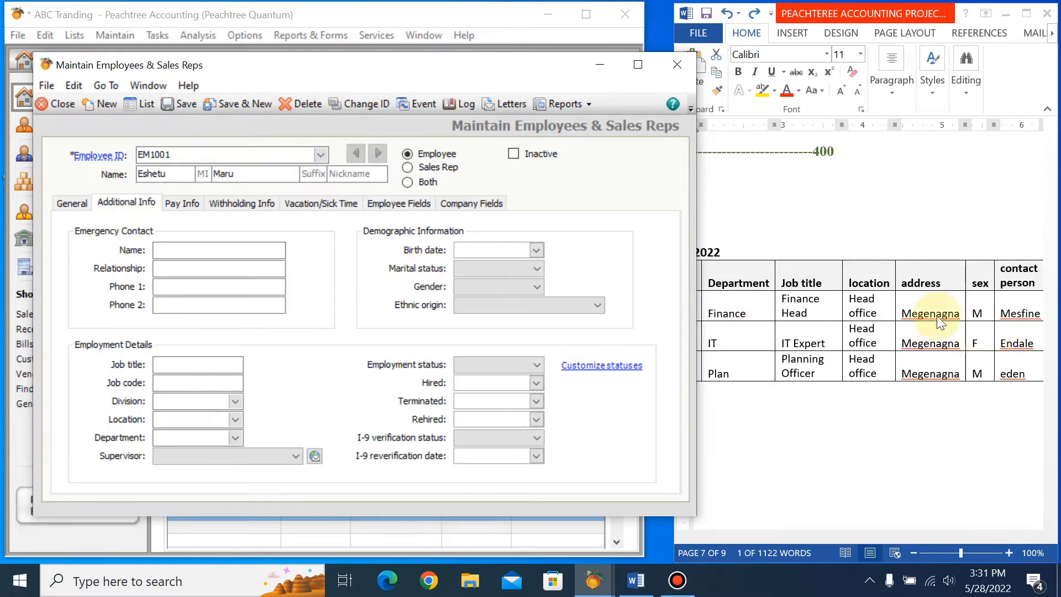
click(204, 250)
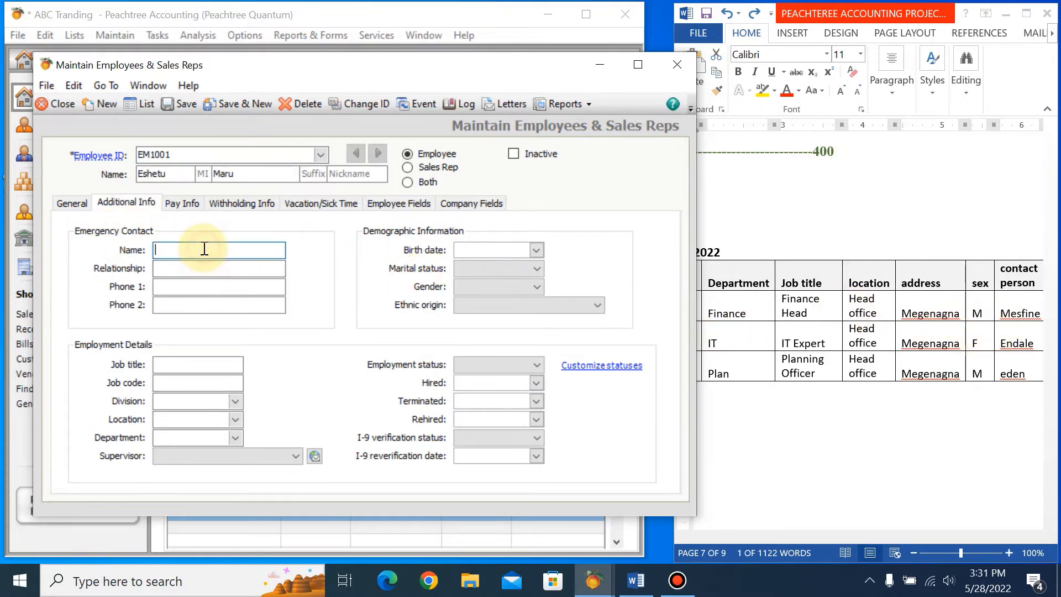
text(mesfine)
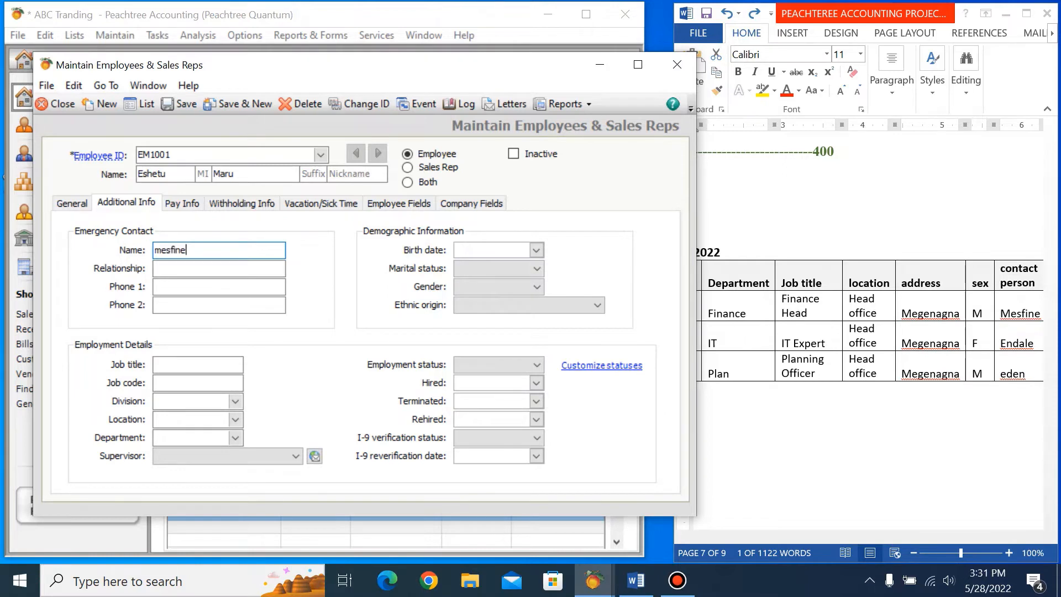
Look up the contact person's relationship in the Word ledger table and enter brother as the emergency contact's relationship.
click(1020, 314)
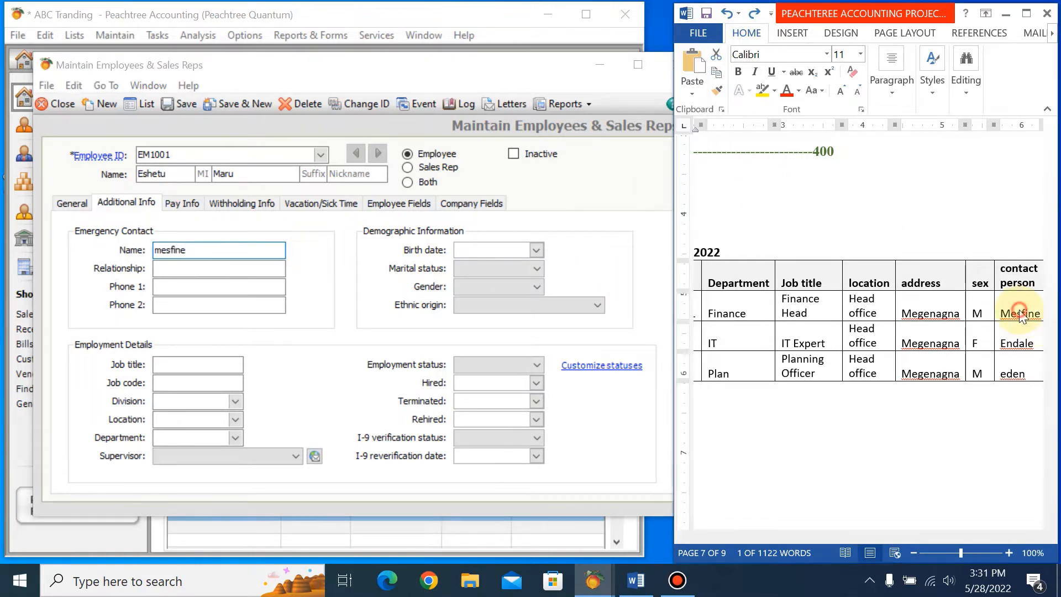
drag(866, 535, 910, 536)
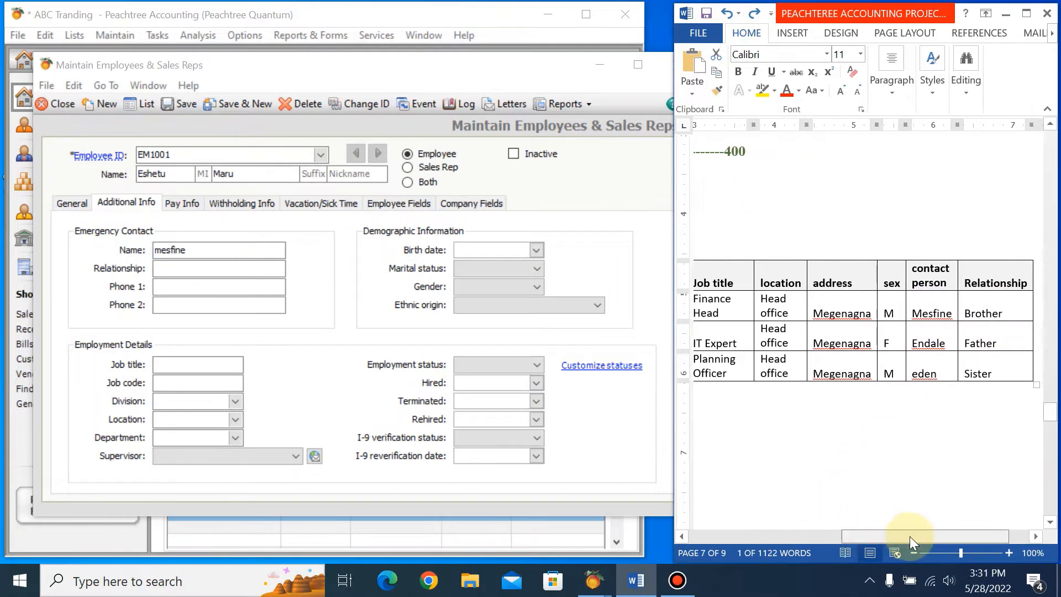
click(162, 266)
text(b)
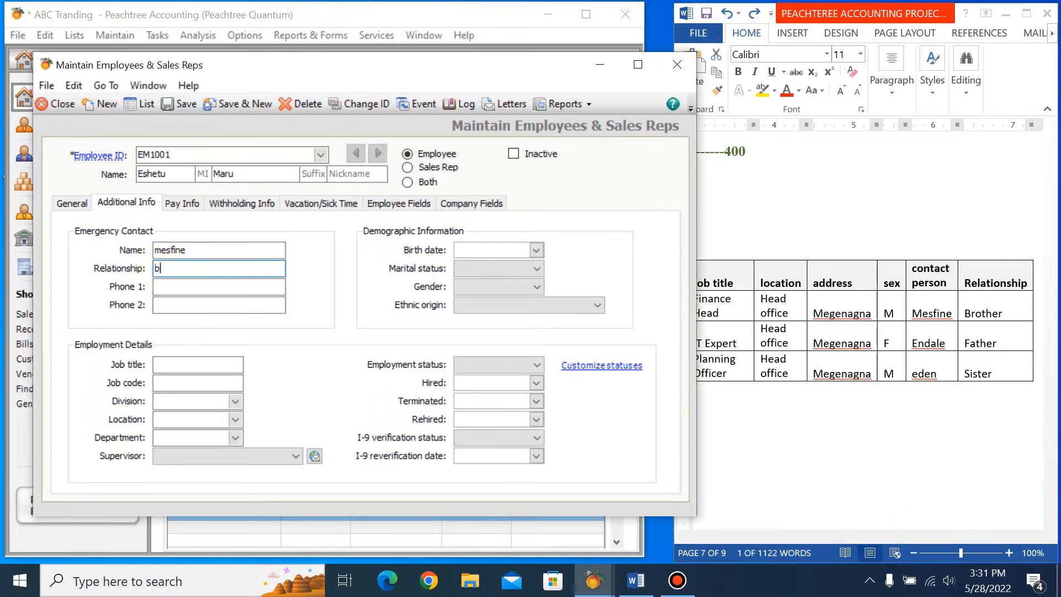
text(rother)
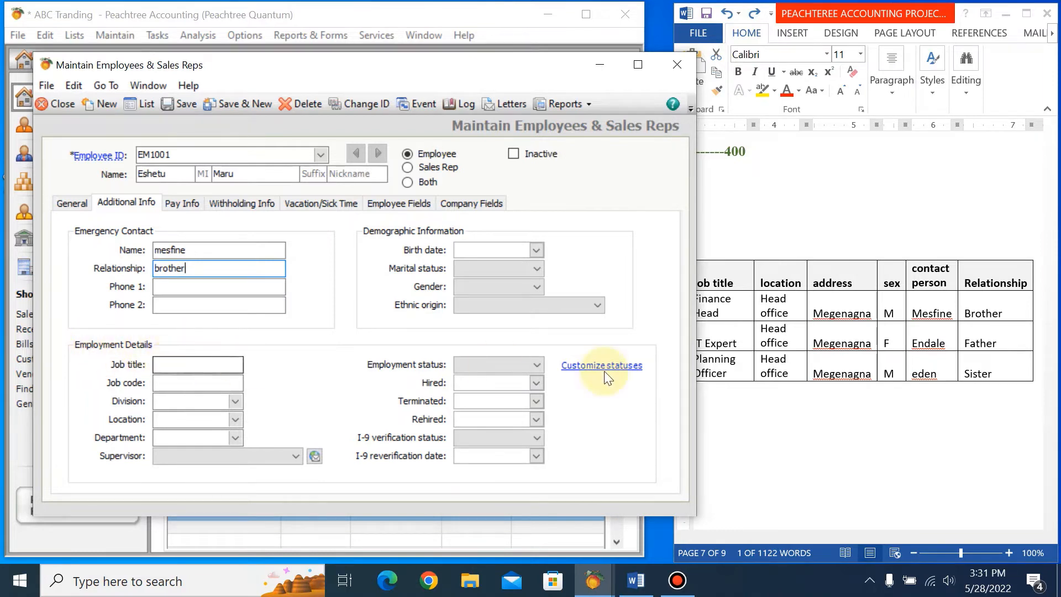
Check the first employee's job title in the Word ledger and enter finance Head in the employment details.
click(708, 304)
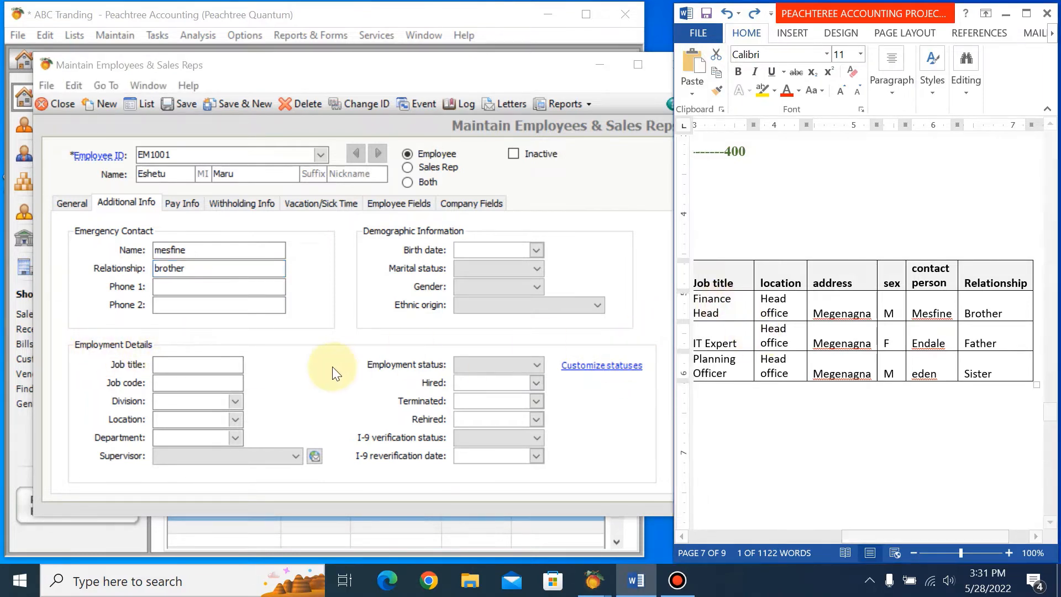
click(180, 364)
text(fin)
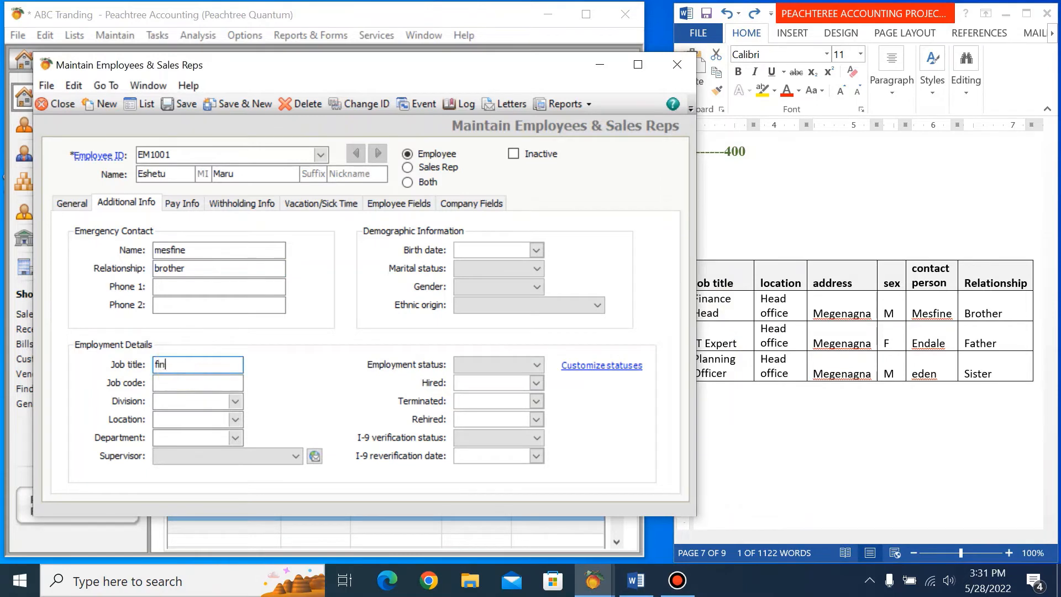
text(nac)
key(BackSpace)
key(BackSpace)
text(nance Head)
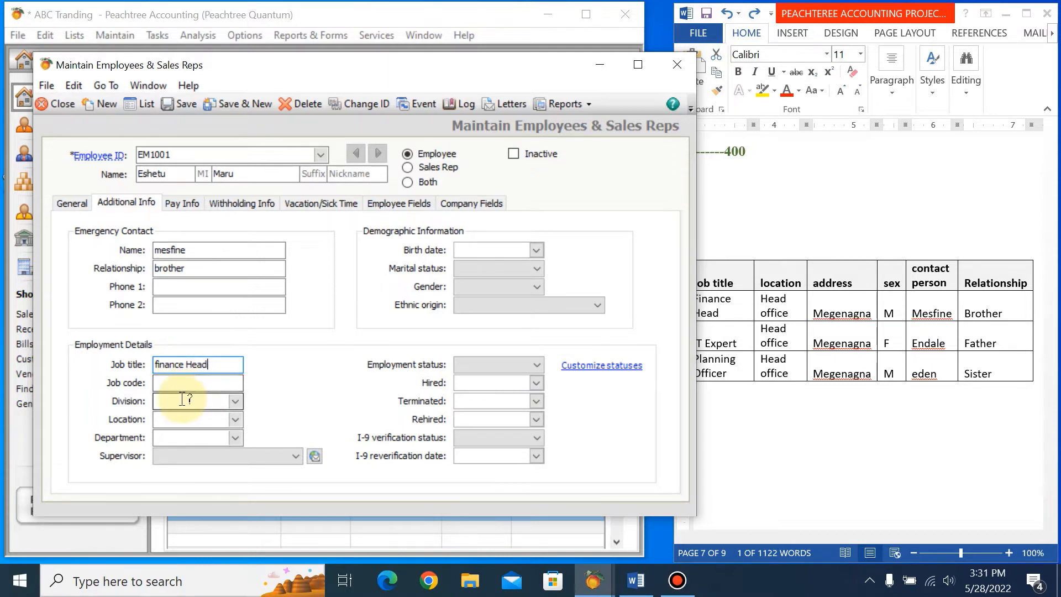
Set the employee's location to head office in the employment details.
click(220, 425)
text(h)
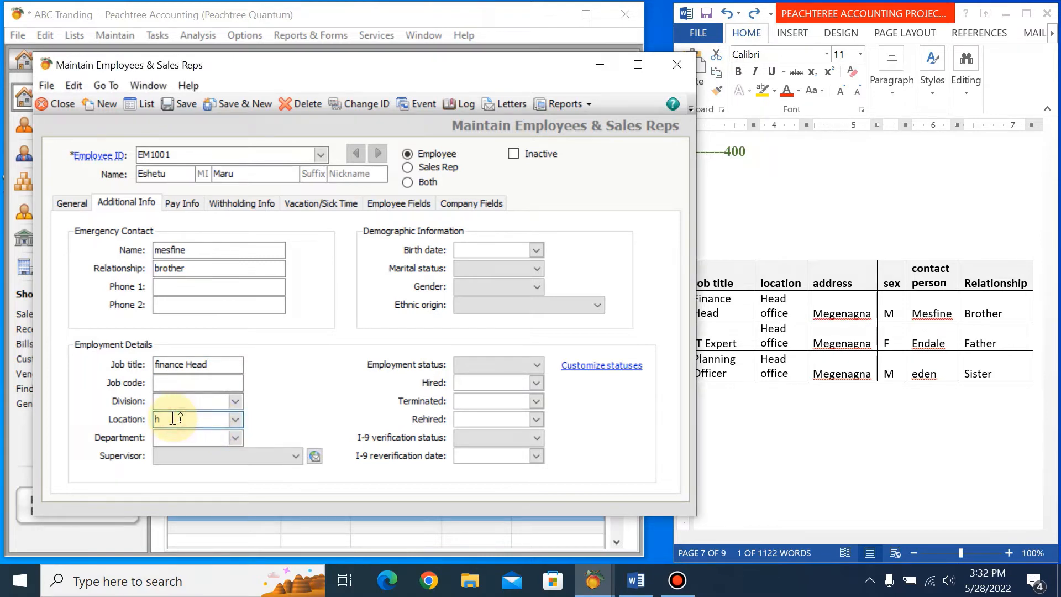
text(ead office)
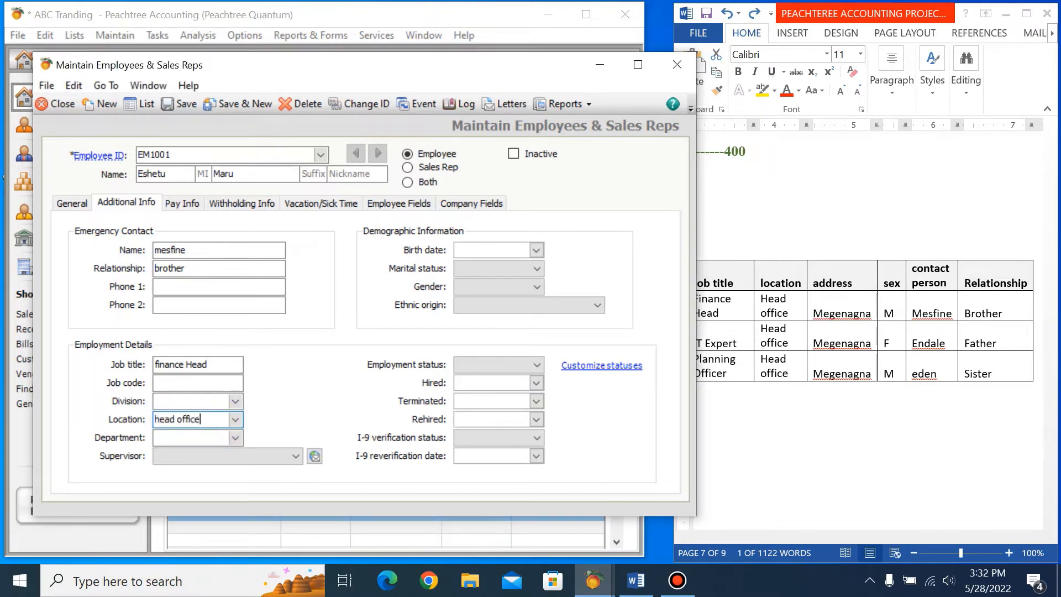
Look up the first employee's department in the Word ledger table and set the record's department to finance.
click(191, 437)
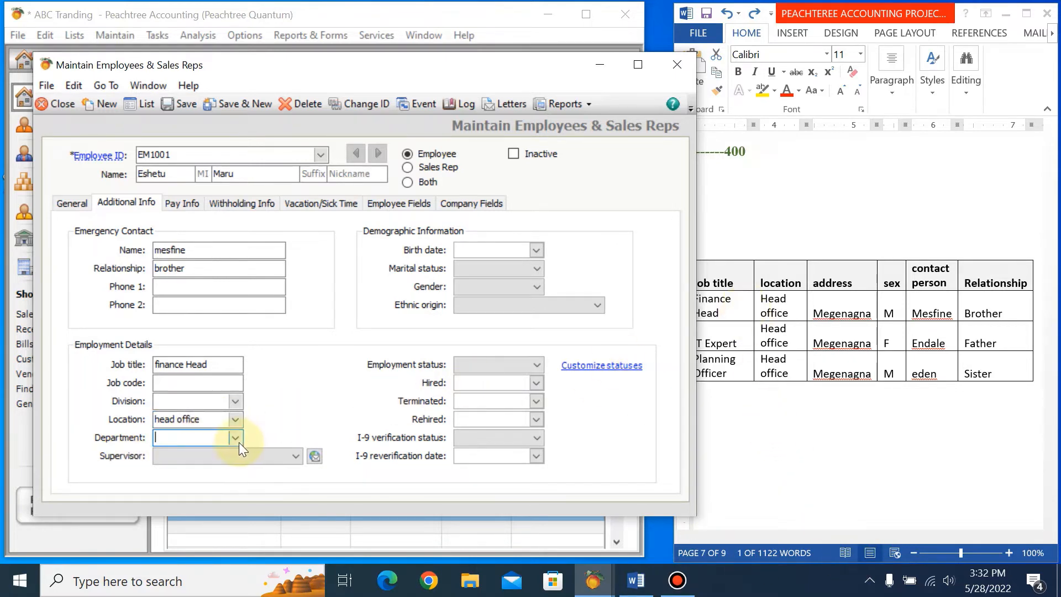
click(718, 305)
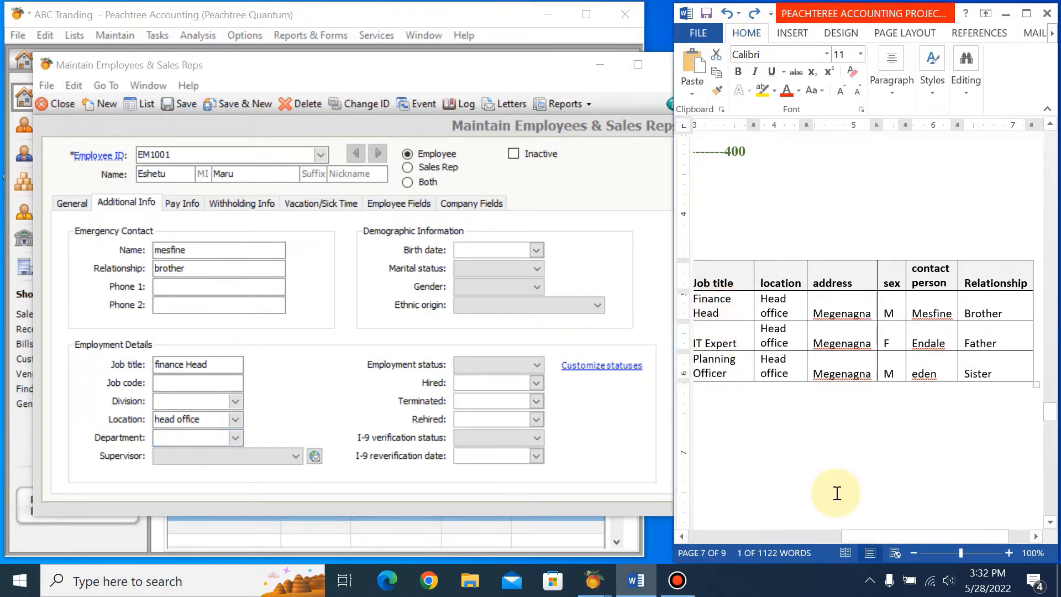
drag(869, 542, 814, 536)
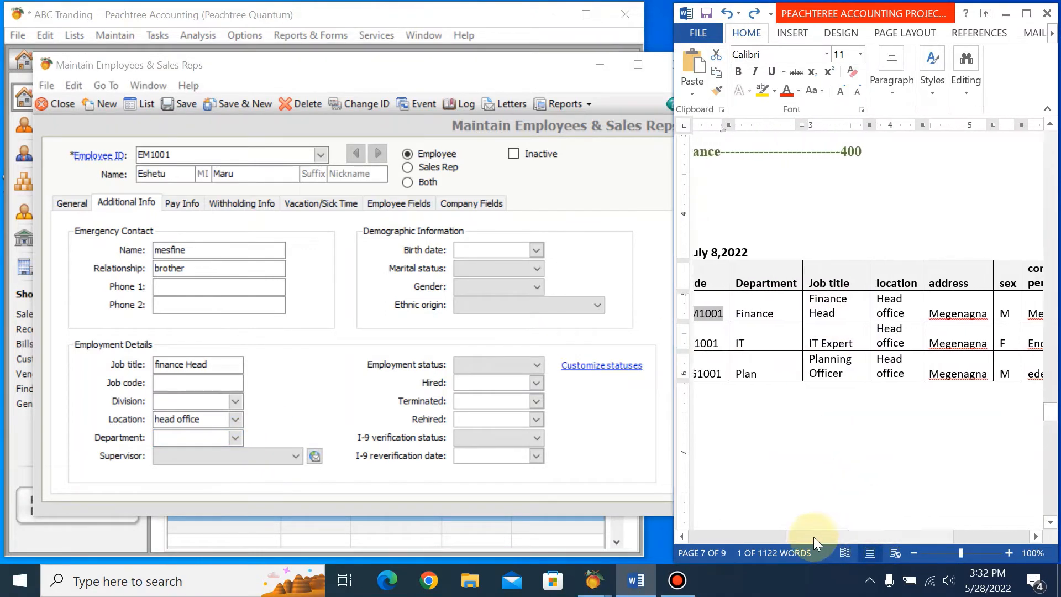
click(168, 437)
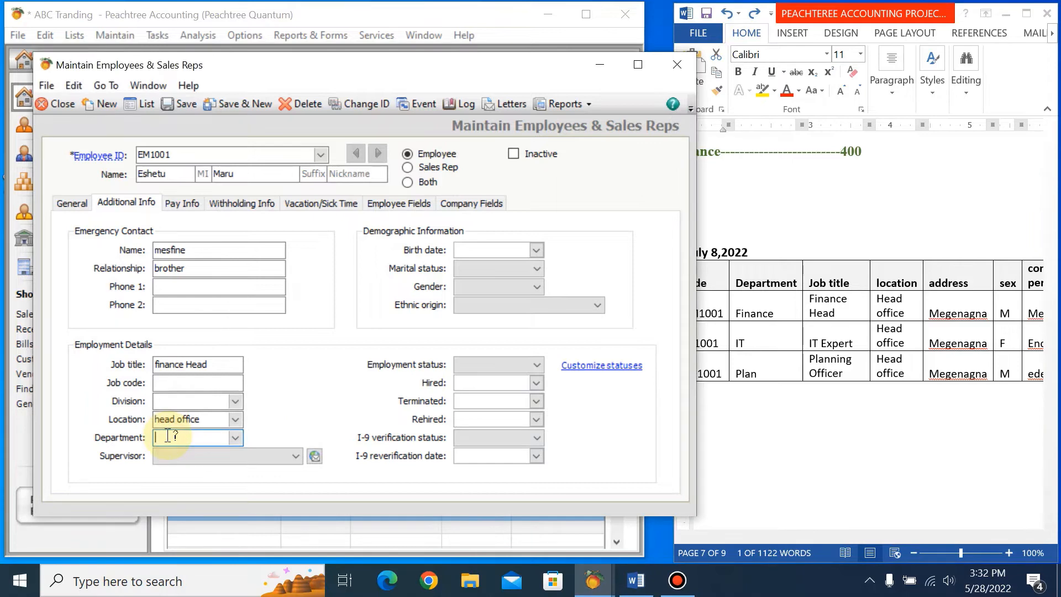
text(f)
text(innaxe)
key(BackSpace)
key(BackSpace)
key(BackSpace)
key(BackSpace)
key(BackSpace)
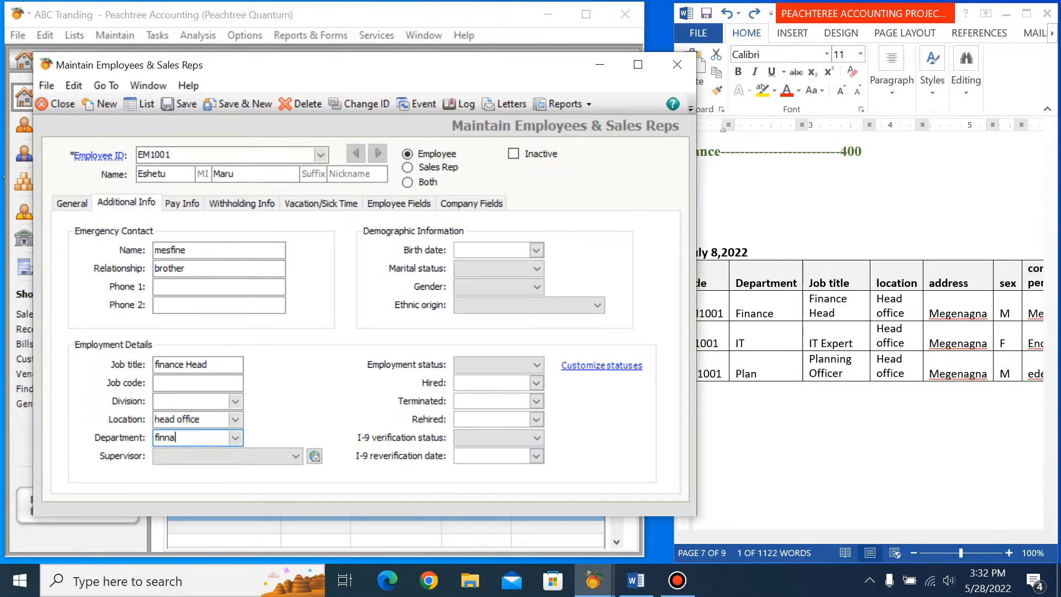
text(nanc)
key(Tab)
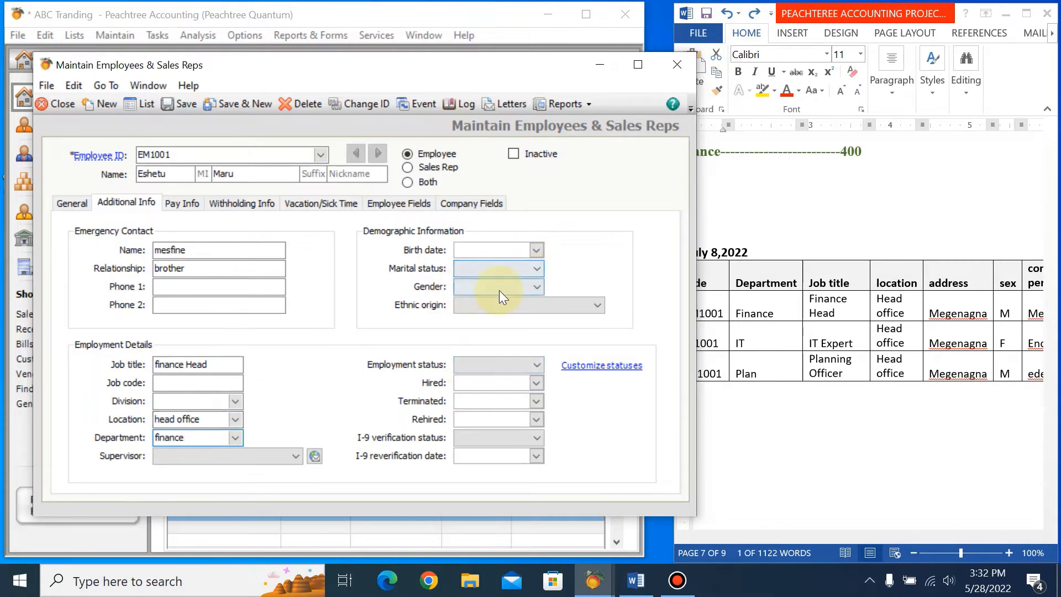
Set the employee's gender to Male and the employment status to Current Employee.
click(542, 288)
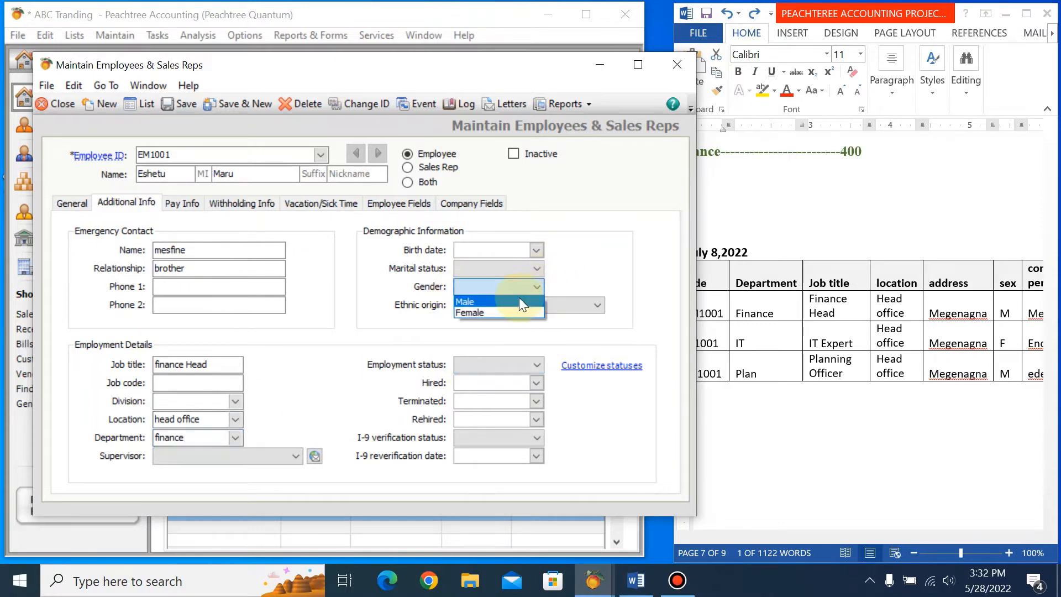
click(519, 301)
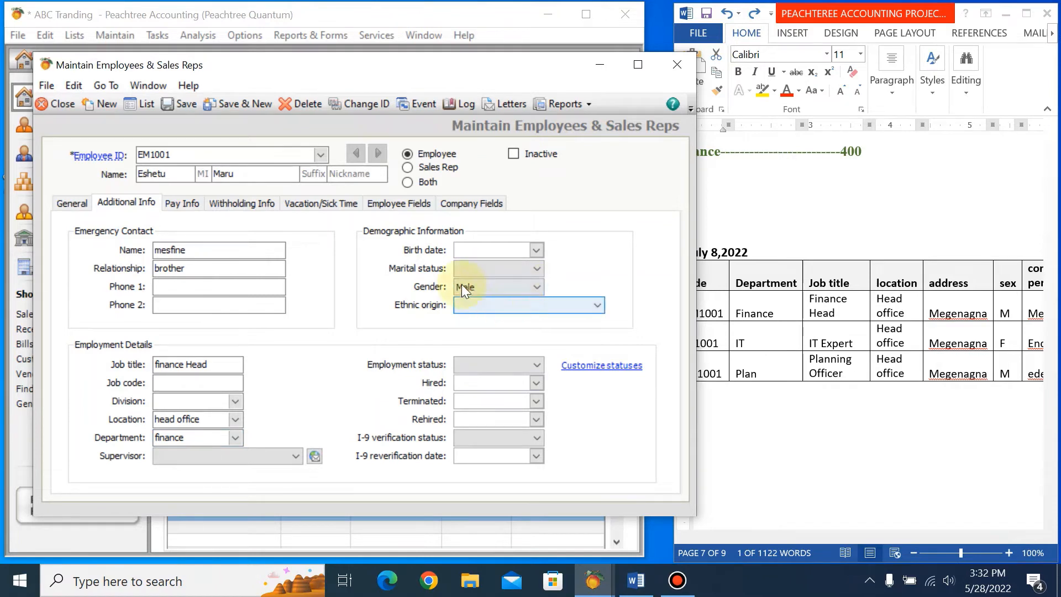
click(538, 266)
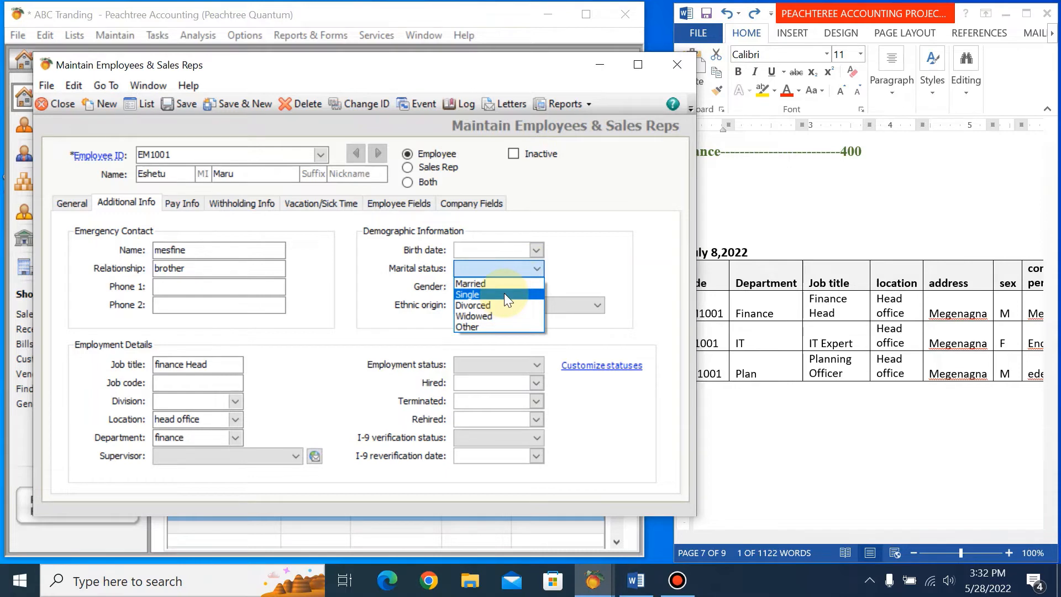
click(581, 256)
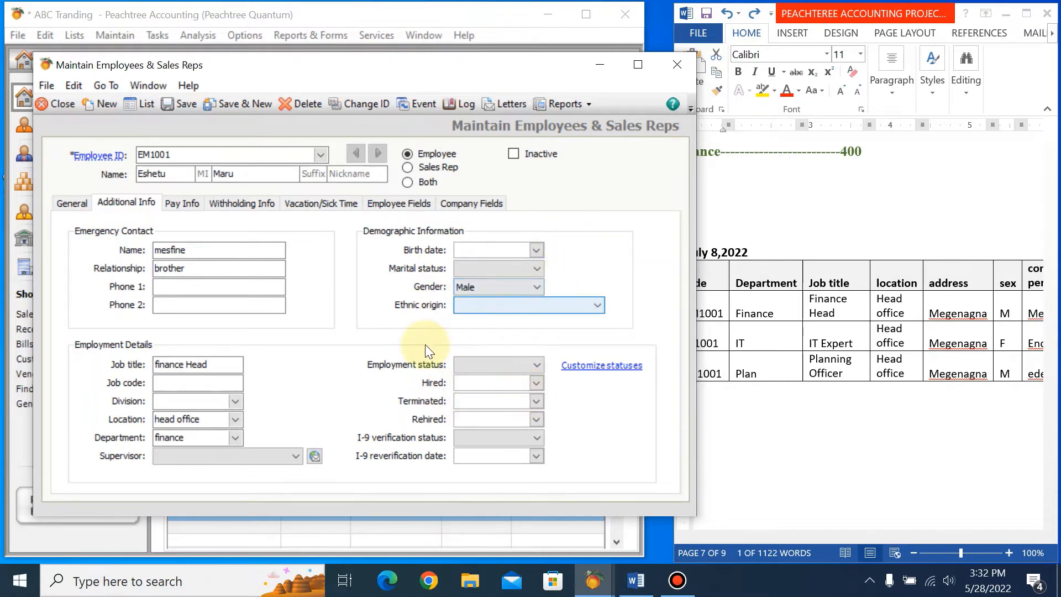
click(536, 365)
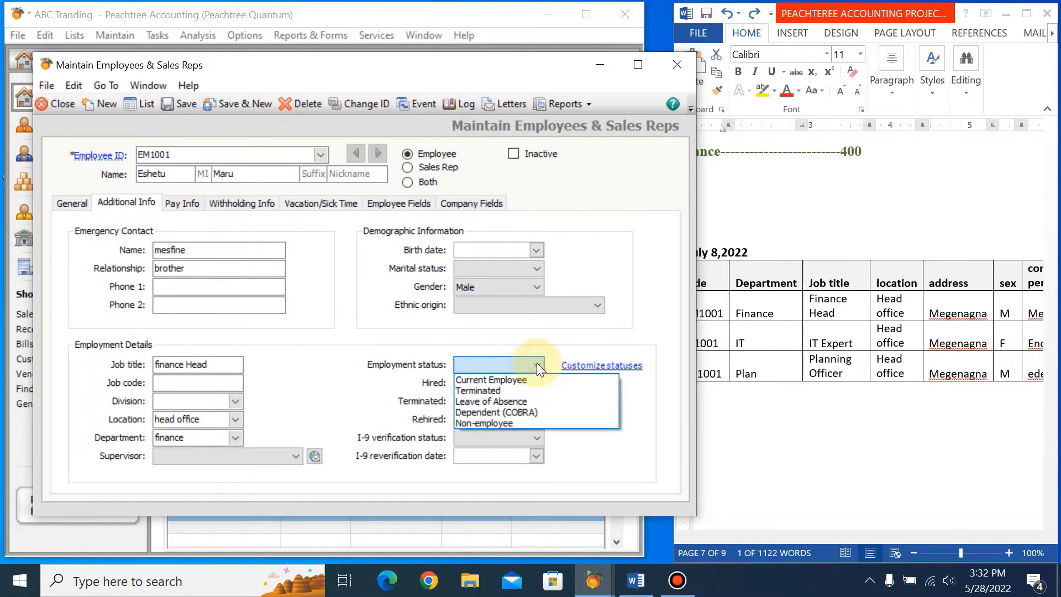
click(528, 378)
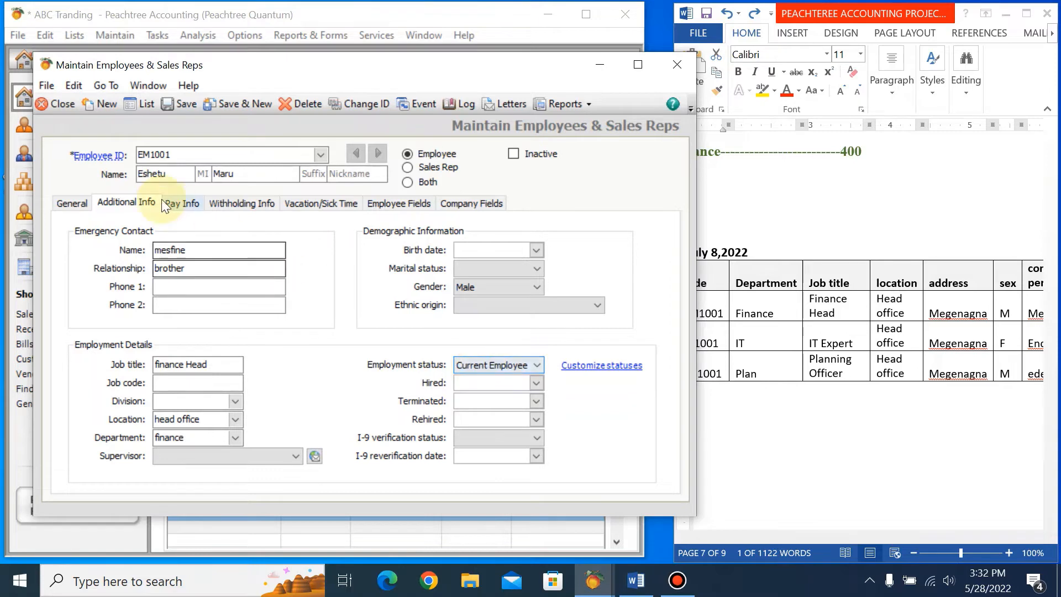
Set the first employee's pay method to Salary and the pay frequency to Monthly in the pay details.
click(187, 208)
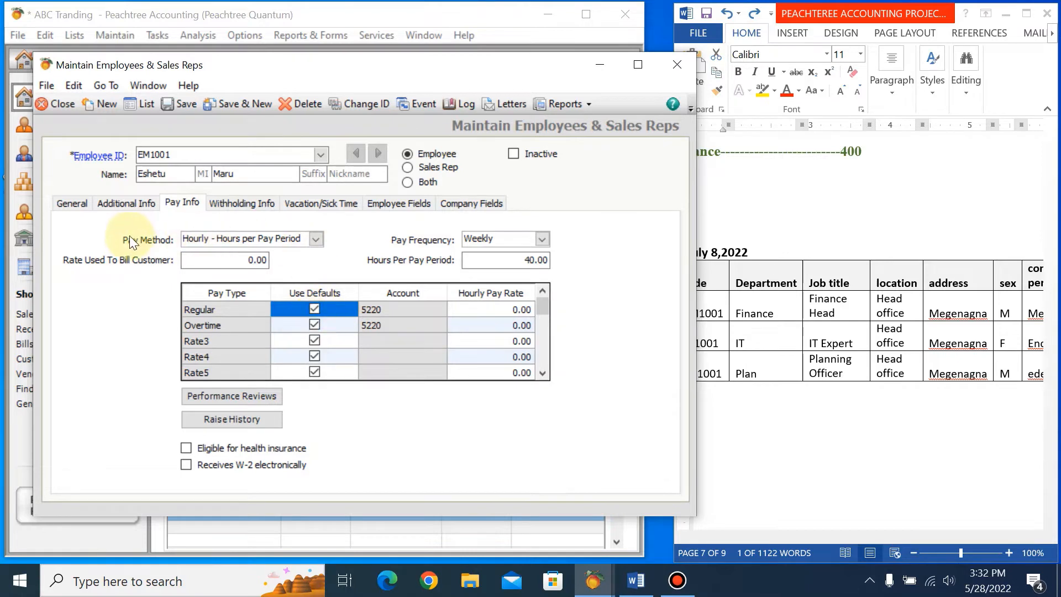
click(310, 237)
click(219, 265)
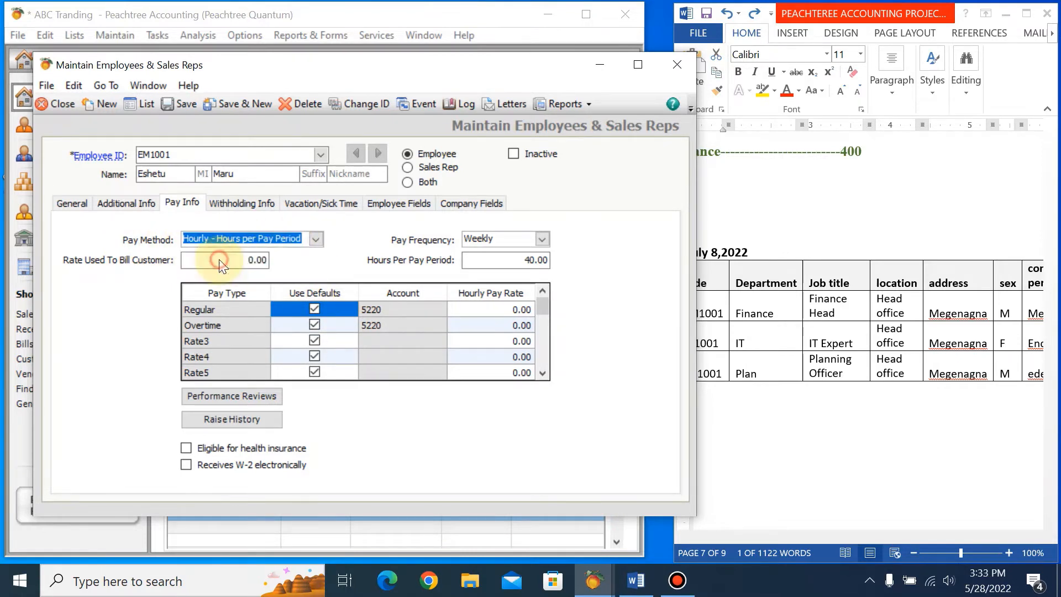
click(314, 239)
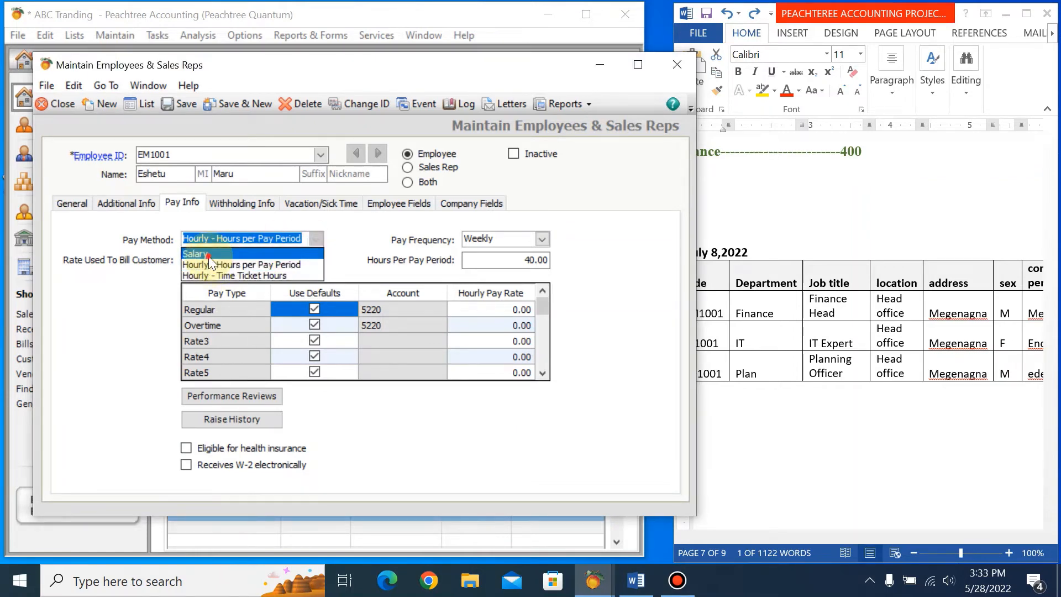
click(199, 253)
click(543, 239)
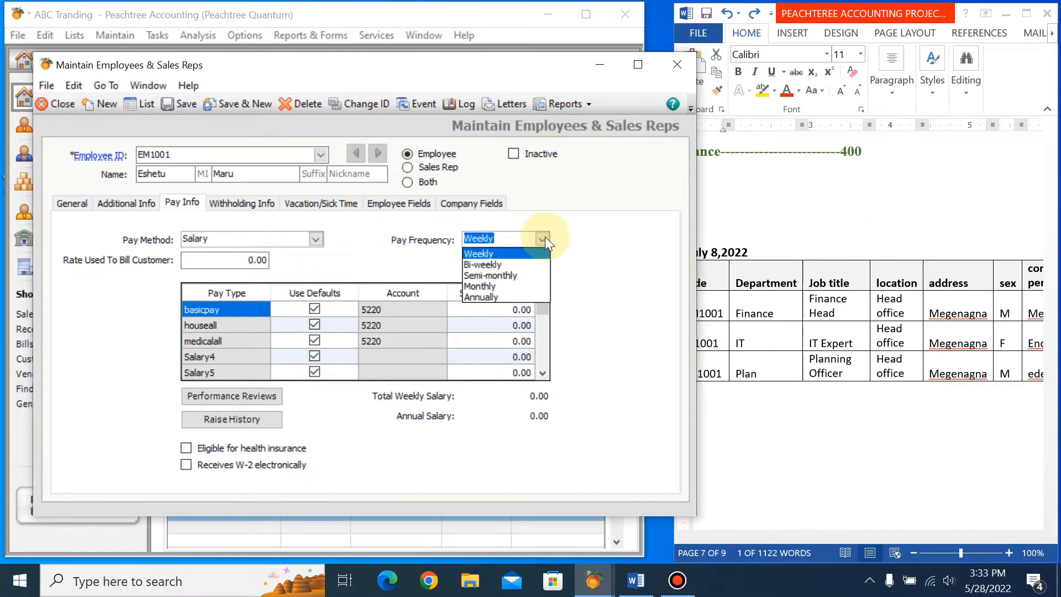
click(495, 288)
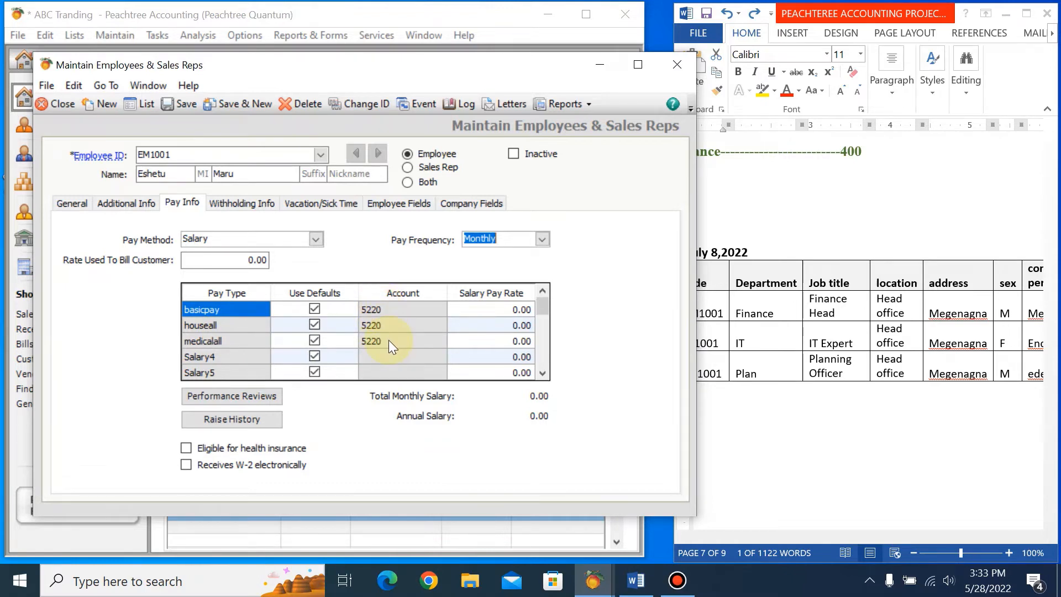
Switch to the Word employee ledger and insert a new column after the Relationship column.
click(514, 310)
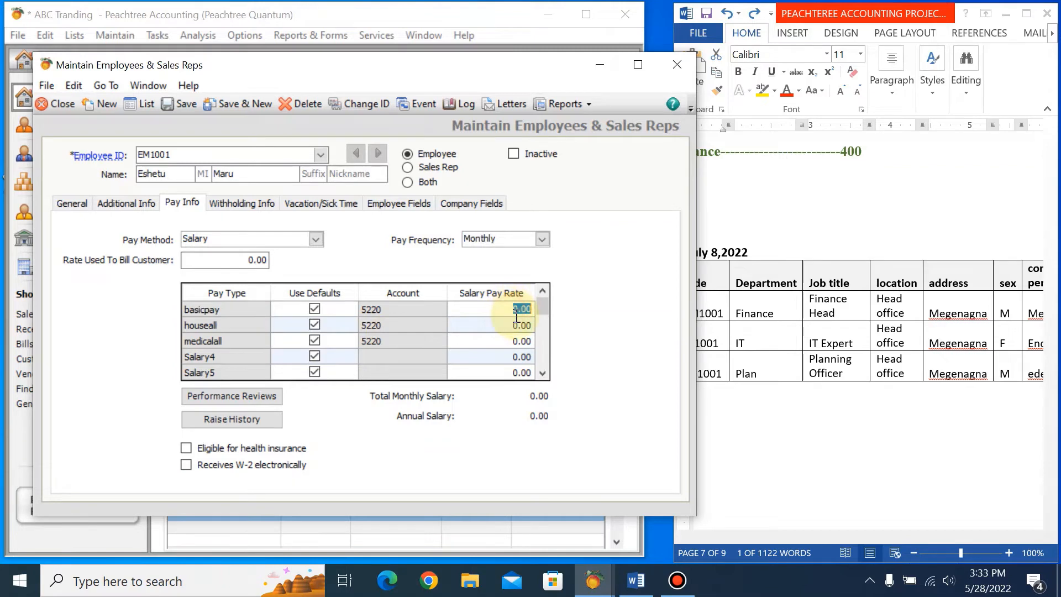
click(821, 482)
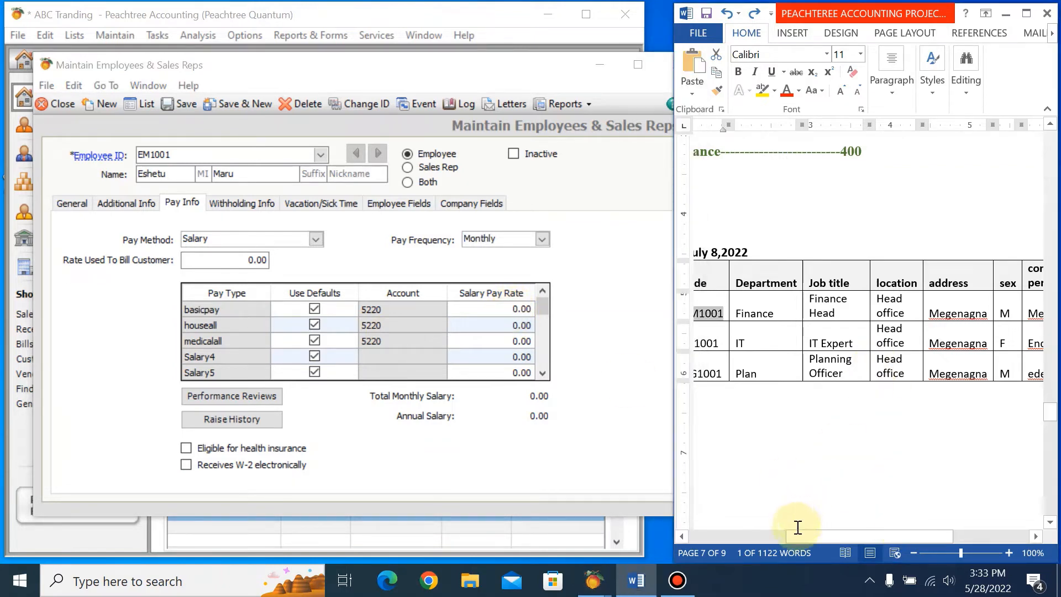
drag(833, 536, 955, 525)
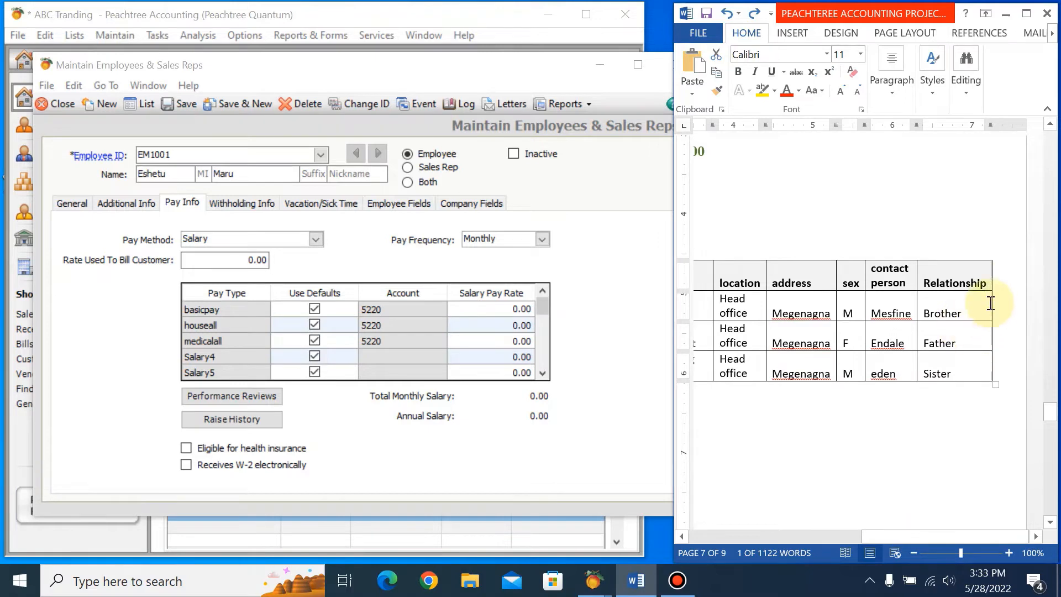
drag(992, 302, 954, 304)
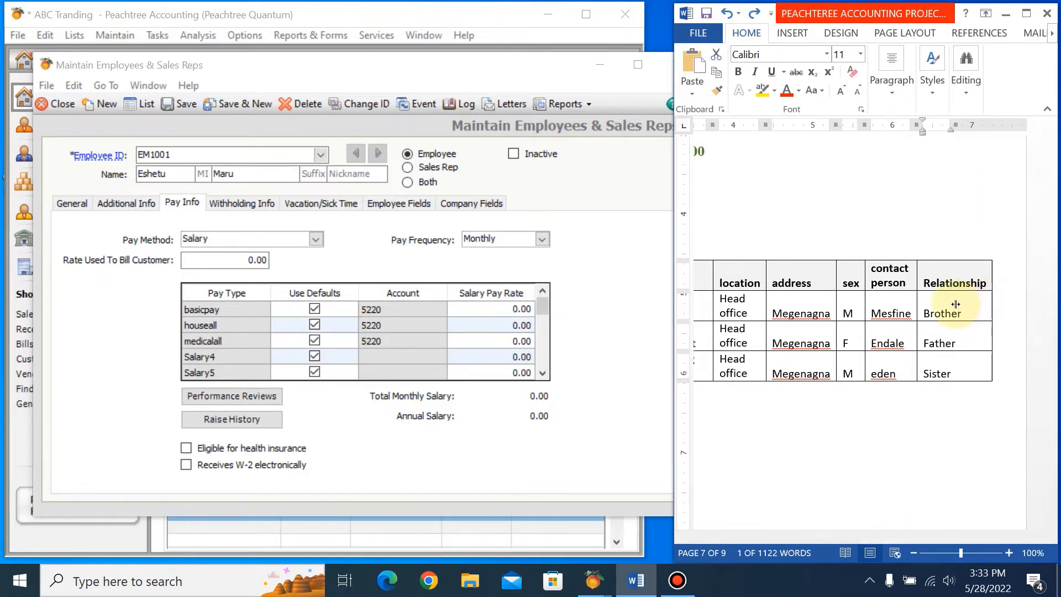
right_click(975, 274)
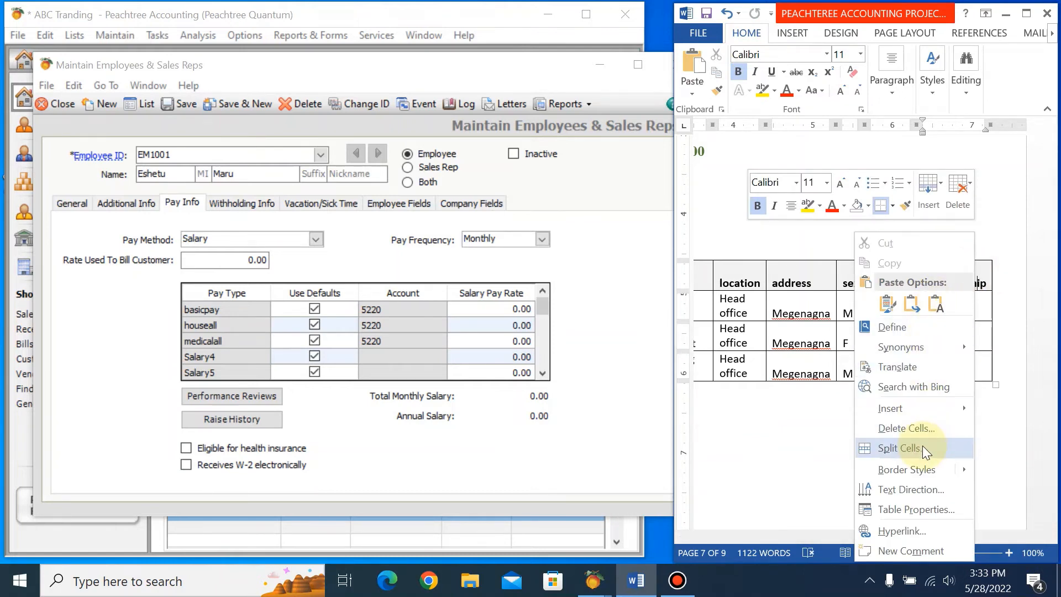
mouse_move(925, 406)
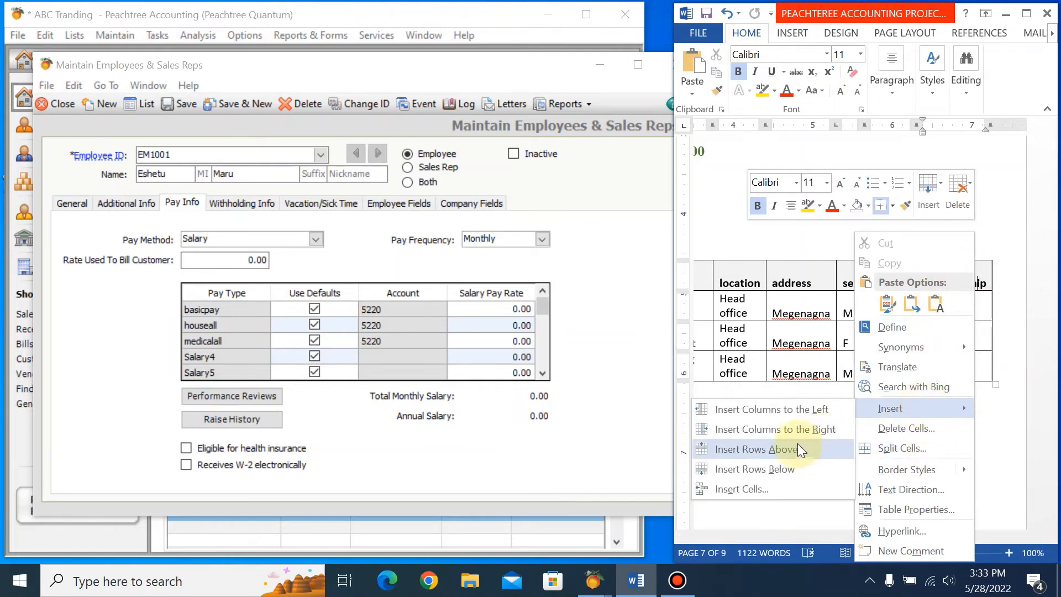
click(799, 429)
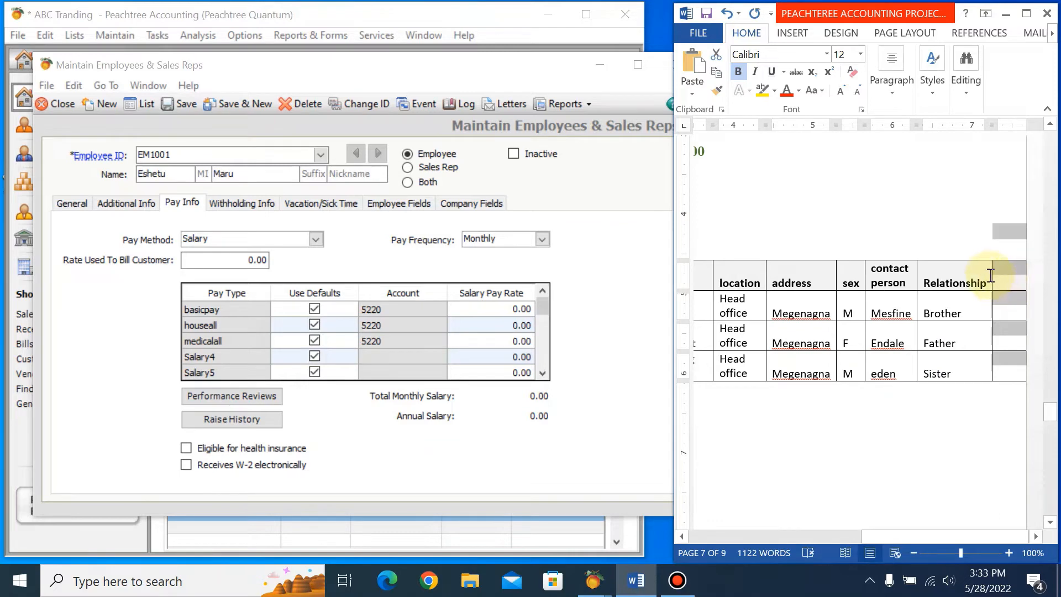
Try adjusting the widths of the sex, contact person and Job title columns in the ledger table.
click(835, 278)
drag(837, 276, 810, 276)
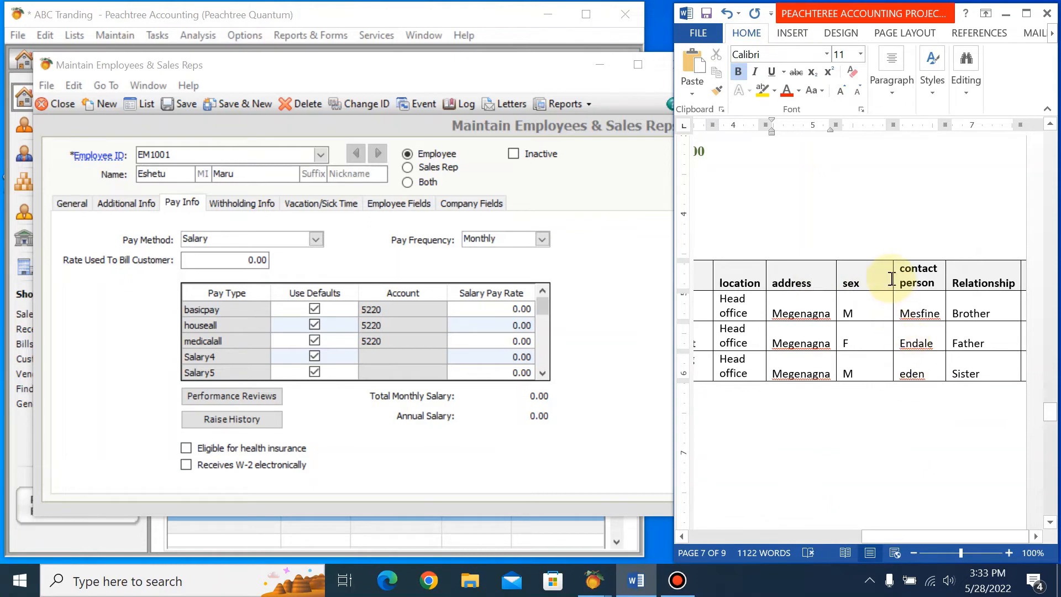
drag(892, 278, 856, 280)
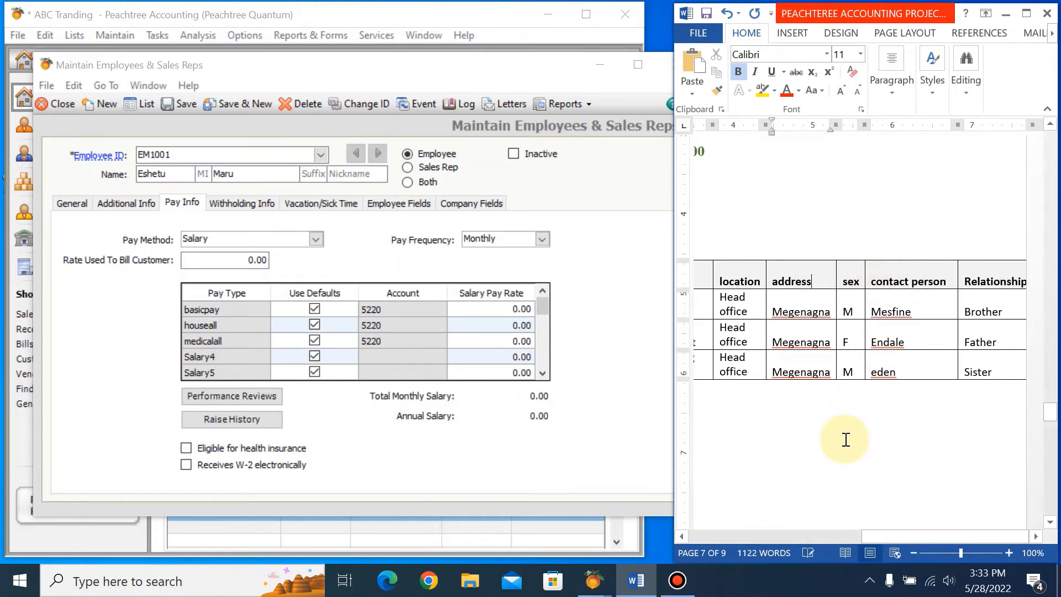
drag(873, 537, 741, 540)
double_click(914, 279)
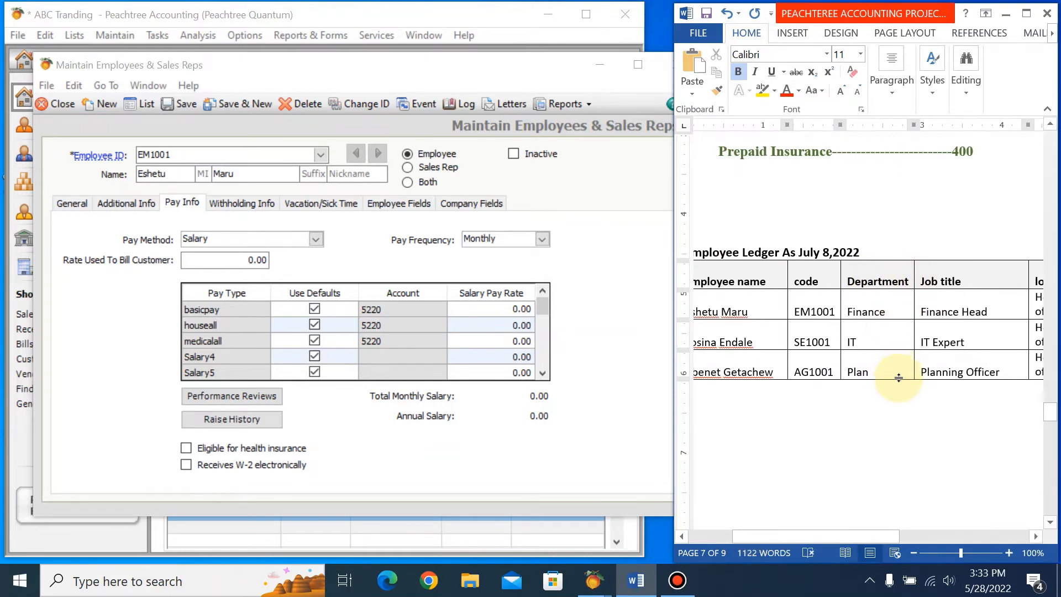
key(ctrl+z)
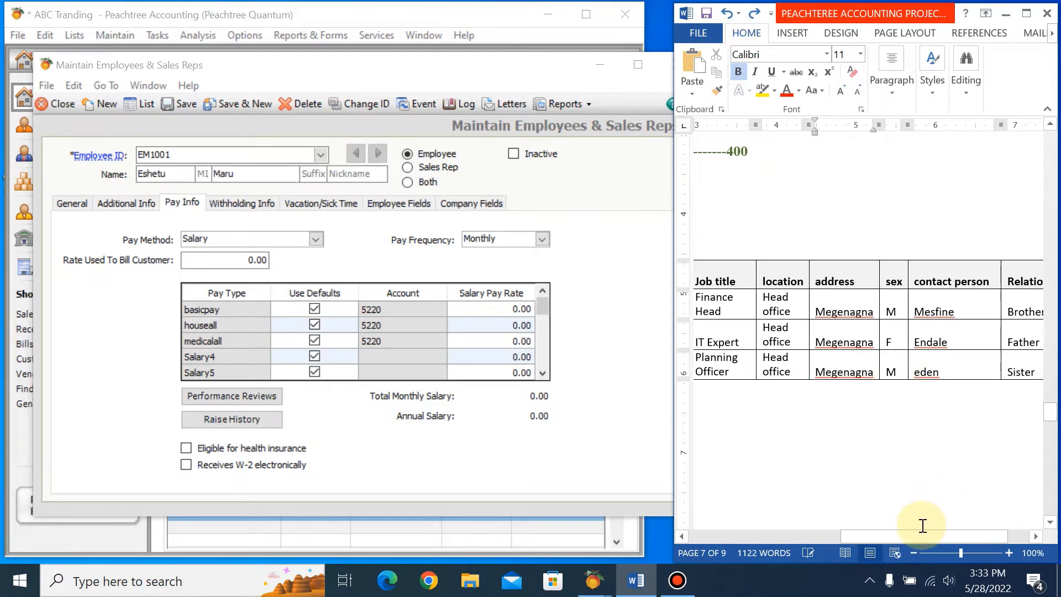
Narrow the contact person column and the new empty column so that the ledger table fits the page.
drag(922, 538, 1003, 529)
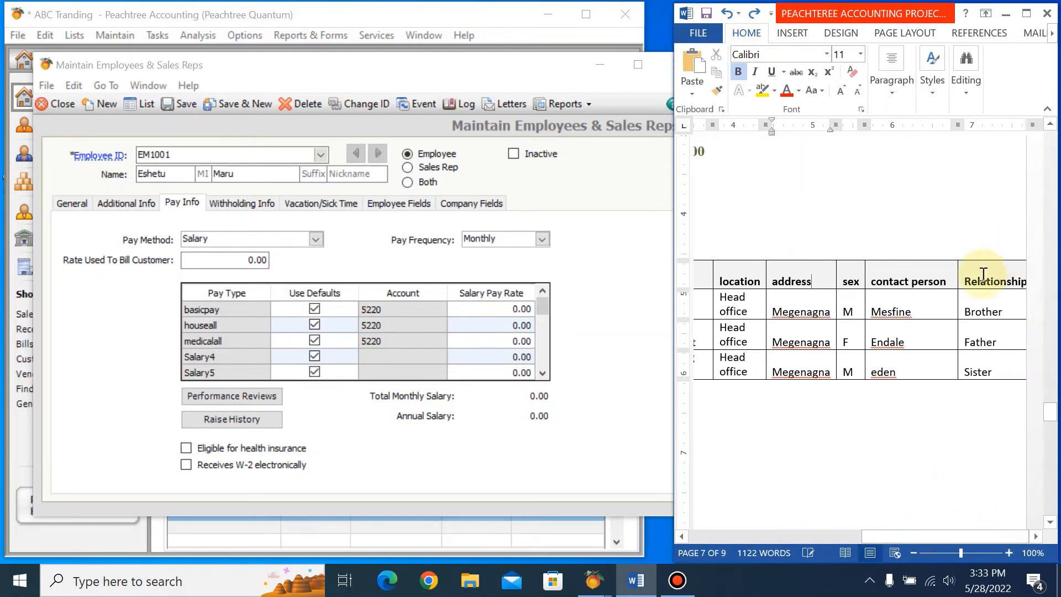
drag(954, 129, 917, 127)
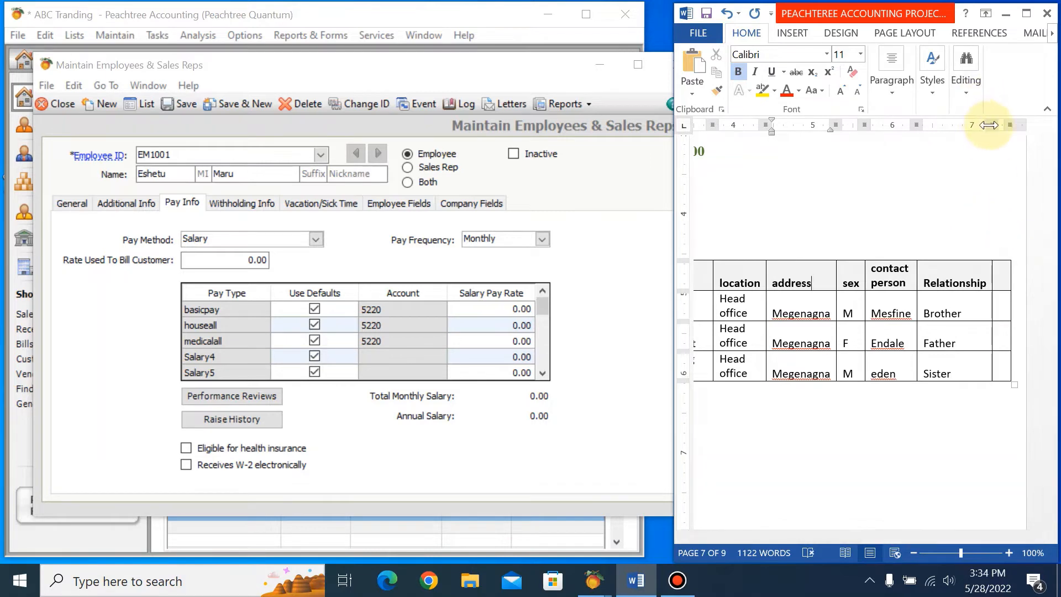
drag(987, 123, 947, 123)
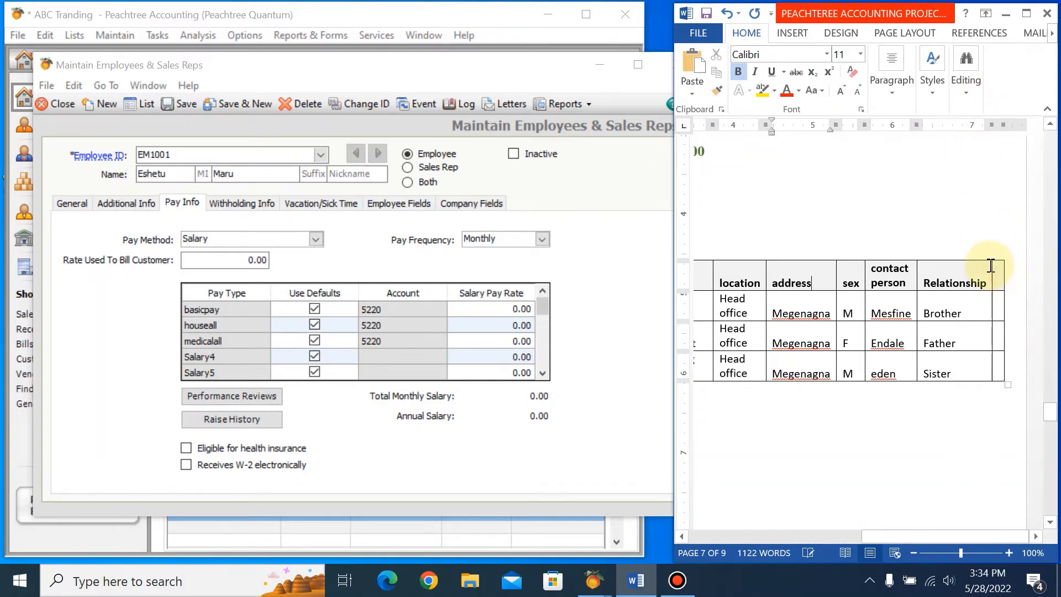
drag(830, 125, 734, 126)
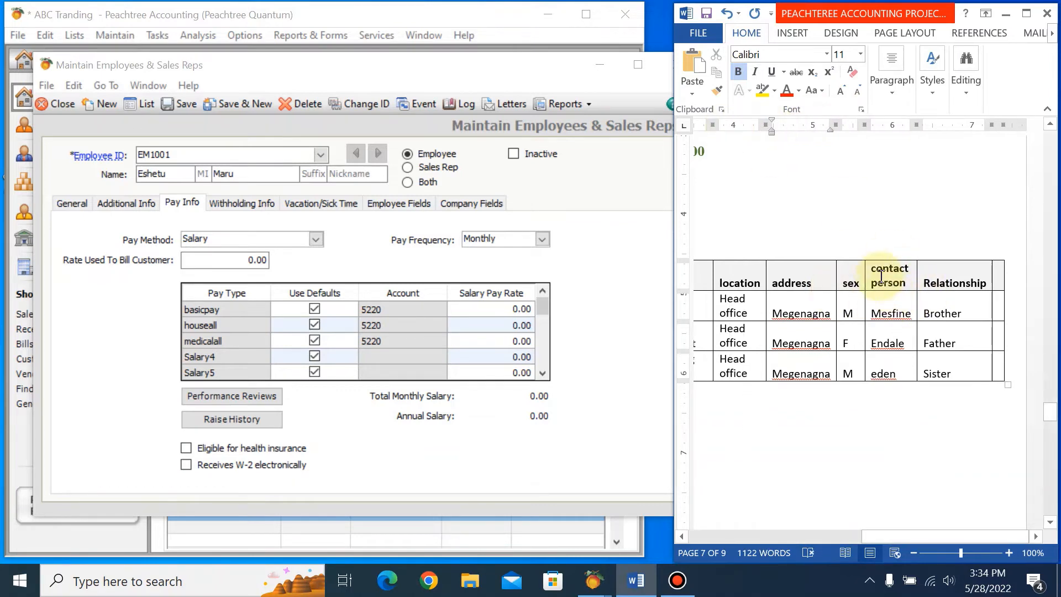
Break the Relationship heading into two lines after "Rela" and narrow its column to make room for the new one.
drag(884, 277, 943, 369)
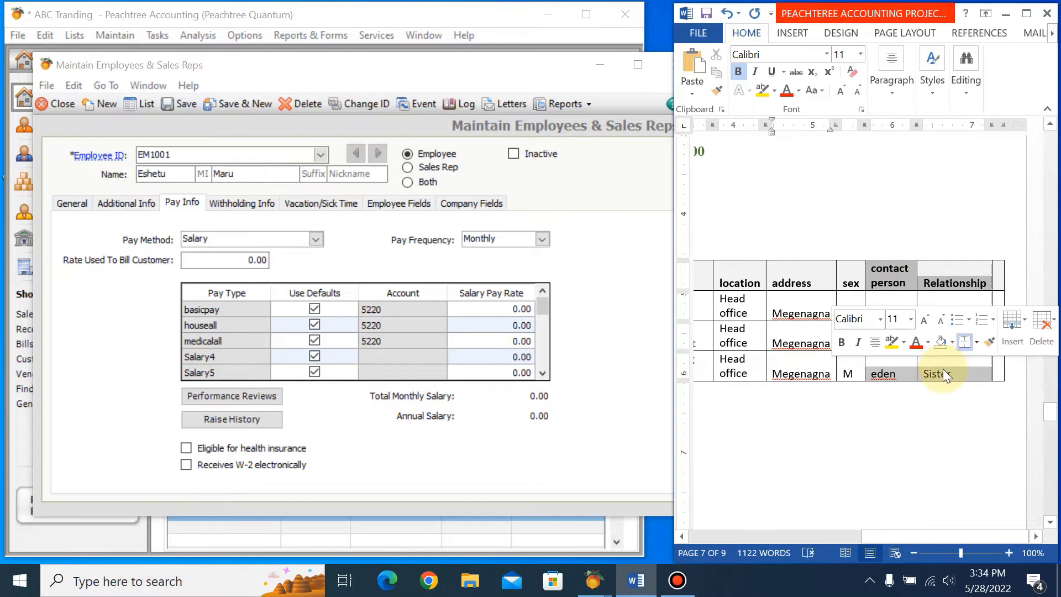
click(946, 282)
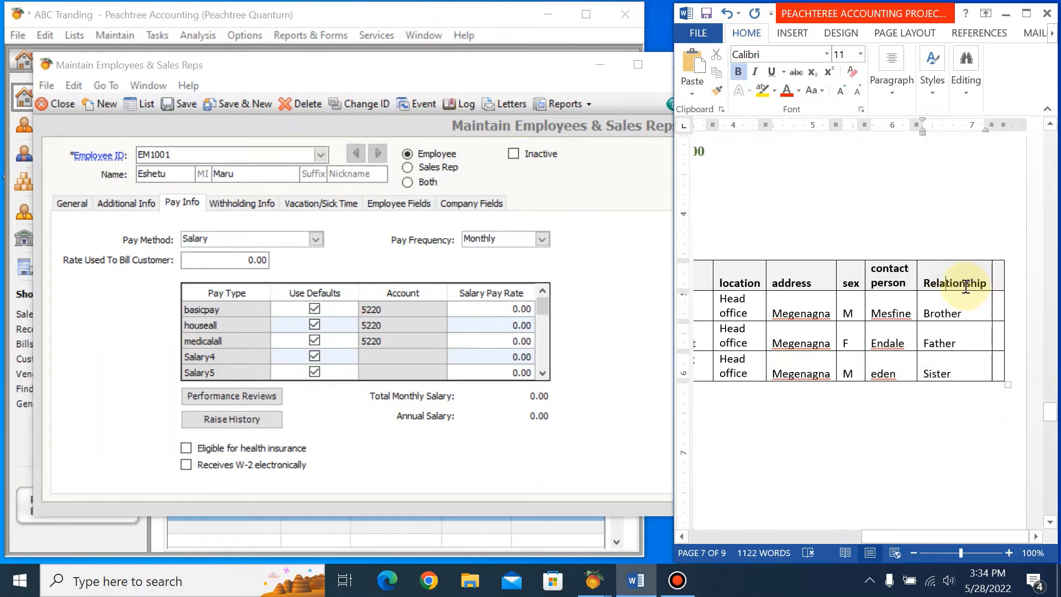
key(Return)
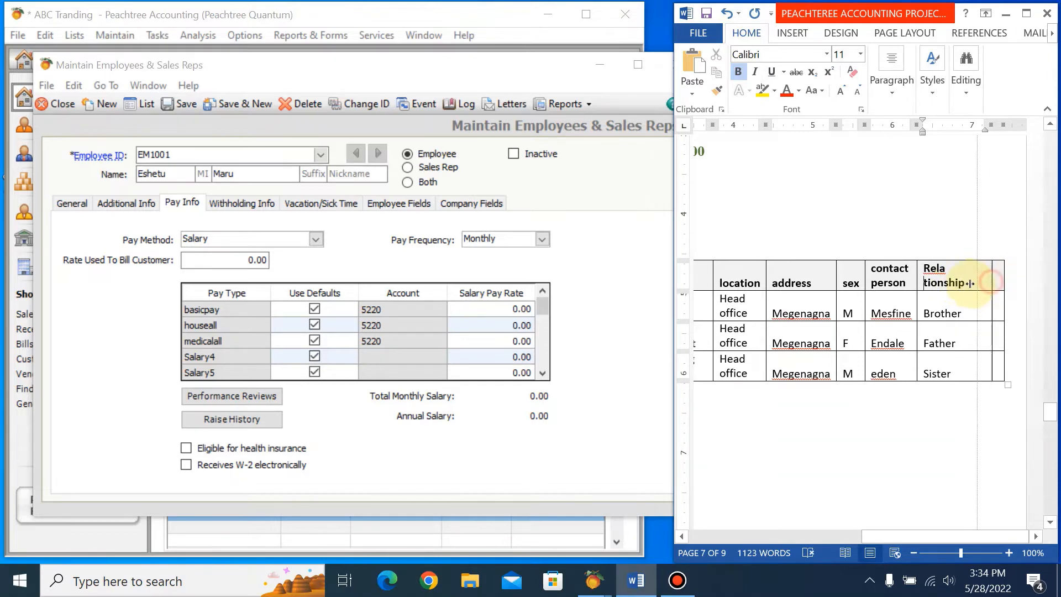
double_click(991, 281)
Head the new ledger column salary and enter 23000 for the first employee.
text(salaru)
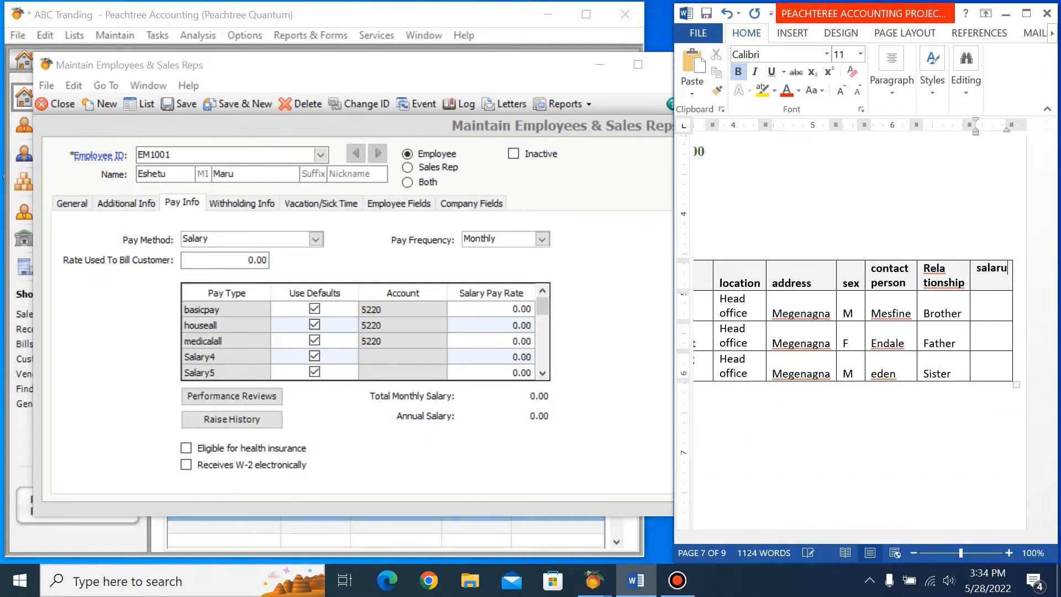
key(BackSpace)
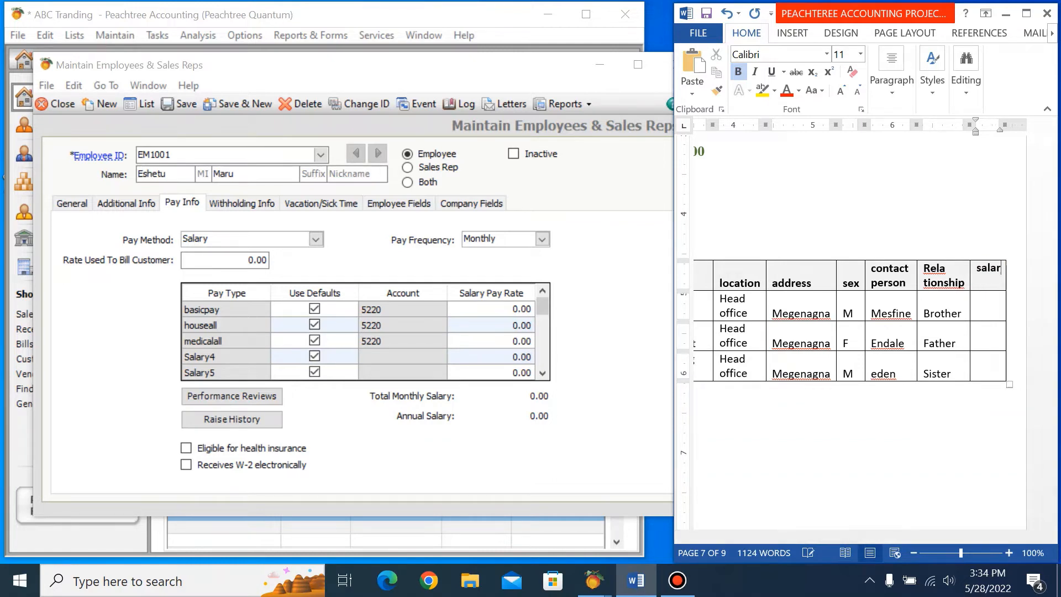
text(y)
click(983, 317)
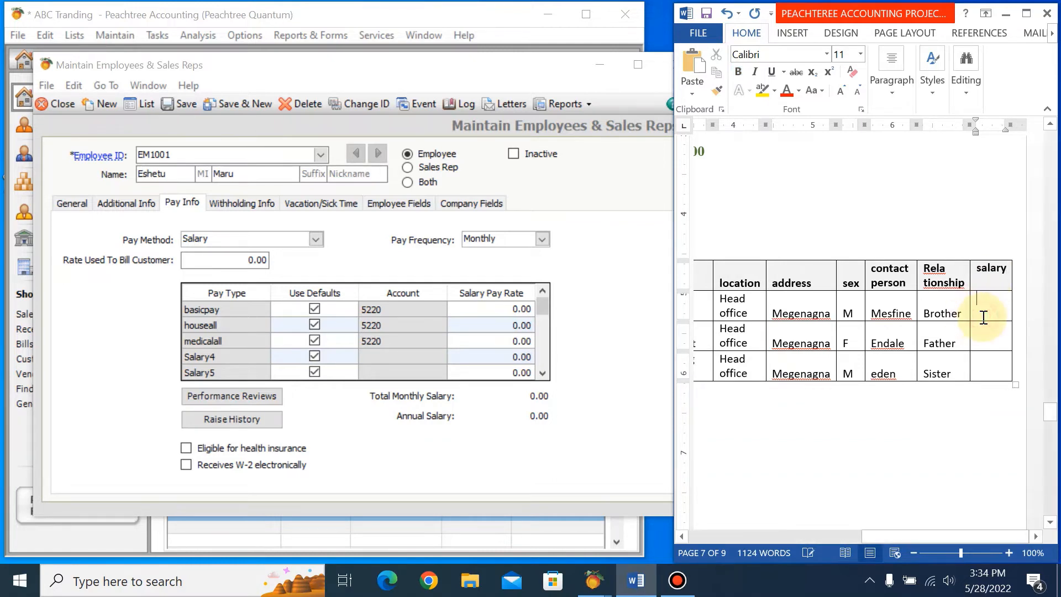
text(230000)
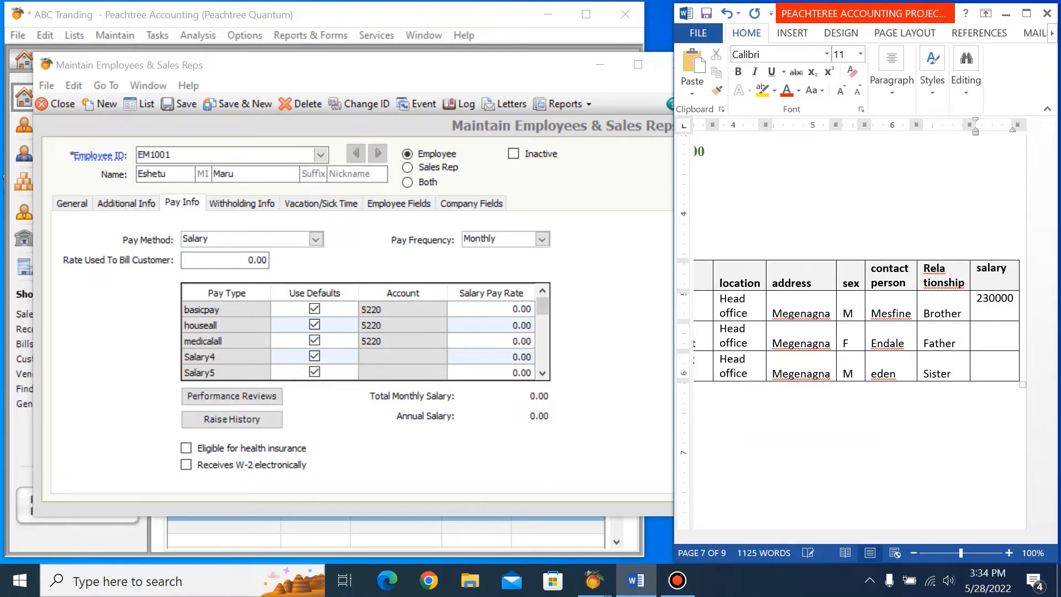
key(BackSpace)
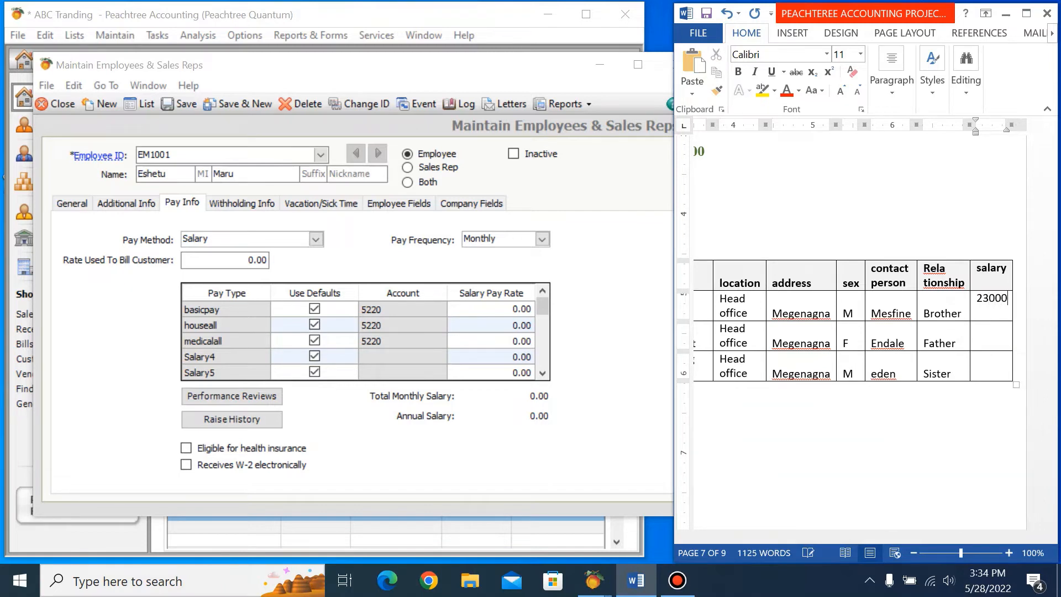
Enter salaries of 15000 for the second employee and 14000 for the third in the ledger table.
click(992, 338)
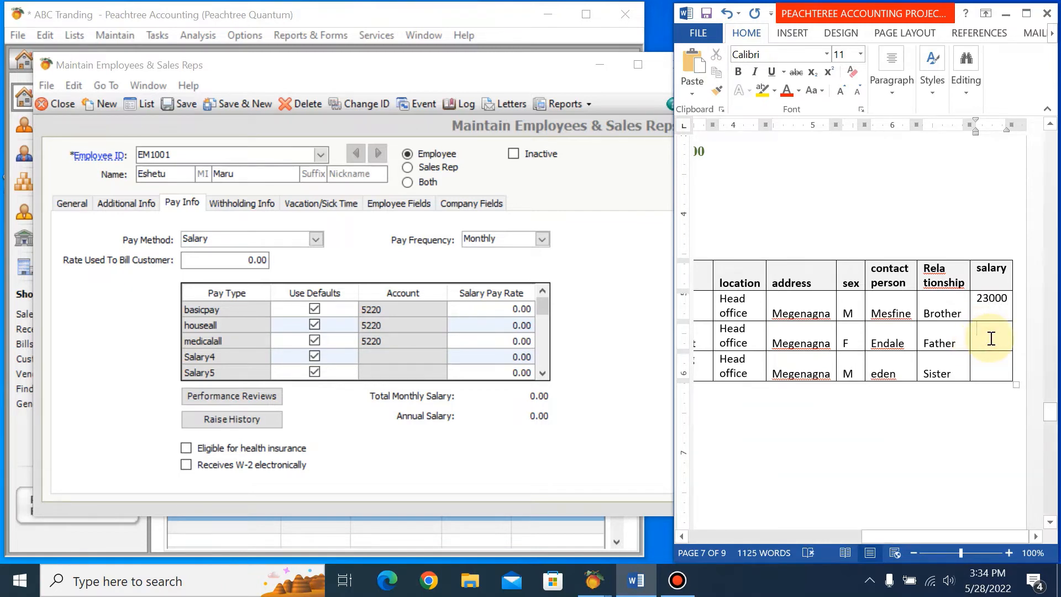
text(15000)
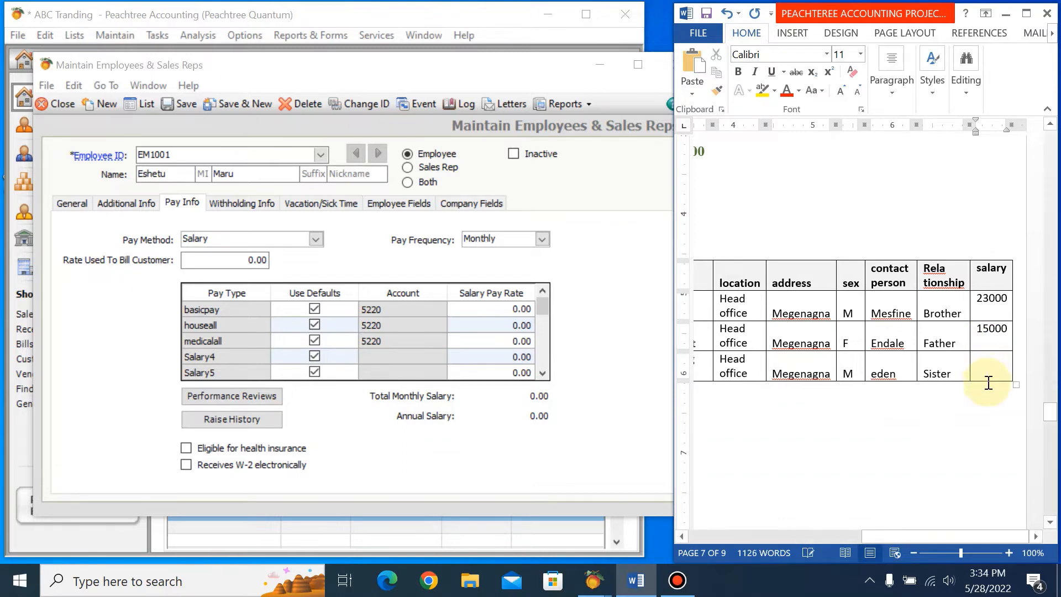
click(974, 444)
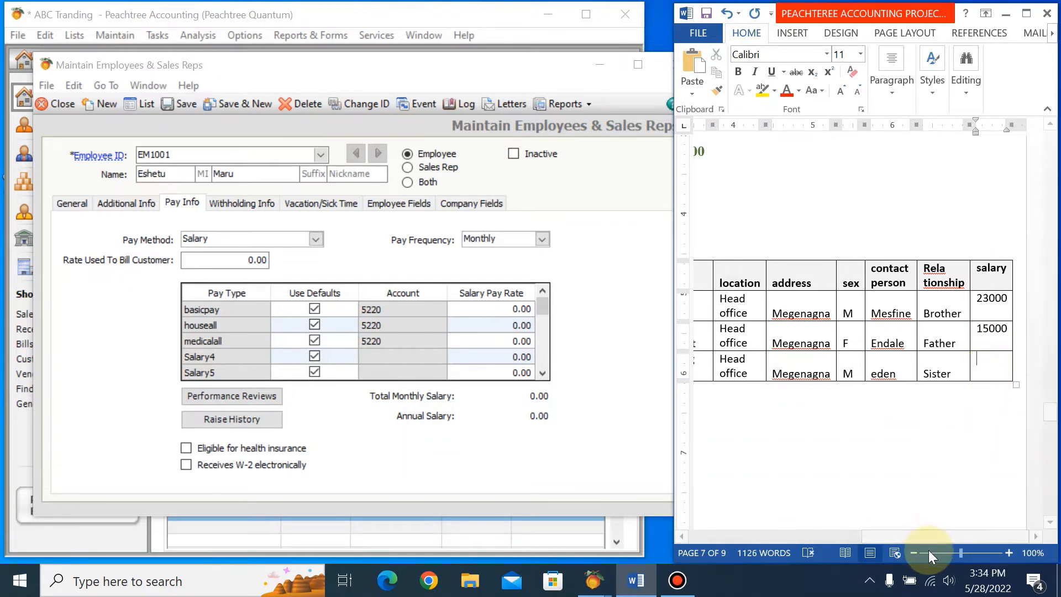
drag(920, 536, 960, 529)
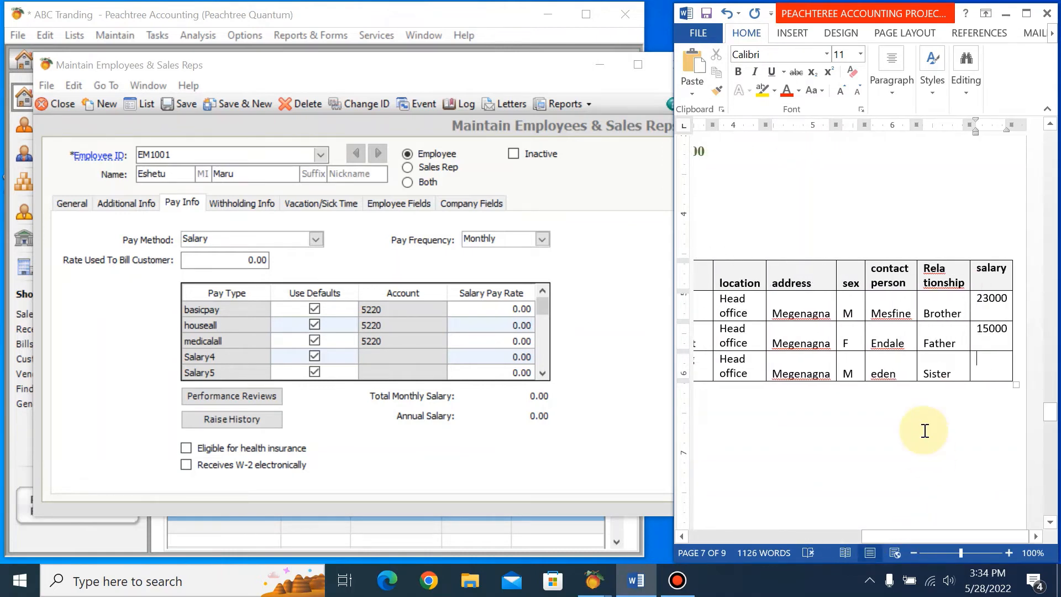
text(18)
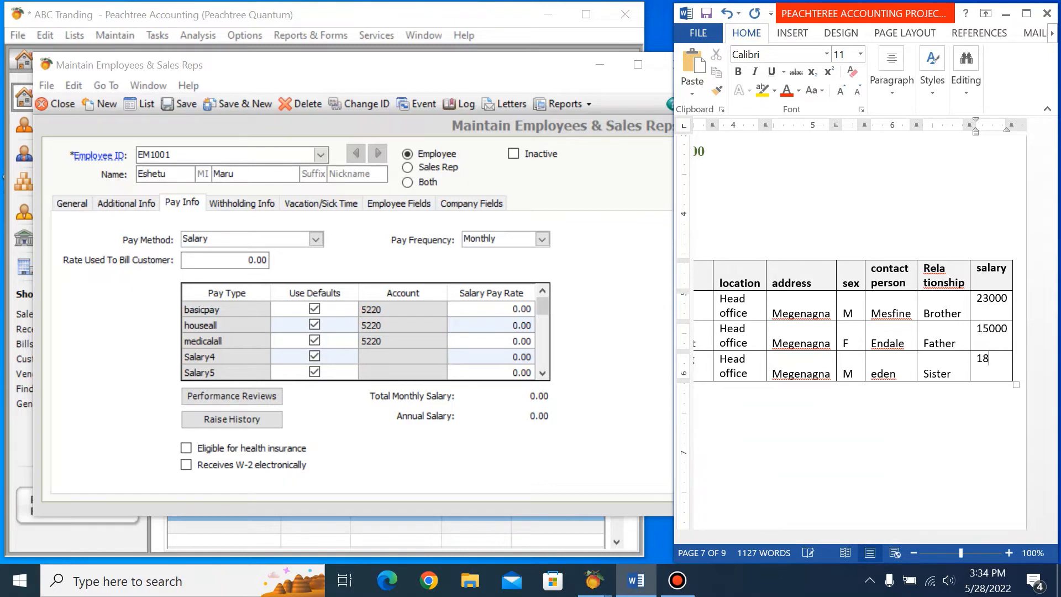
key(BackSpace)
Set the first employee's salary pay rates to 23000 for basicpay, 2000 for houseall and 5000 for medicalall, and save to a new record.
click(513, 309)
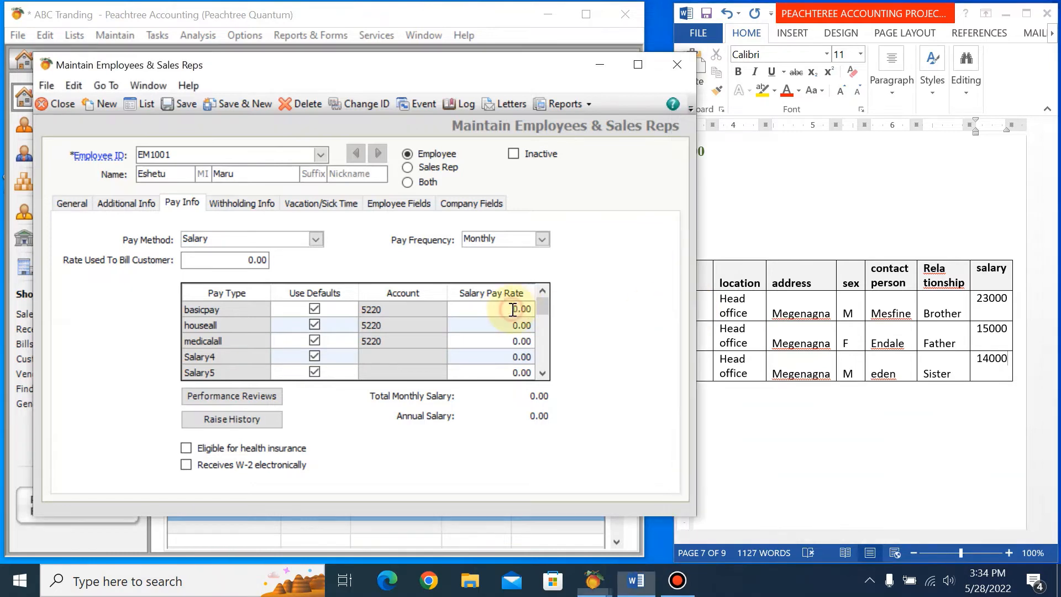
text(23)
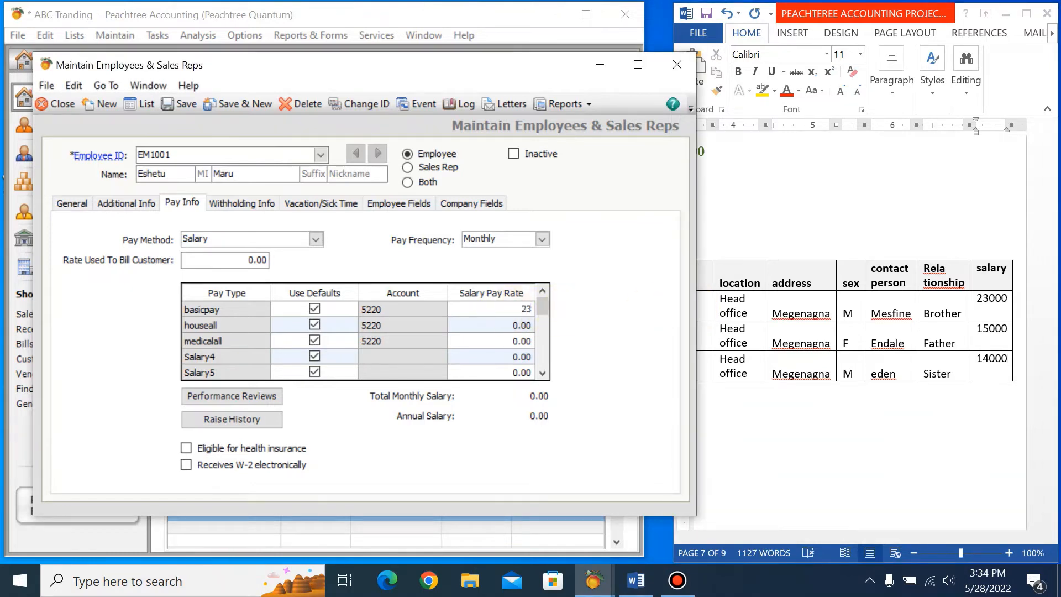
text(000)
click(509, 326)
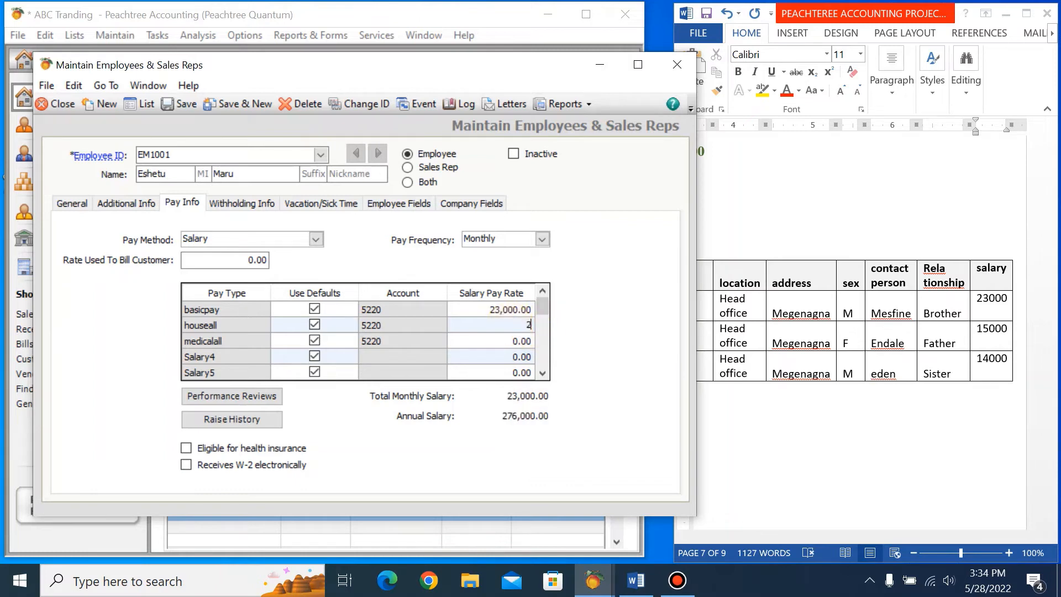
text(2000)
key(Tab)
click(519, 343)
text(5000)
key(Tab)
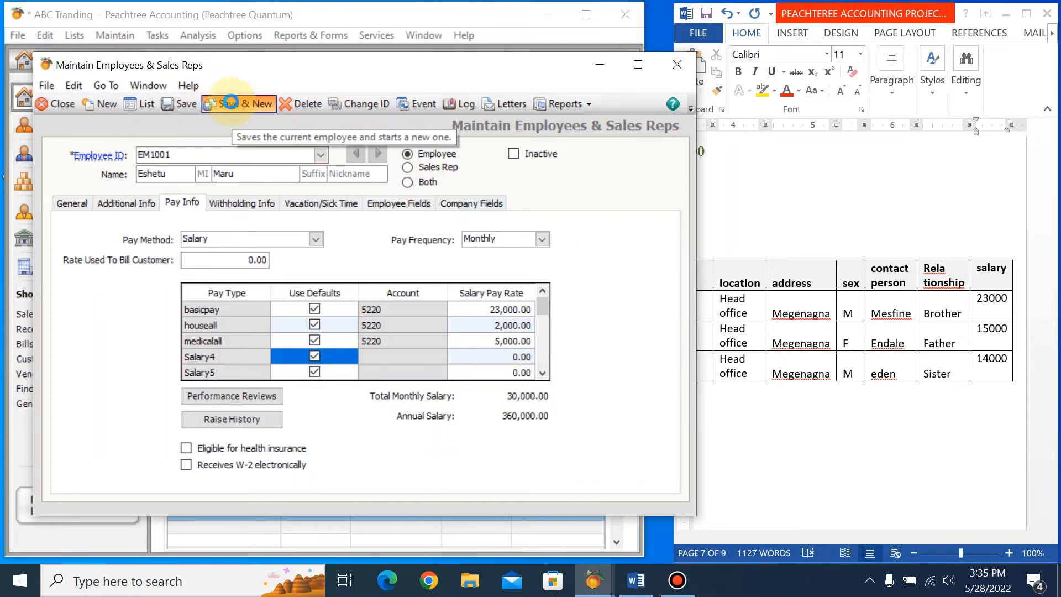
click(231, 102)
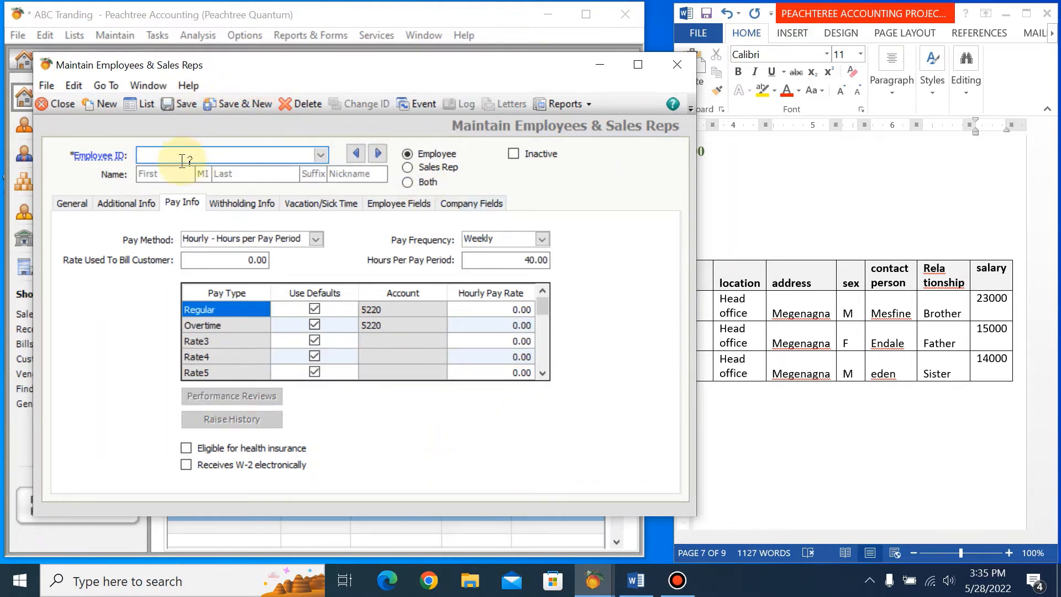
Enter the second employee's code from the Word ledger as the employee ID of the new record.
click(907, 489)
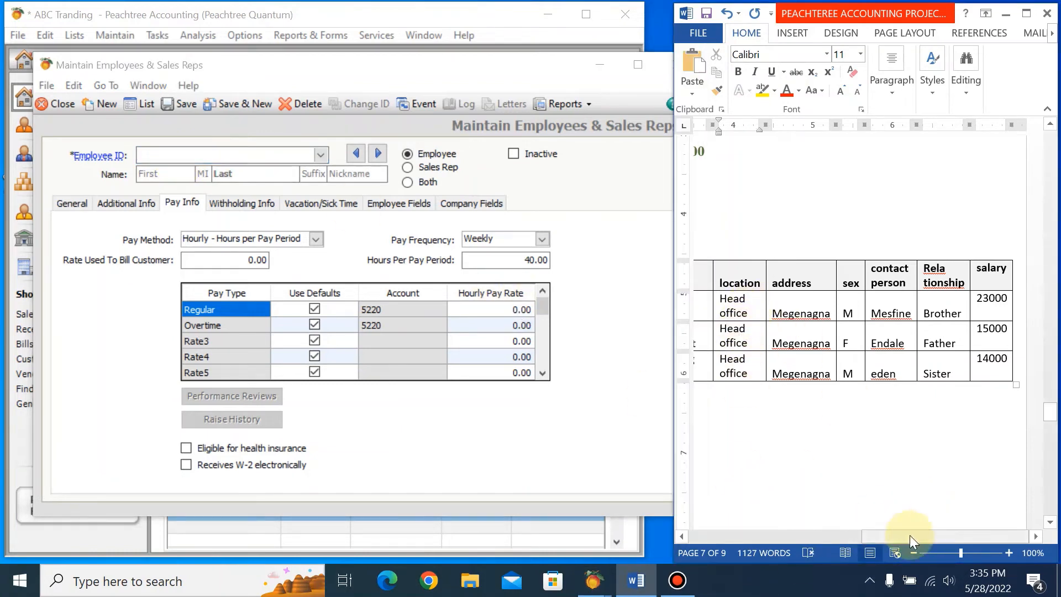
drag(909, 535, 724, 534)
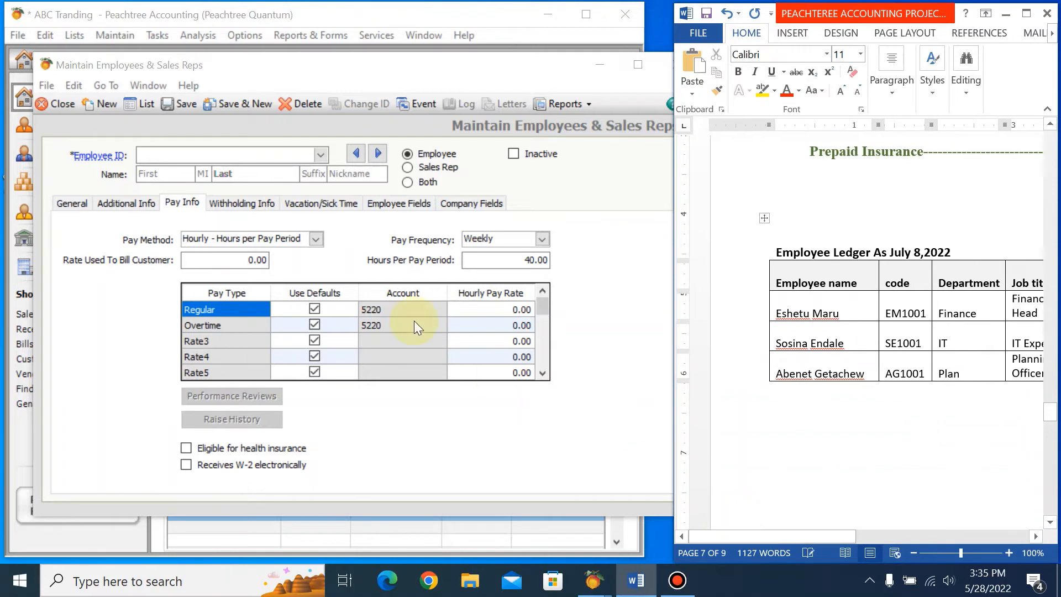
click(175, 155)
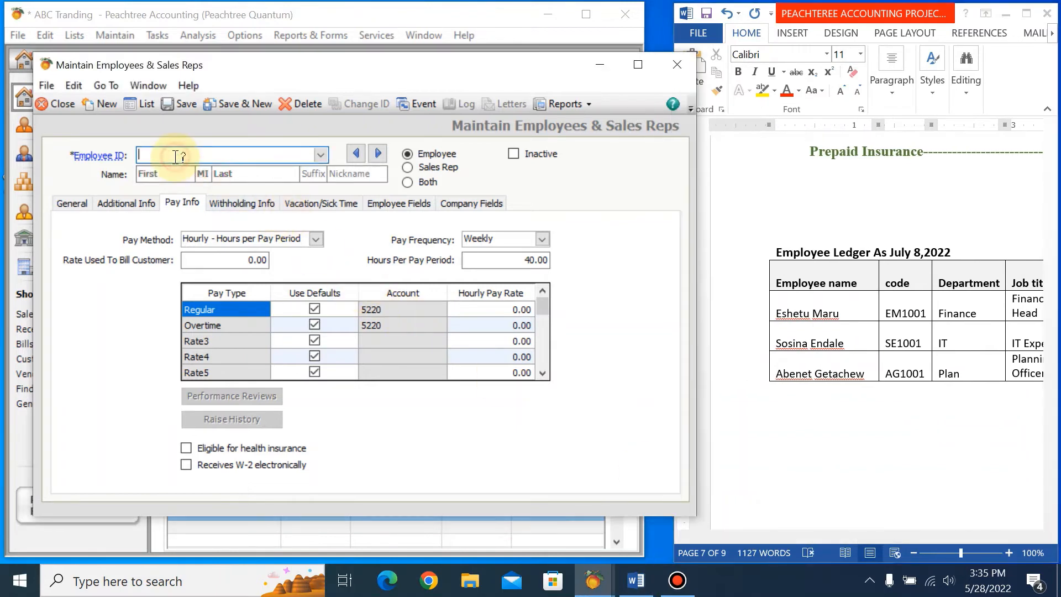
text(s)
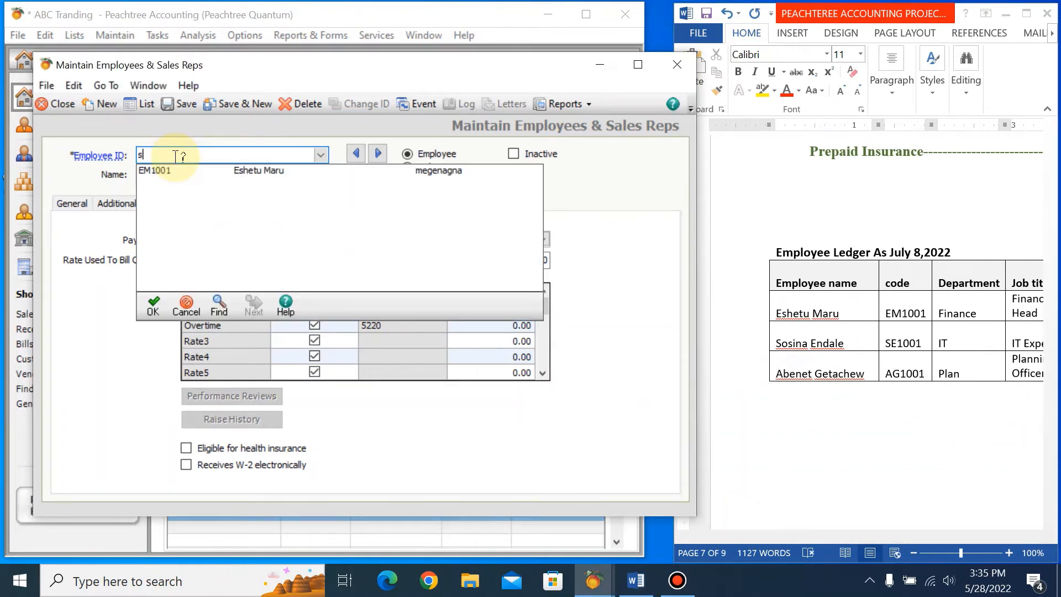
text(e)
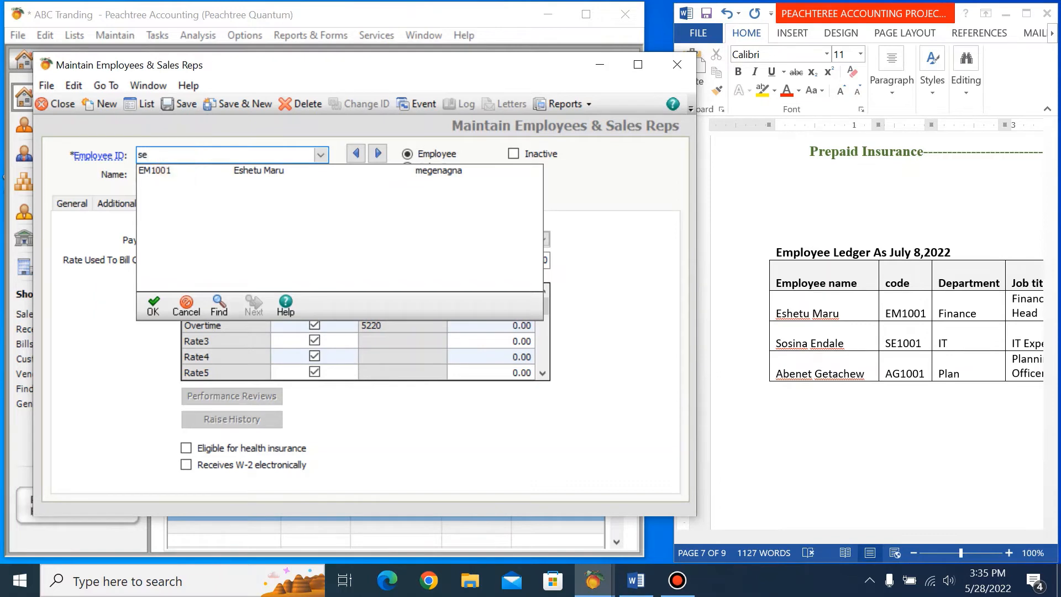
key(BackSpace)
key(BackSpace)
text(SE10)
key(Tab)
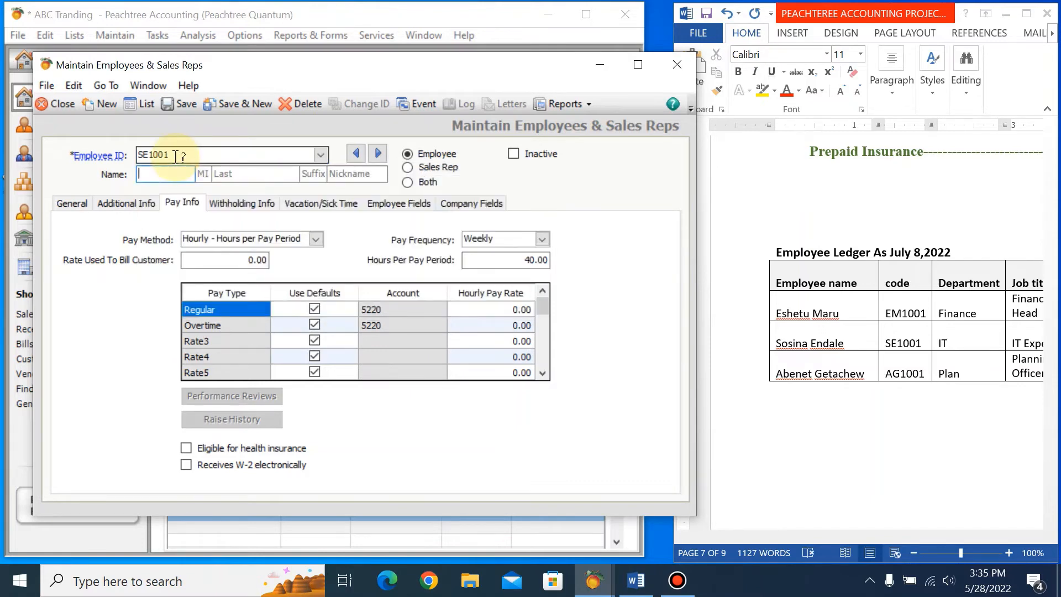
Fill in the second employee's first and last name.
text(sosina)
key(Tab)
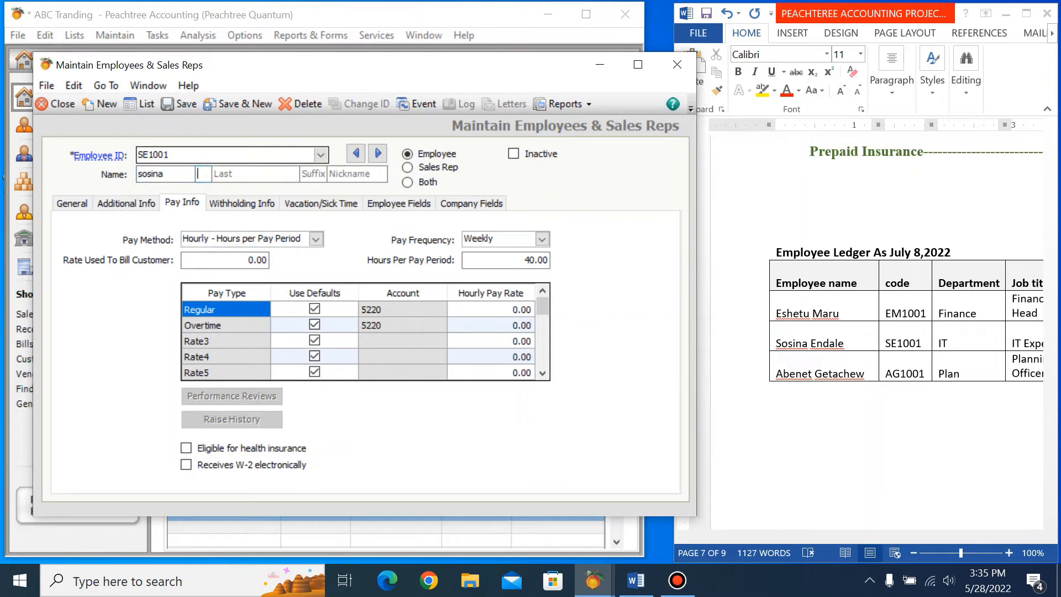
key(Tab)
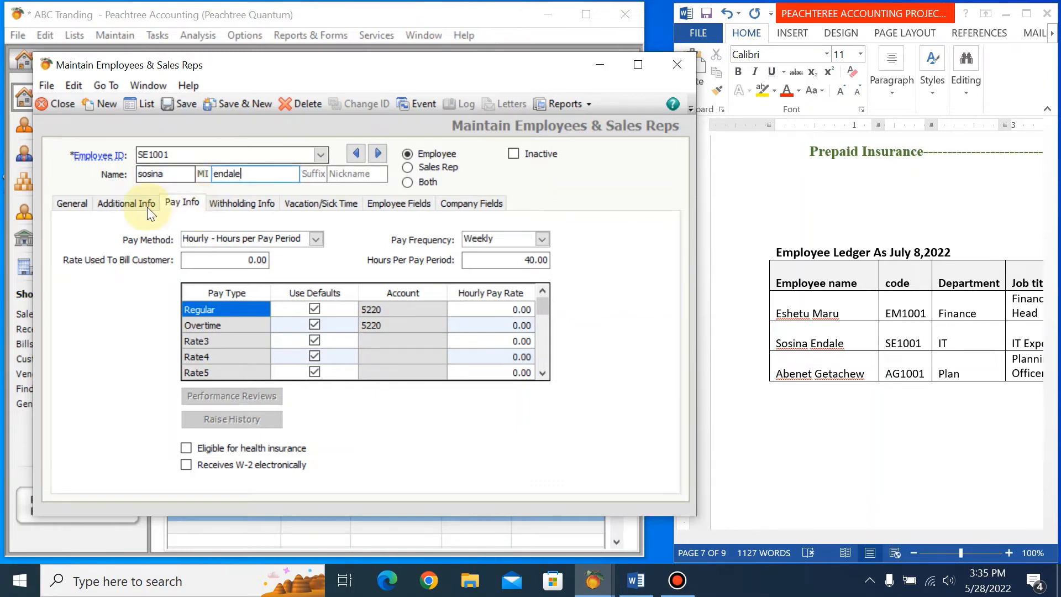
Enter the second employee's address from the ledger in the general details.
click(69, 203)
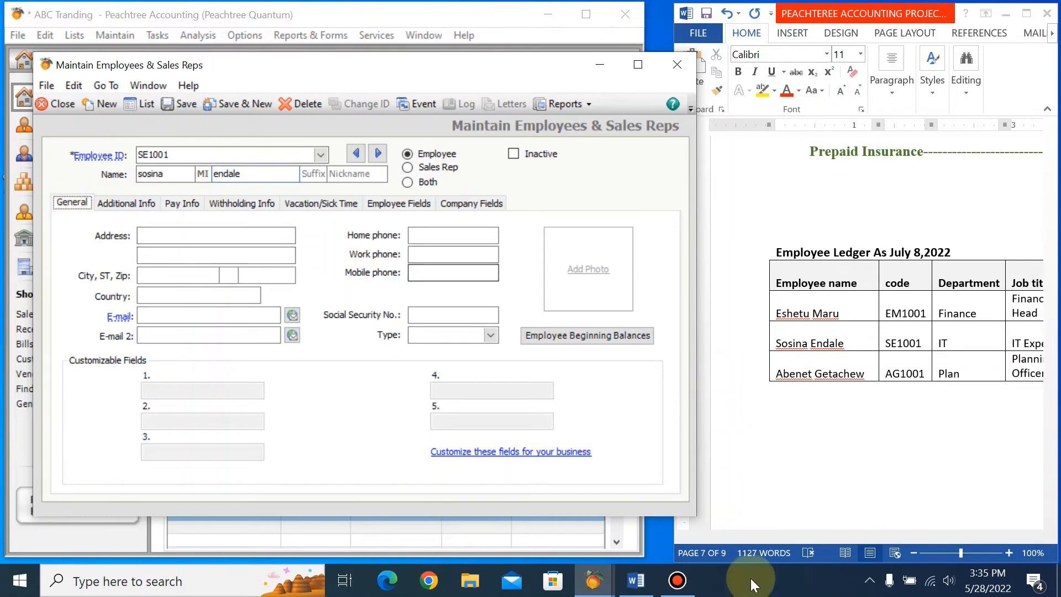
click(893, 486)
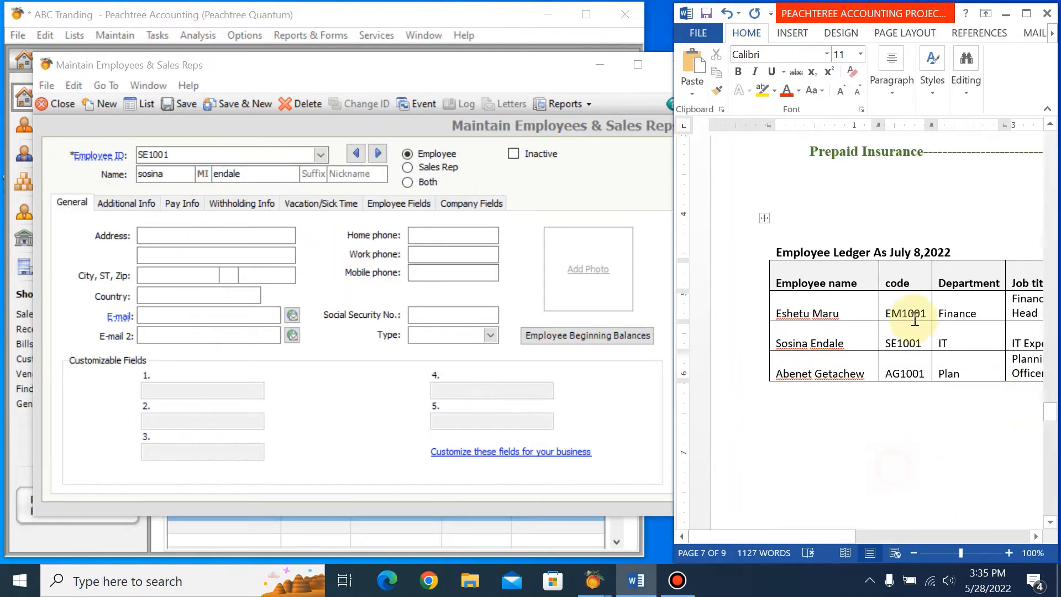
drag(837, 539, 973, 532)
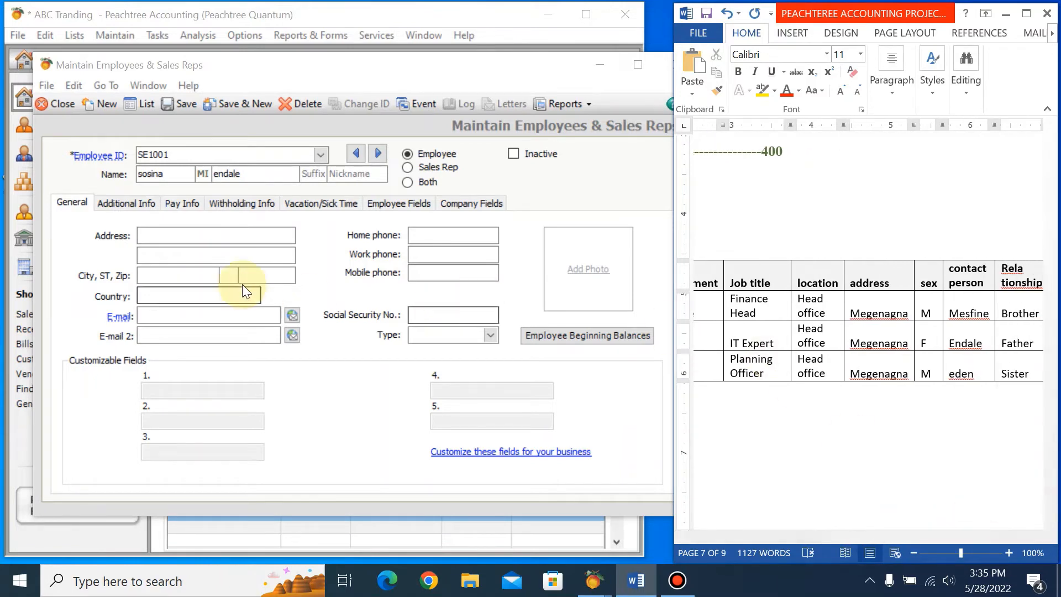
click(197, 234)
text(me)
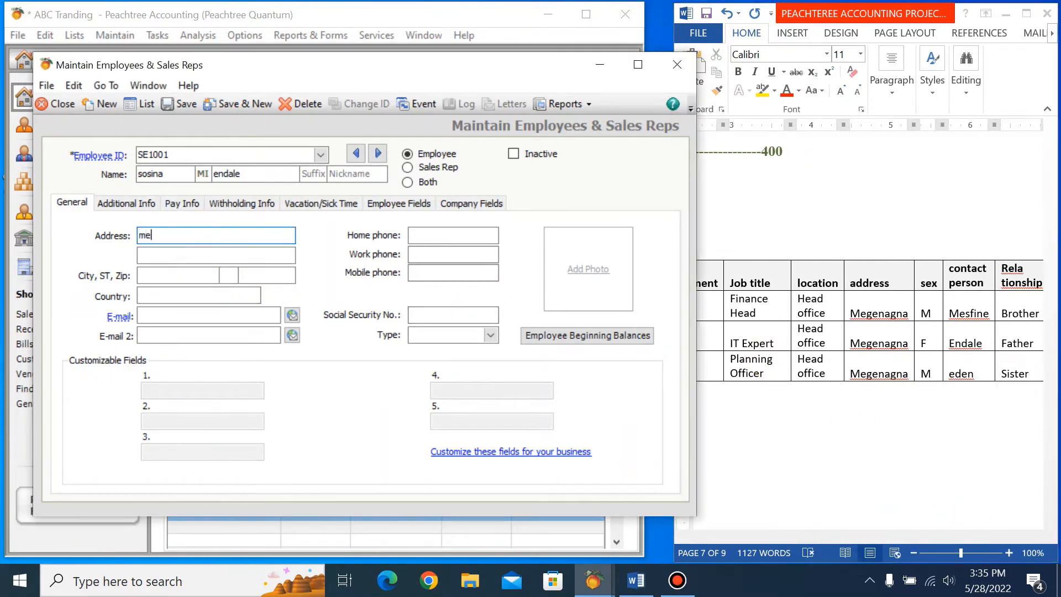
text(gena)
text(gna)
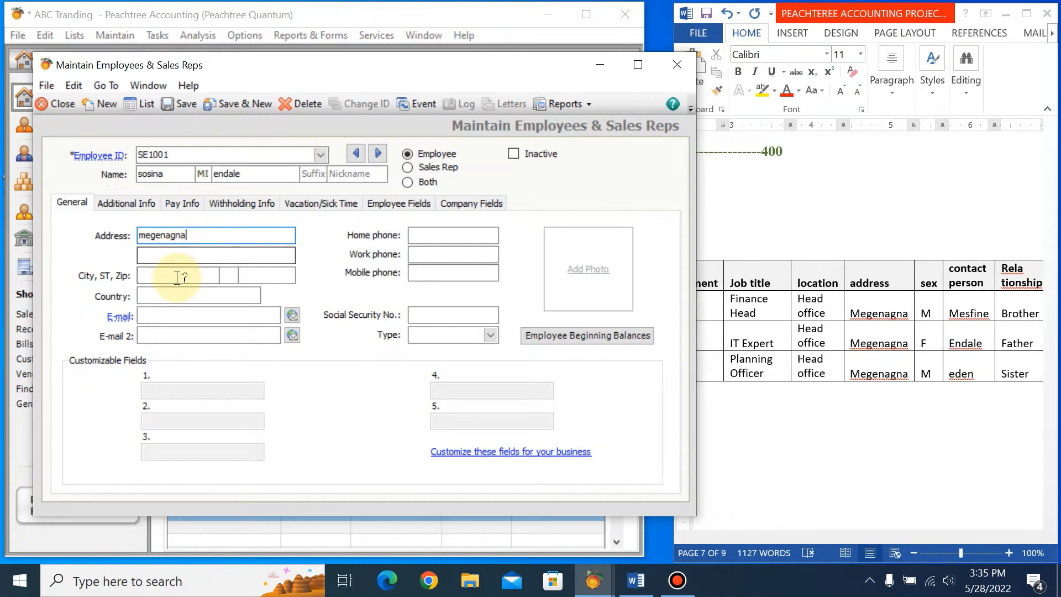
Set the second employee's city to addis ababa and the country to ET.
click(173, 275)
text(addis ababa)
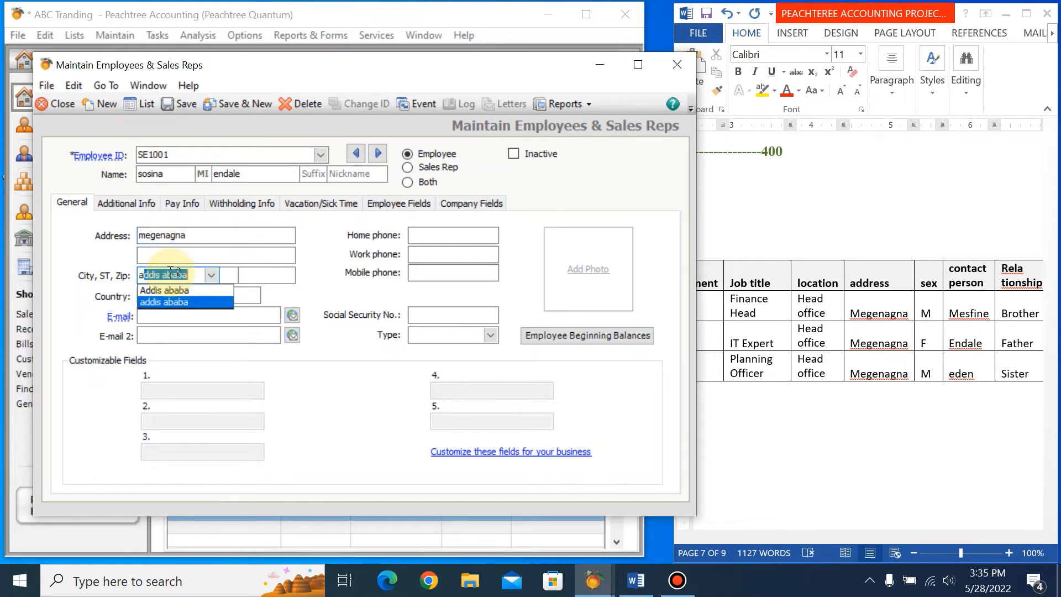
click(174, 302)
click(174, 302)
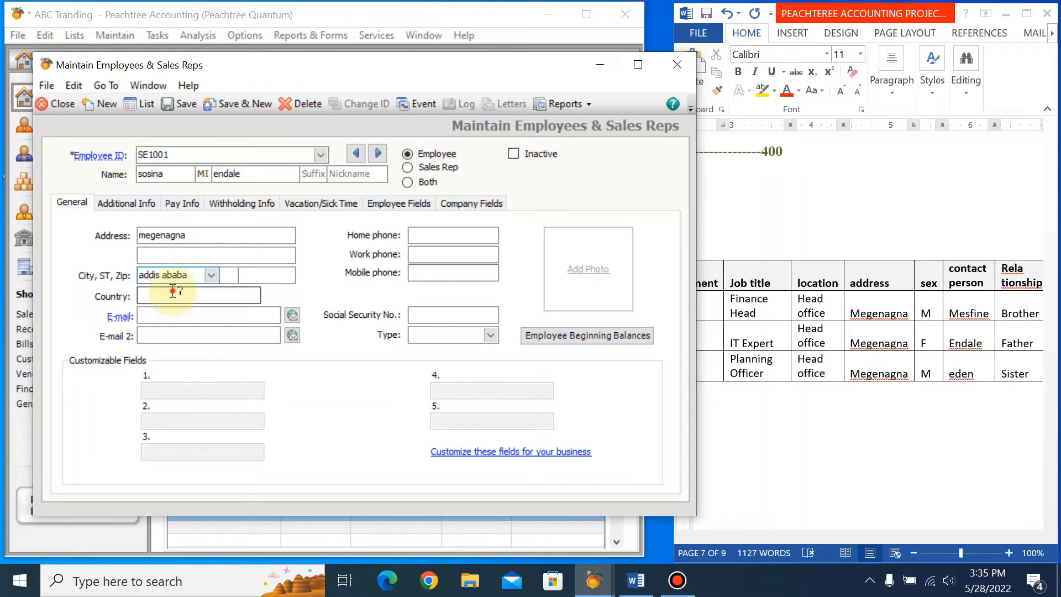
text(ethiopia)
click(159, 310)
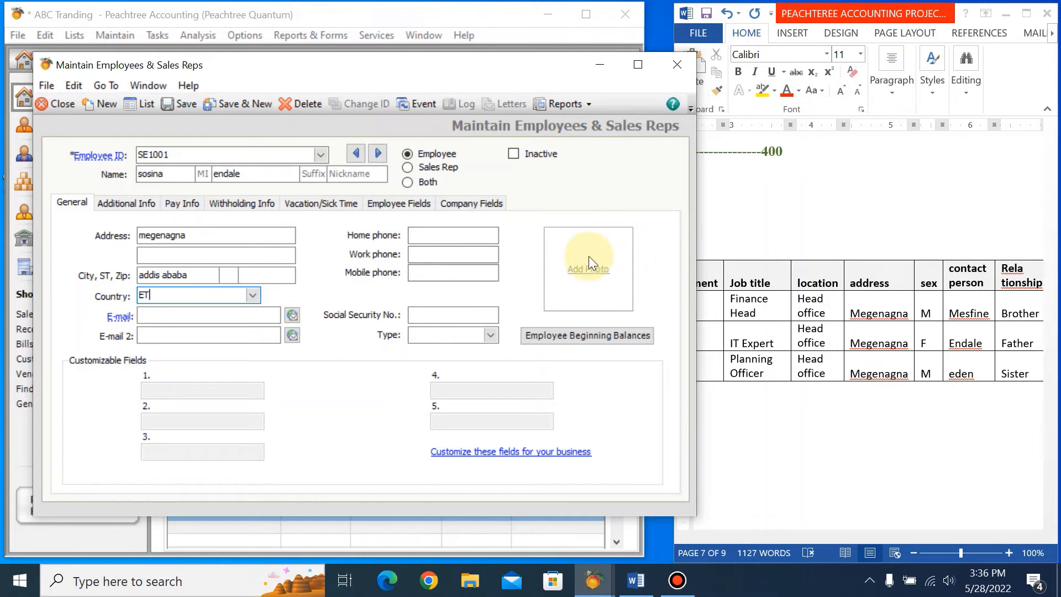
Enter the second employee's emergency contact name from the ledger with the relationship father in the additional details.
click(134, 209)
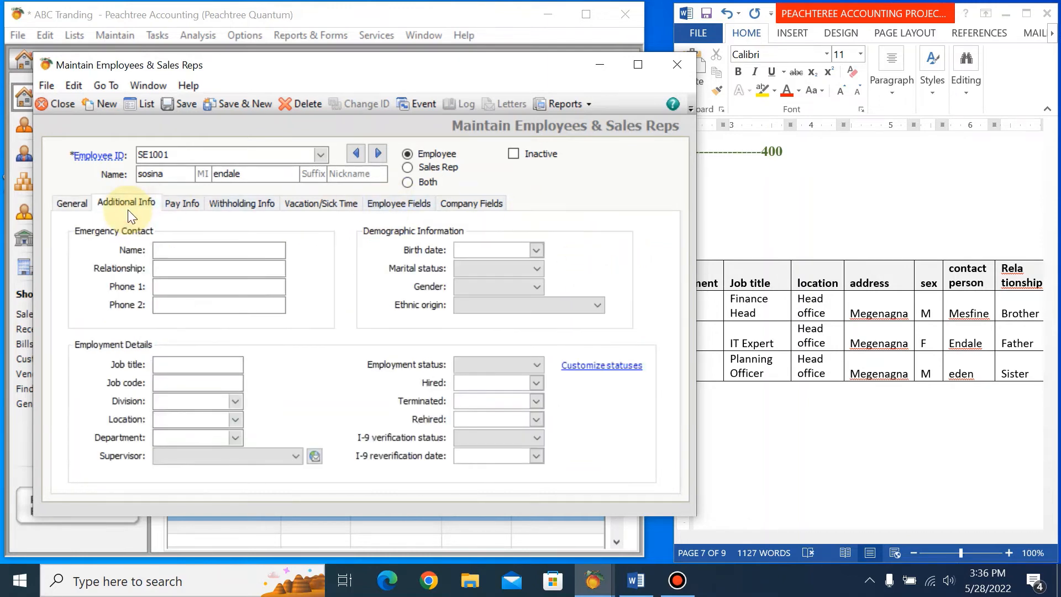
click(169, 250)
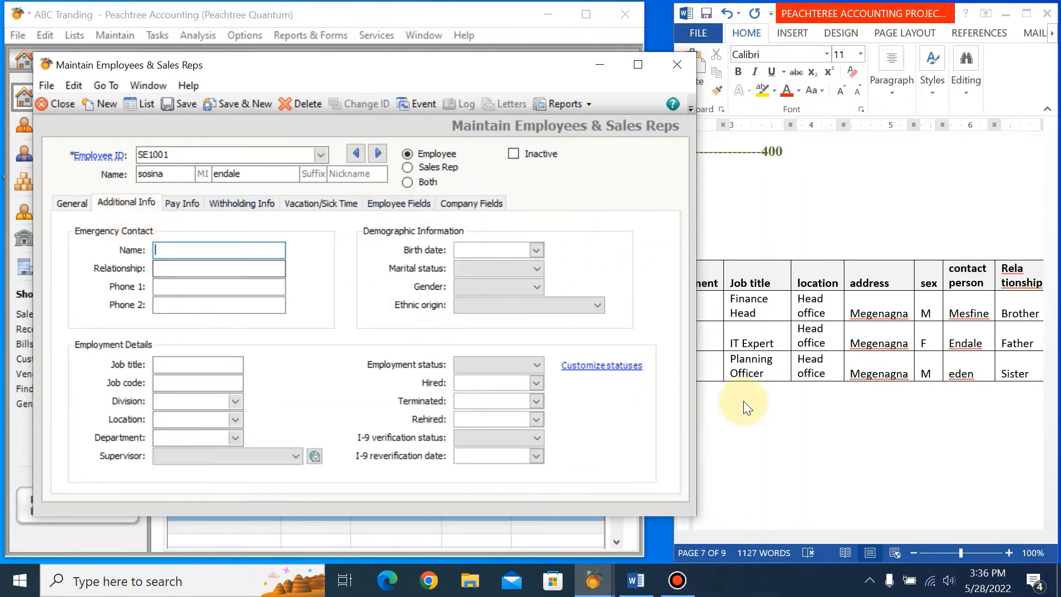
text(endale)
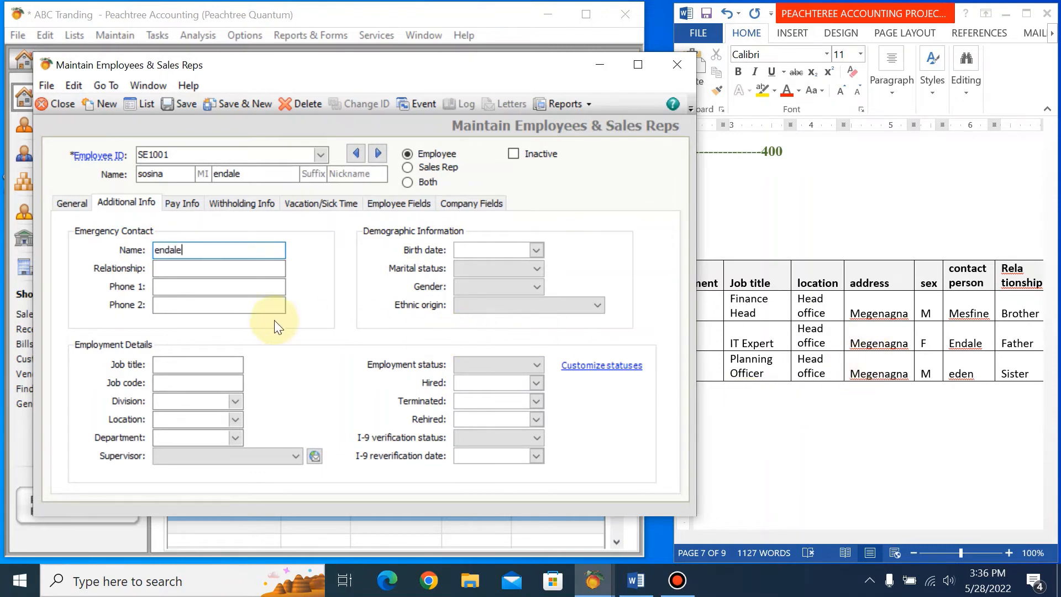
click(237, 269)
text(fa)
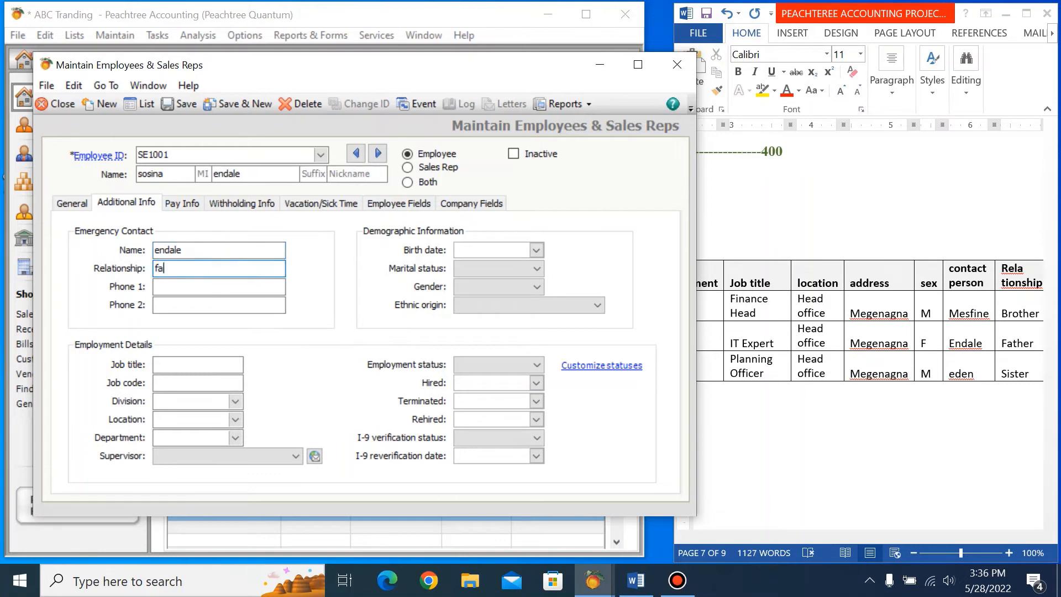
text(ther)
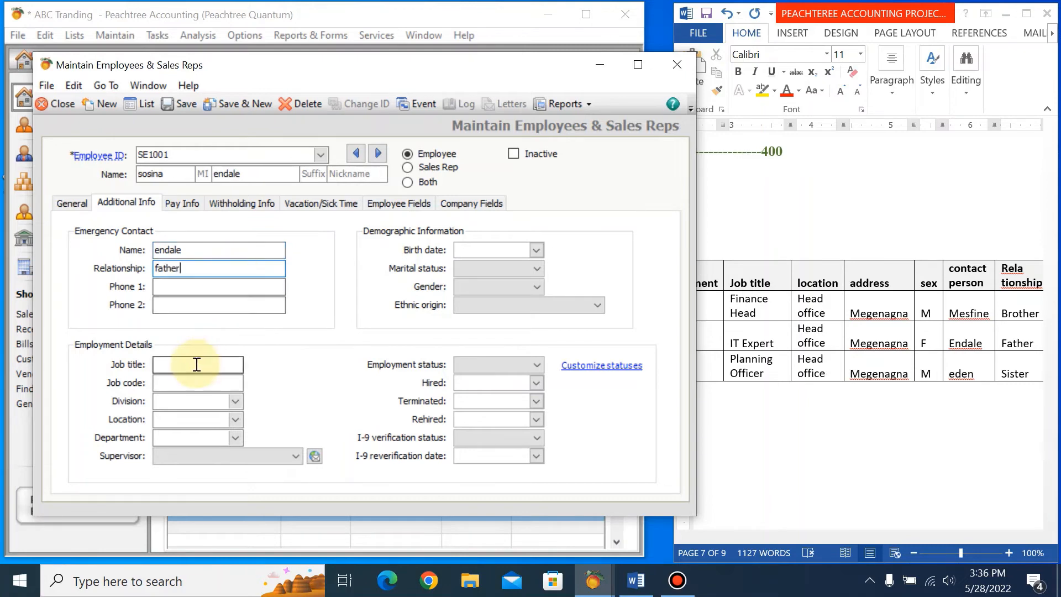
Set the second employee's job title to IT Expert in the employment details.
click(197, 364)
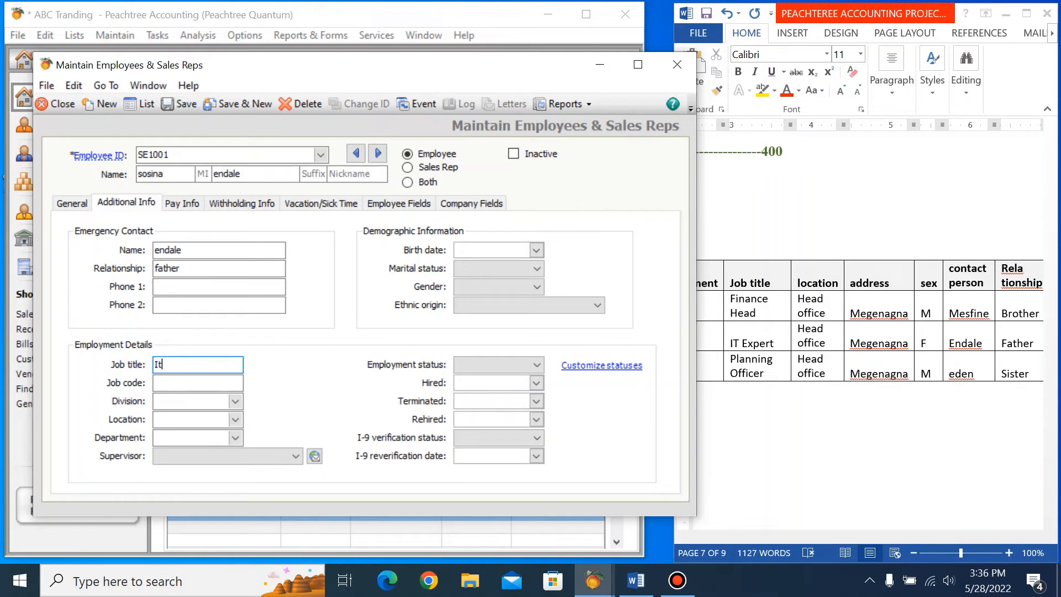
text(IT Expew)
key(BackSpace)
key(BackSpace)
key(BackSpace)
text(rt)
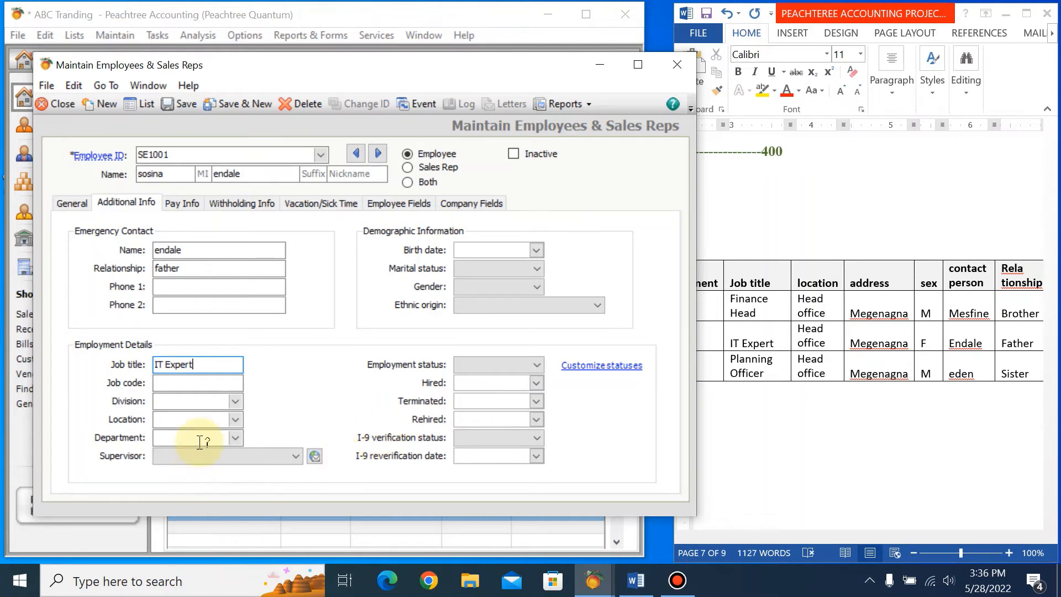
Set the second employee's location to head office and, following the ledger, the department to IT.
click(227, 418)
text(head office)
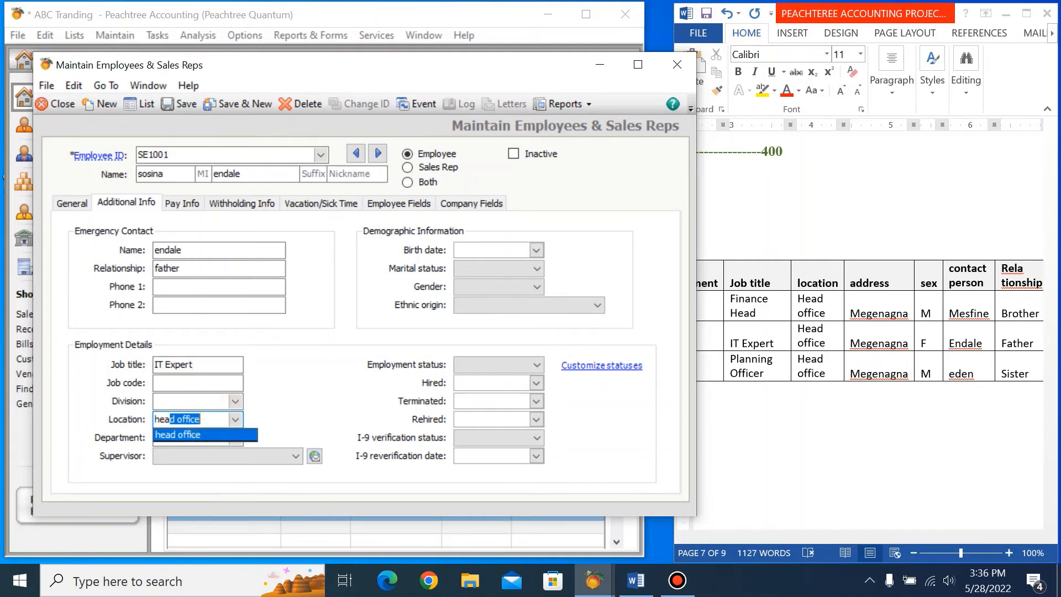
click(198, 435)
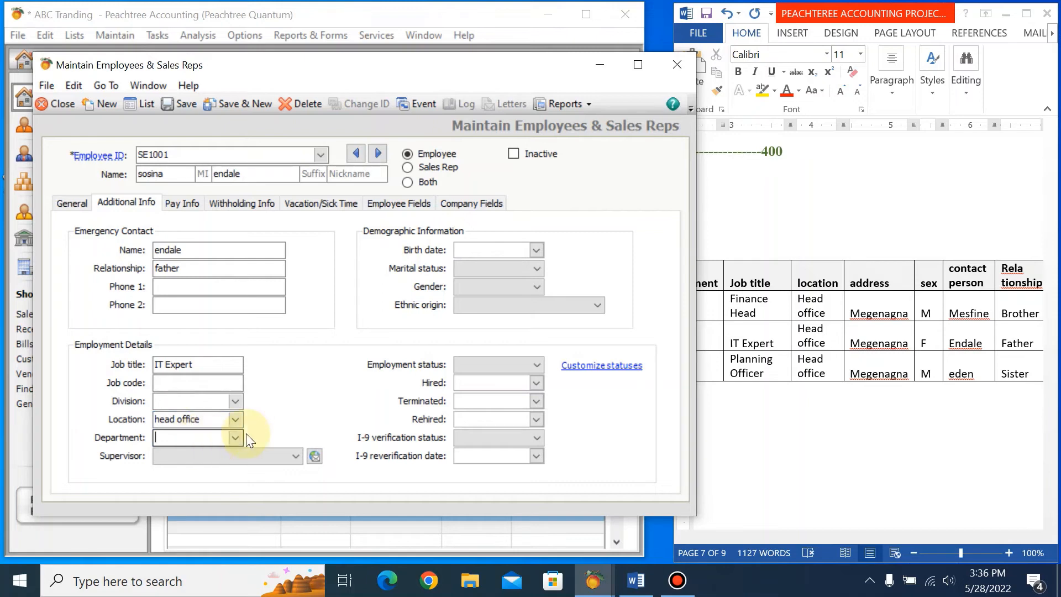
click(714, 352)
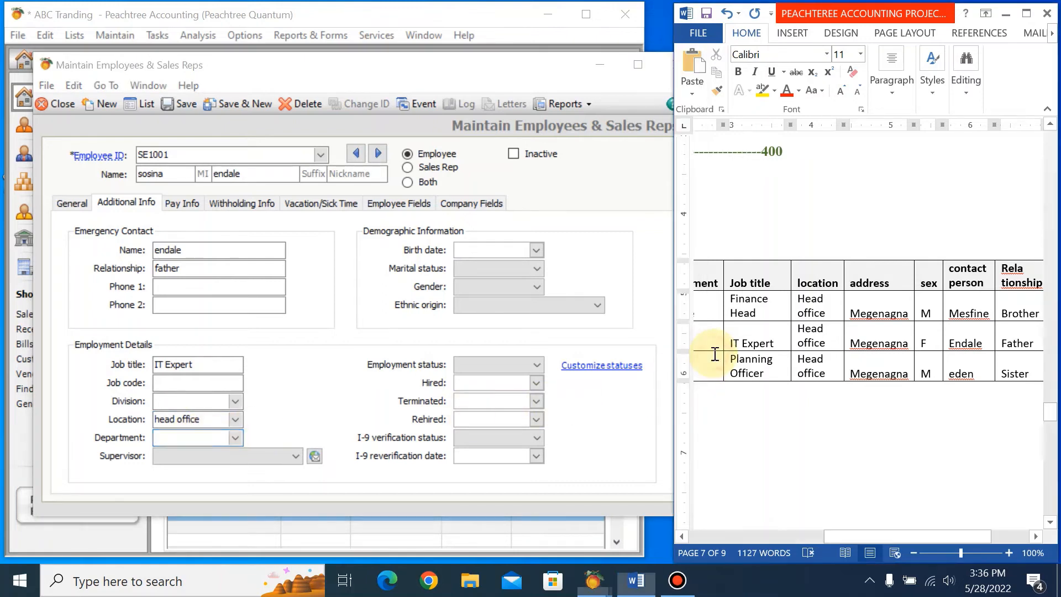
drag(860, 537, 804, 539)
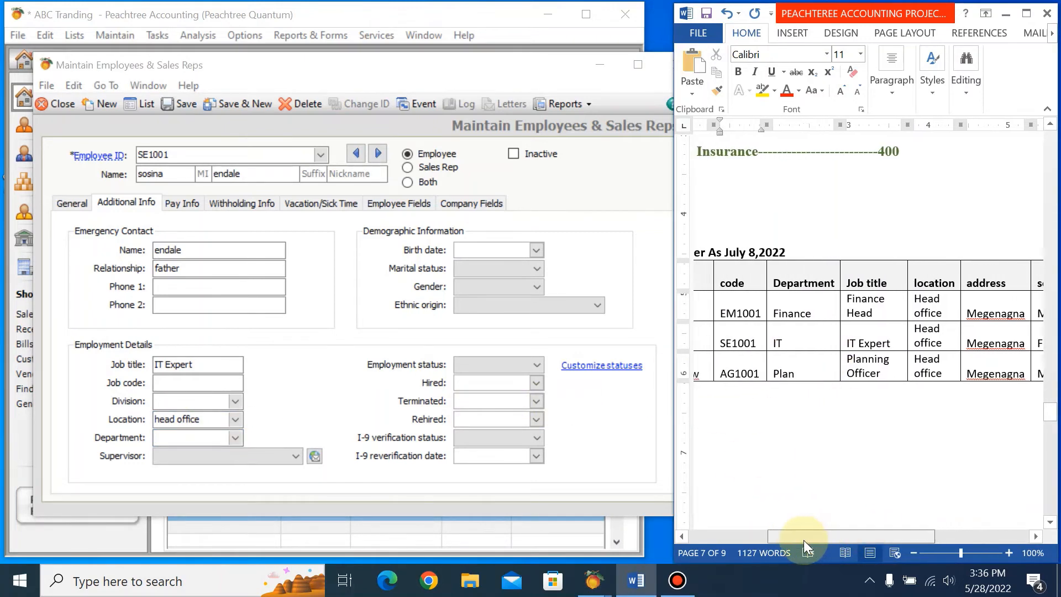
click(178, 449)
click(178, 441)
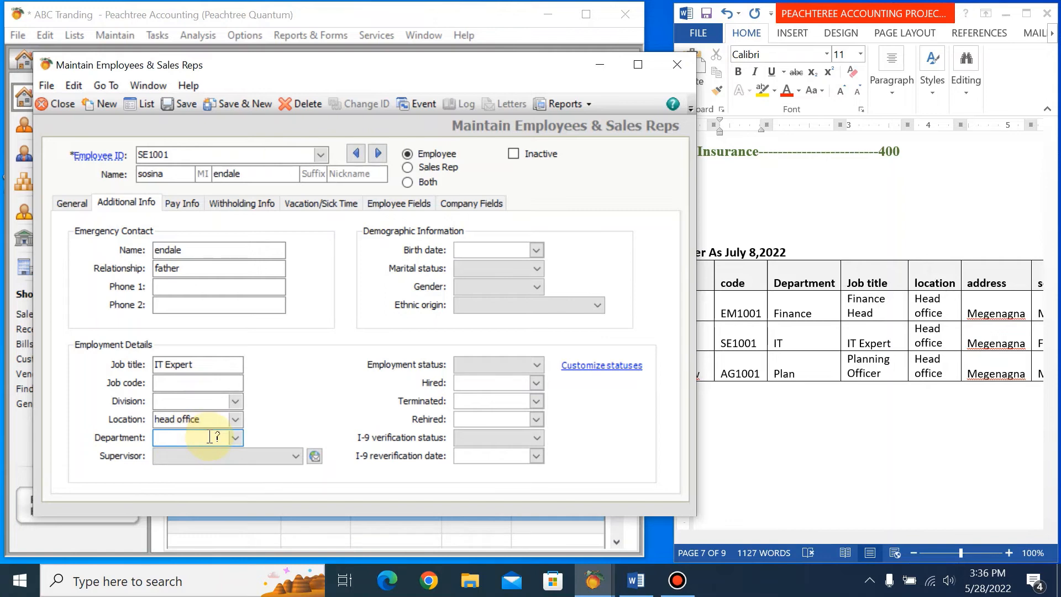
text(IT)
key(Tab)
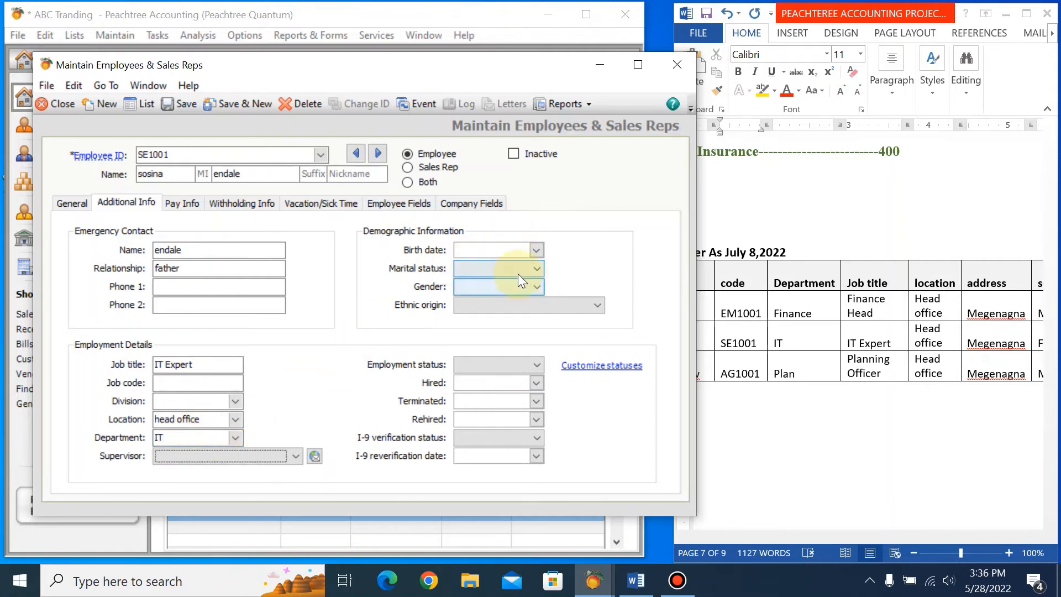
Set the second employee's gender to Female and the employment status to Current Employee.
click(537, 286)
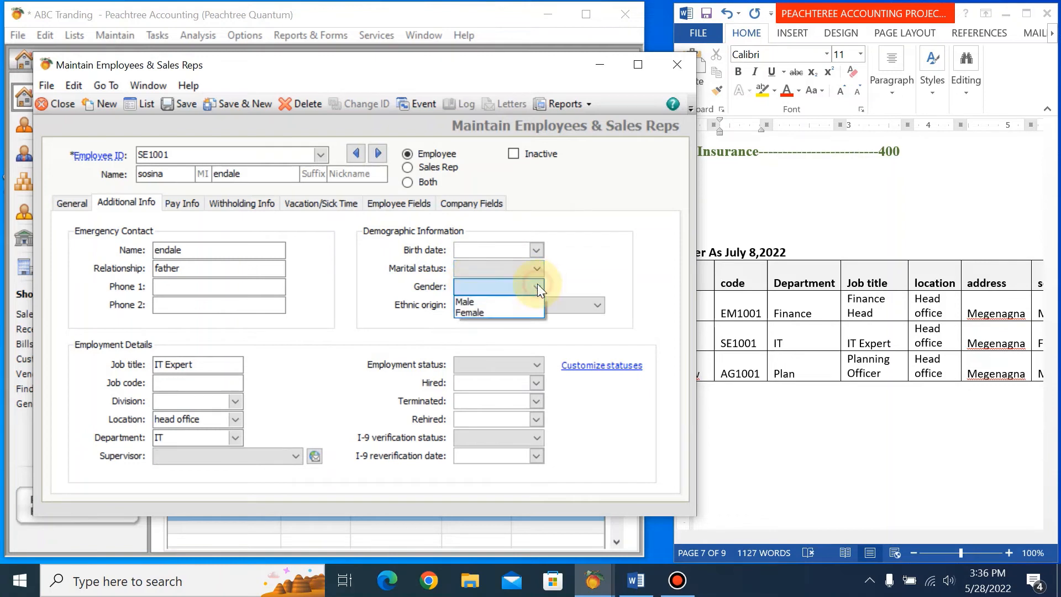
click(498, 313)
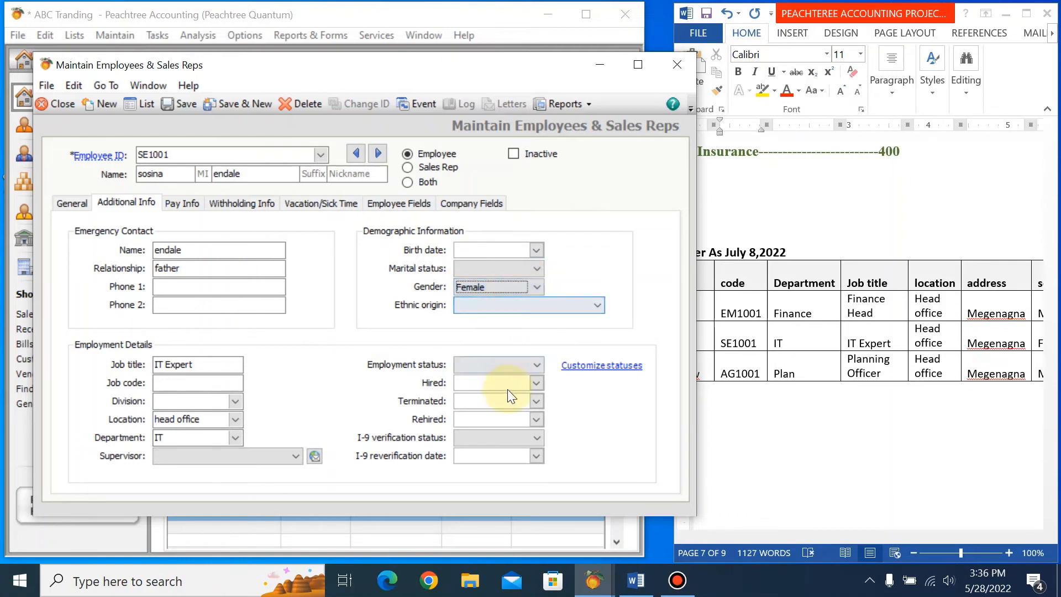
click(537, 365)
click(489, 374)
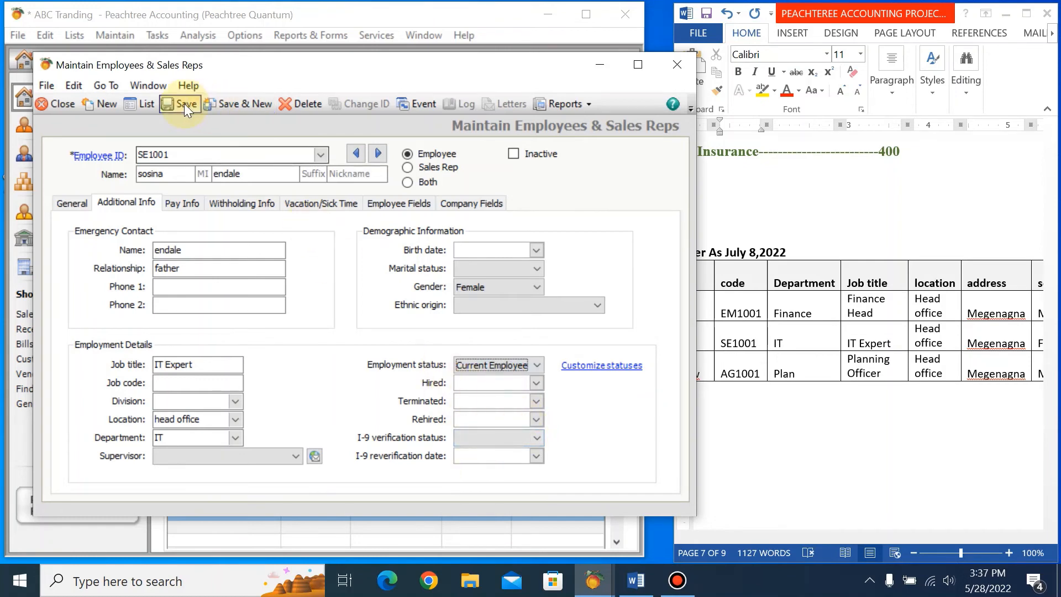
Save the second employee's record and start a new one using the third ledger employee's code as the employee ID.
click(220, 103)
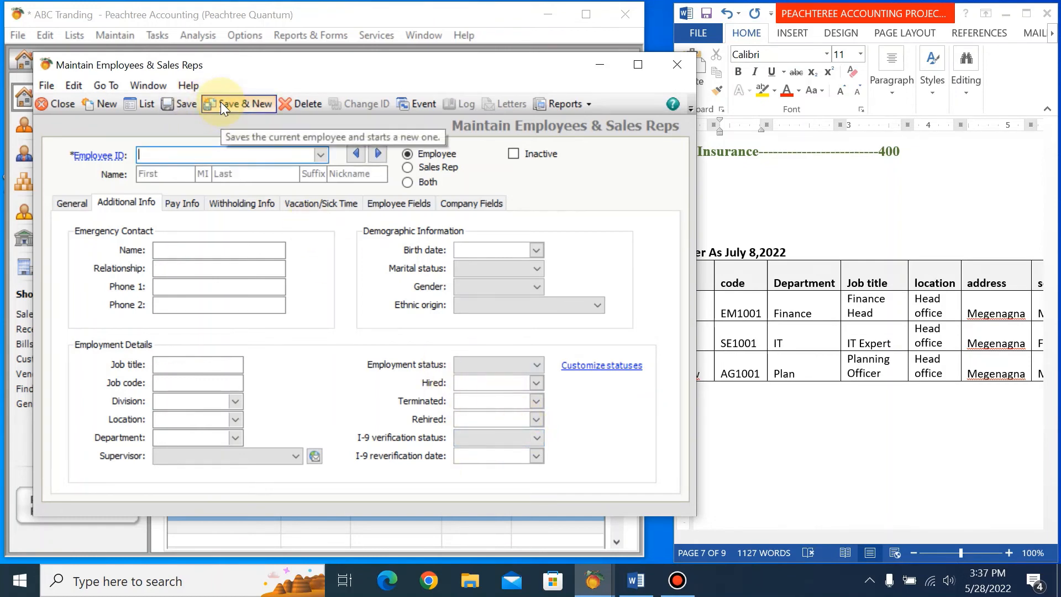
click(939, 547)
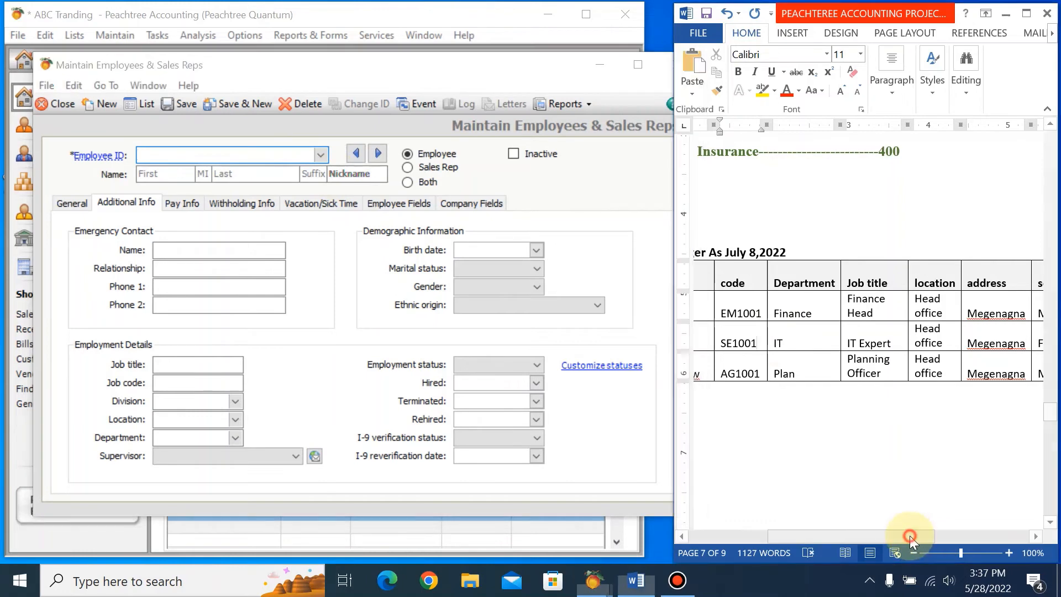
drag(781, 540, 701, 537)
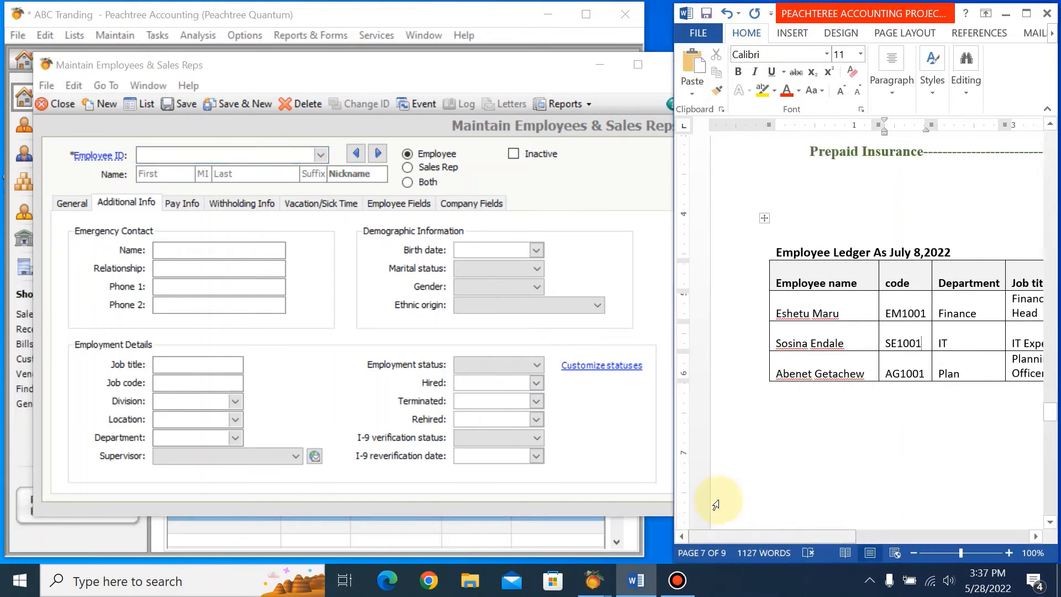
click(170, 161)
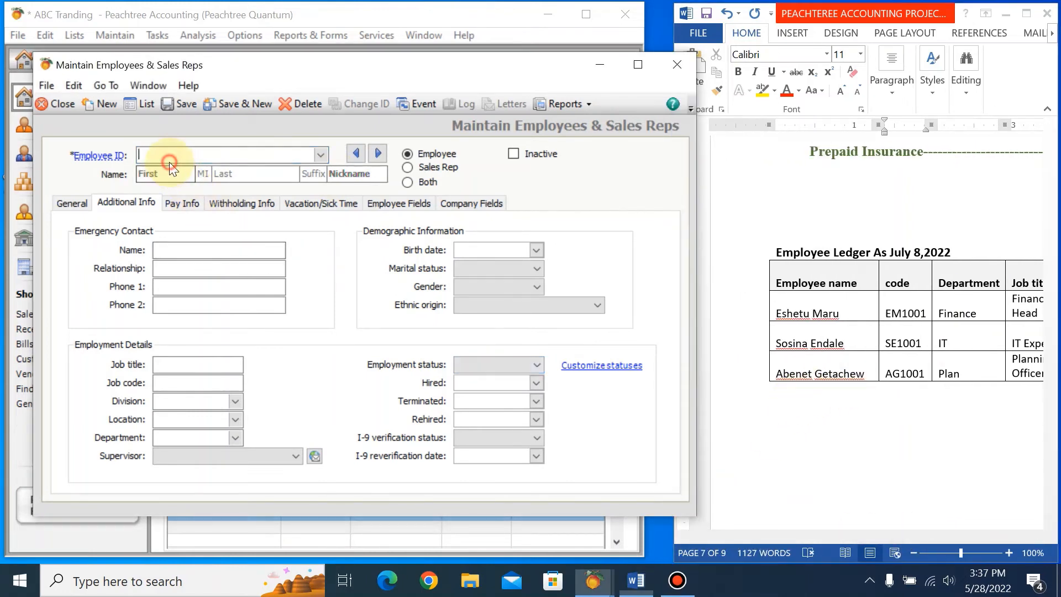
text(AG!)
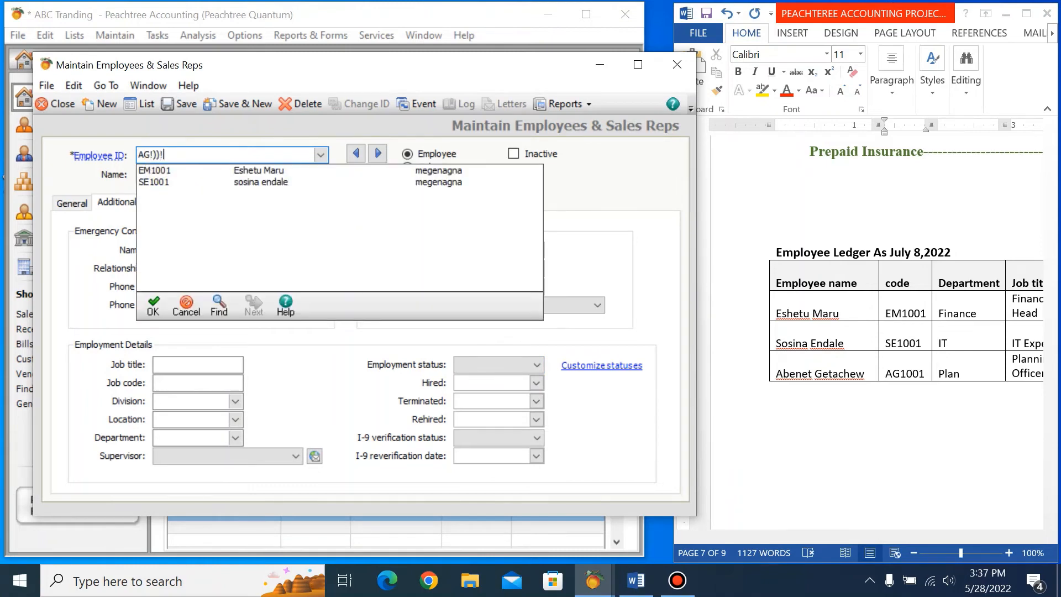
key(BackSpace)
text(1001`)
key(Tab)
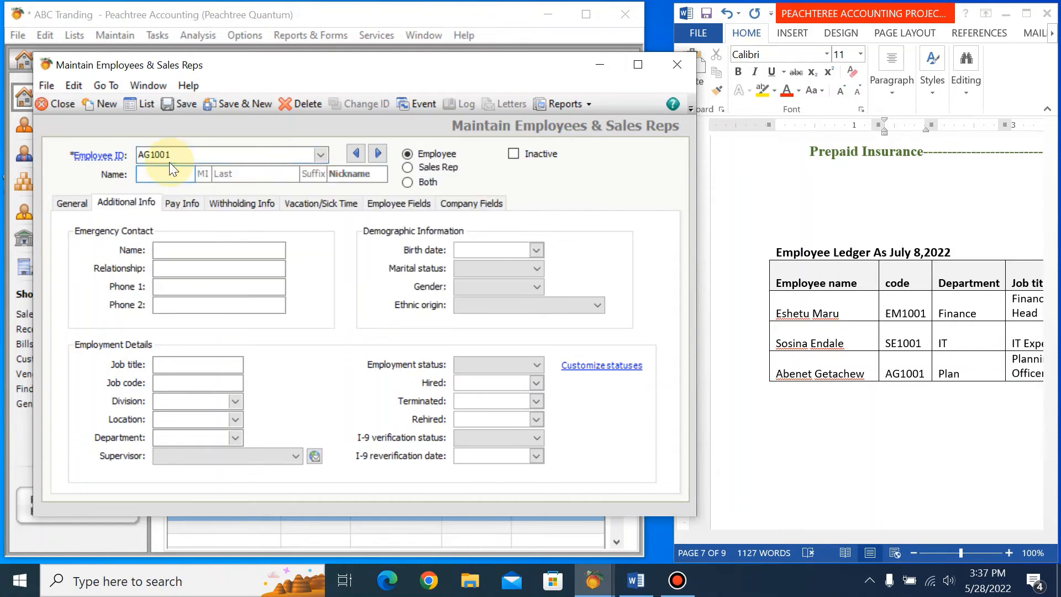
Enter the third employee's first and last names as given in the employee ledger.
text(Abenet)
key(Tab)
key(Tab)
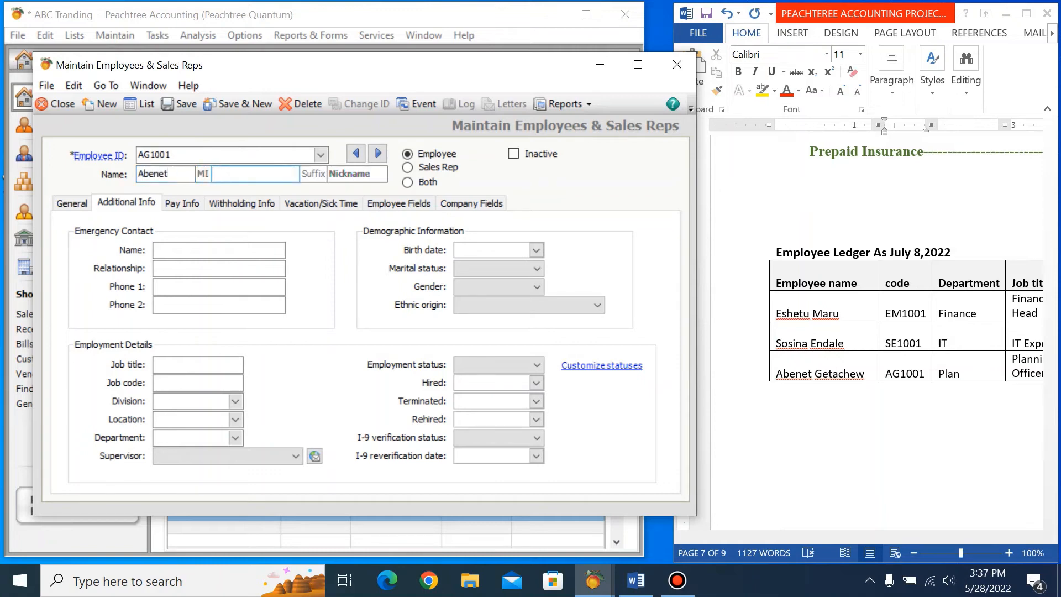
text(Getachew)
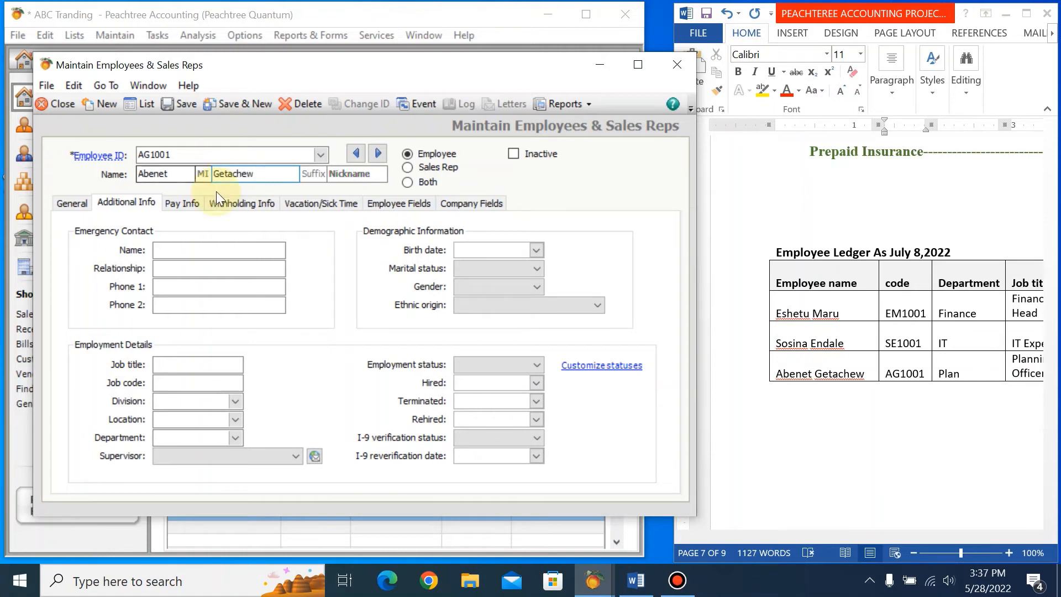
click(199, 251)
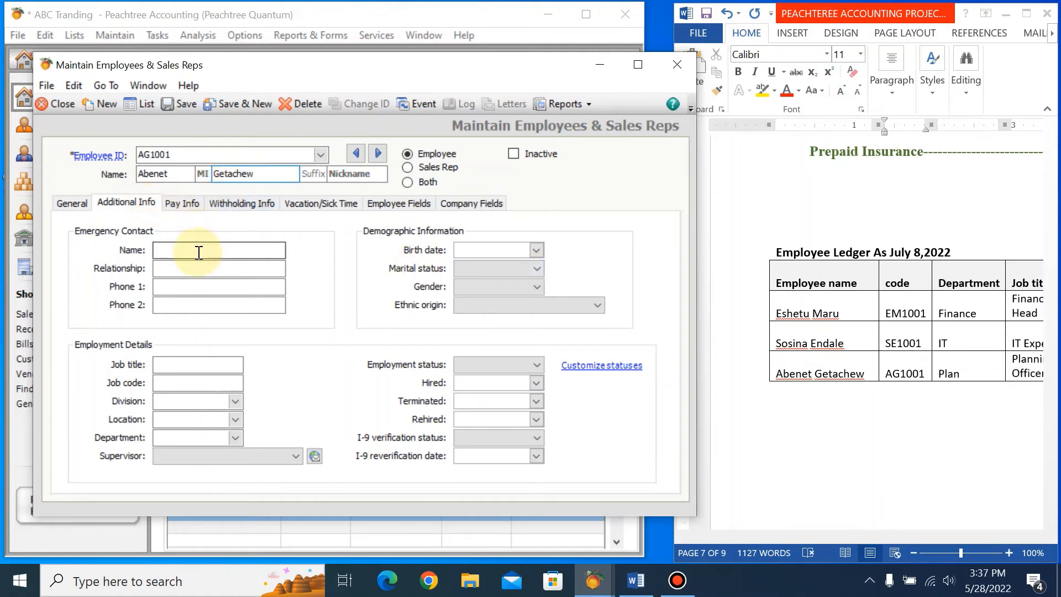
Enter the third employee's address from the ledger in the general details.
click(65, 211)
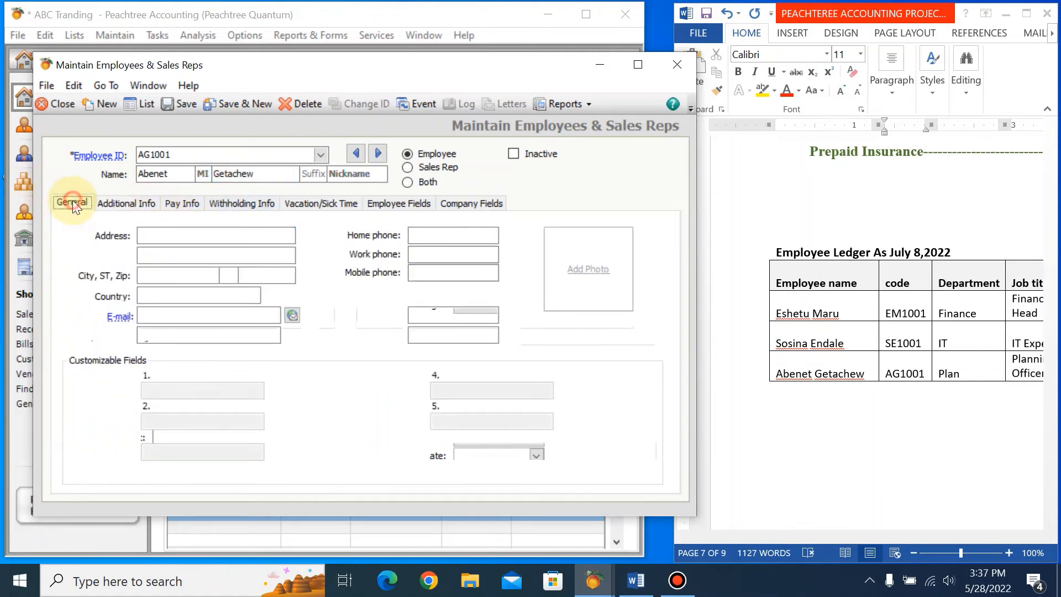
click(198, 238)
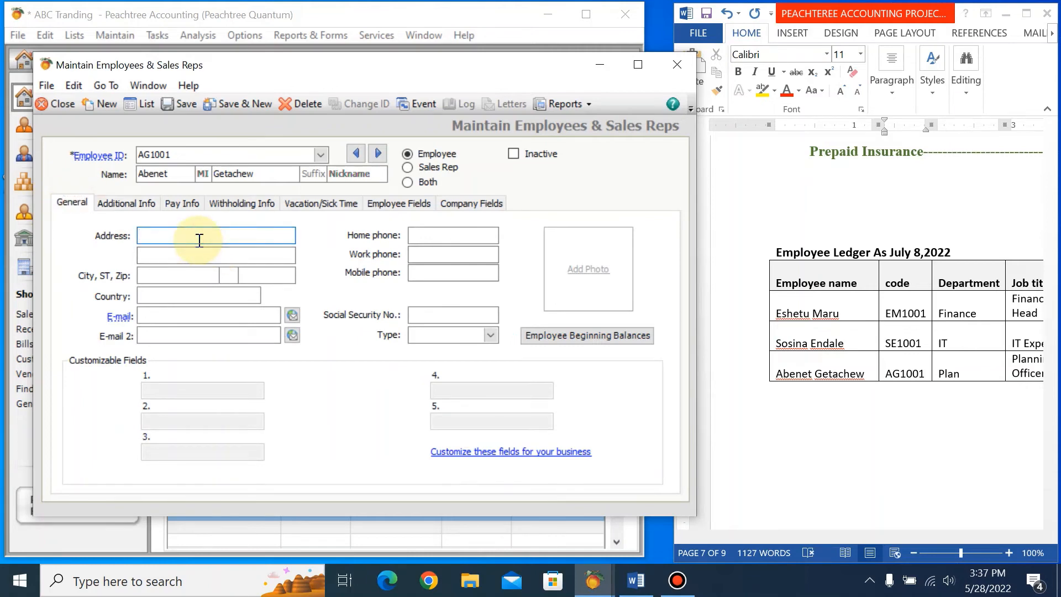
text(me)
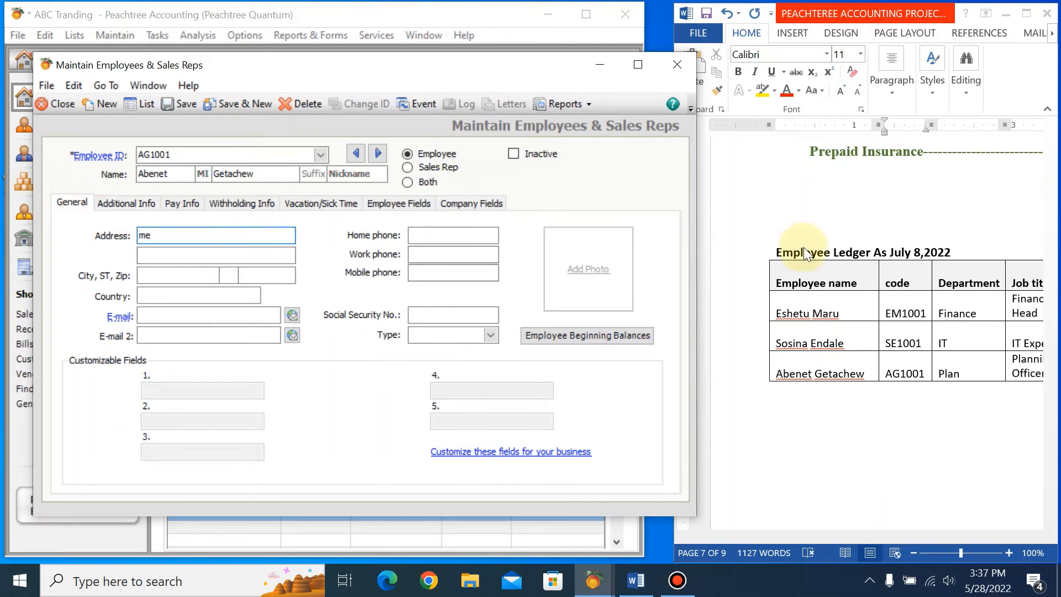
click(865, 534)
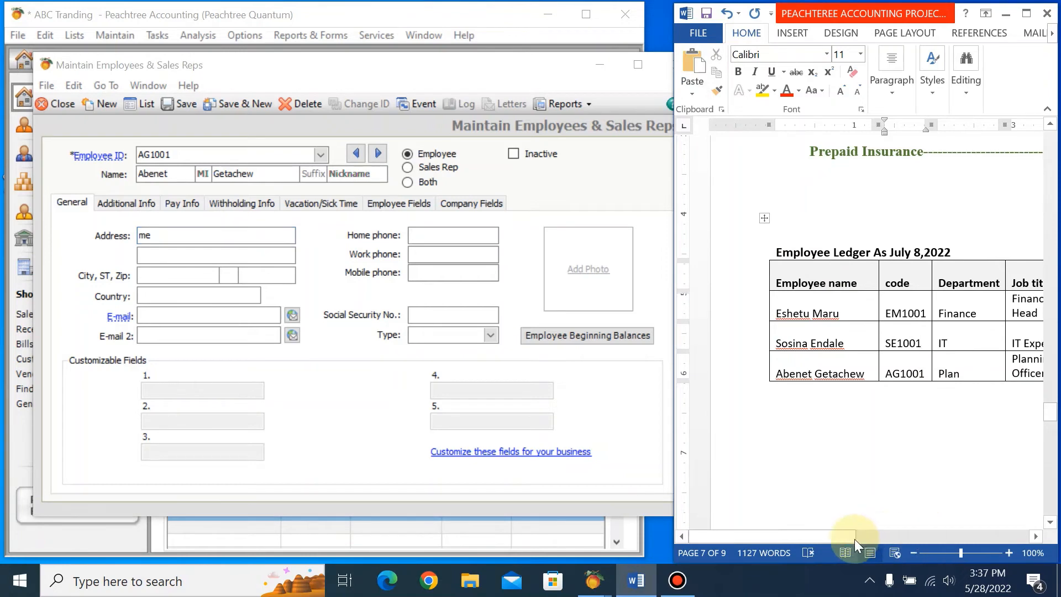
drag(854, 539, 923, 546)
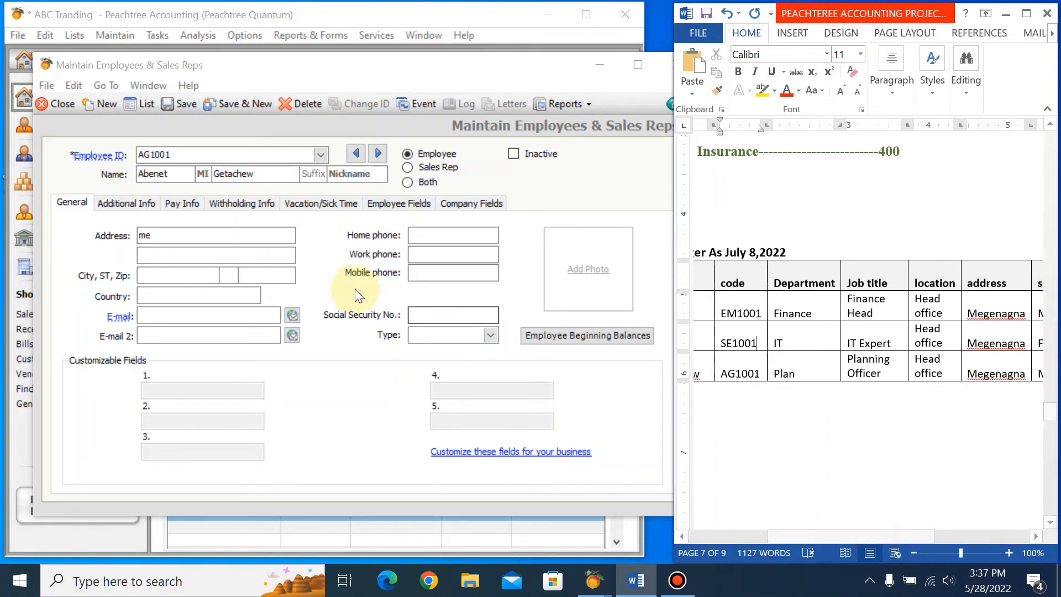
click(201, 234)
text(megen)
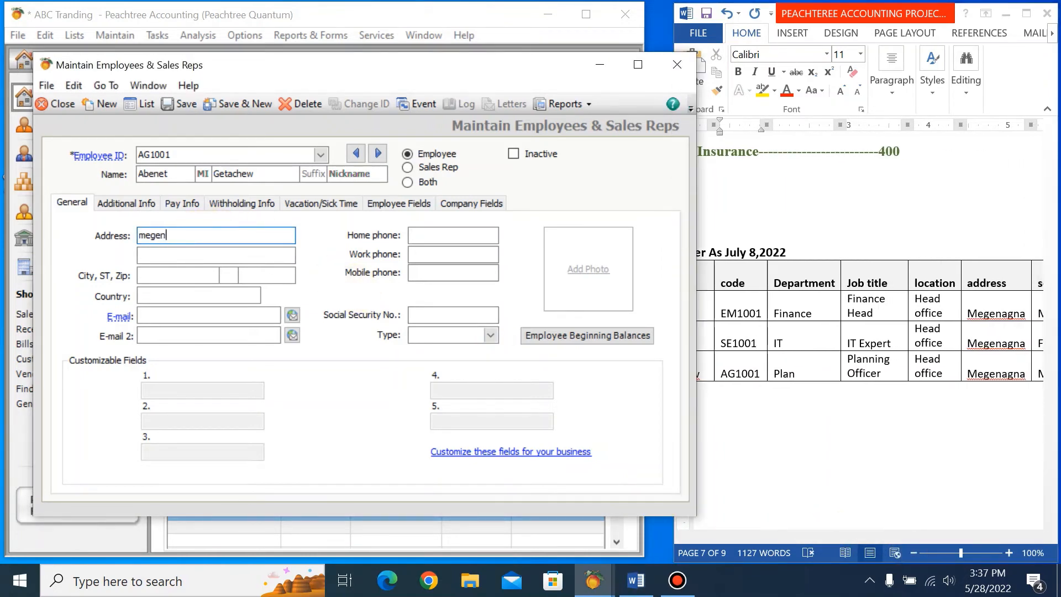
key(BackSpace)
key(BackSpace)
text(enagna)
Set the third employee's city to addis ababa and the country to ET.
click(158, 275)
text(ababa)
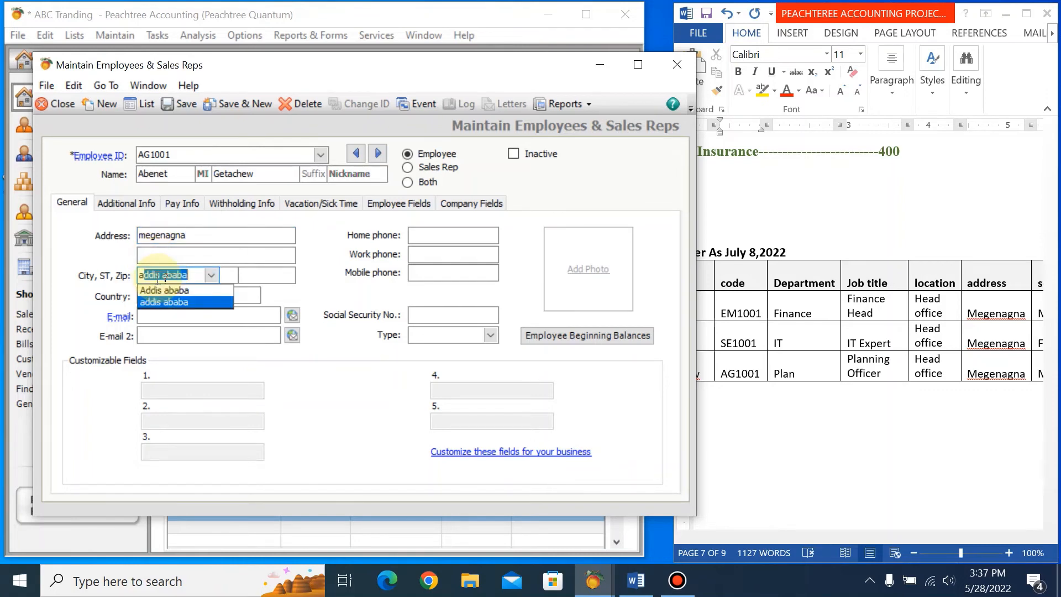
key(Tab)
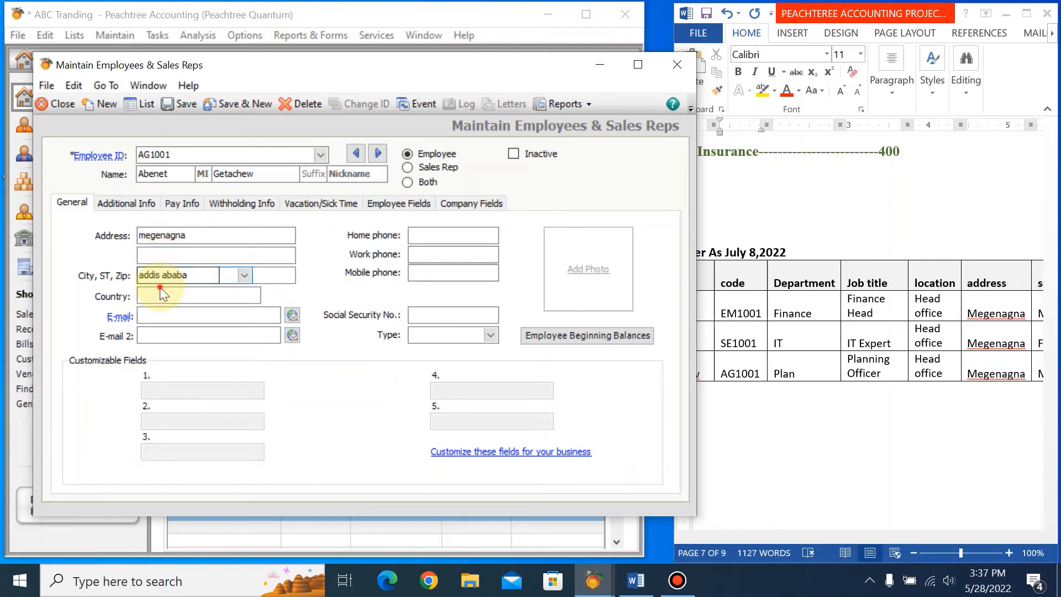
click(158, 295)
text(w)
key(BackSpace)
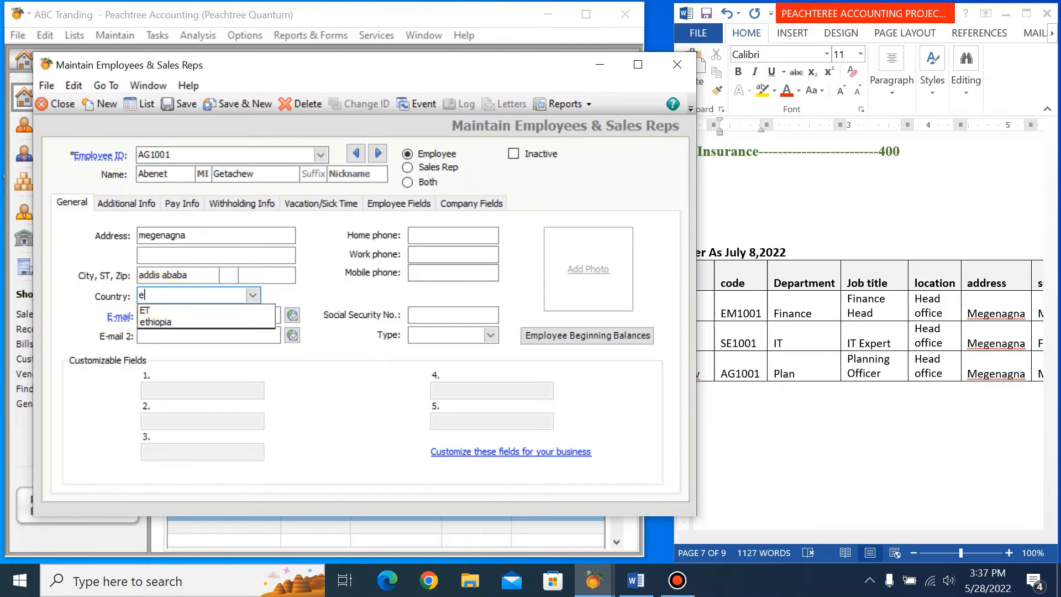
text(e)
click(146, 309)
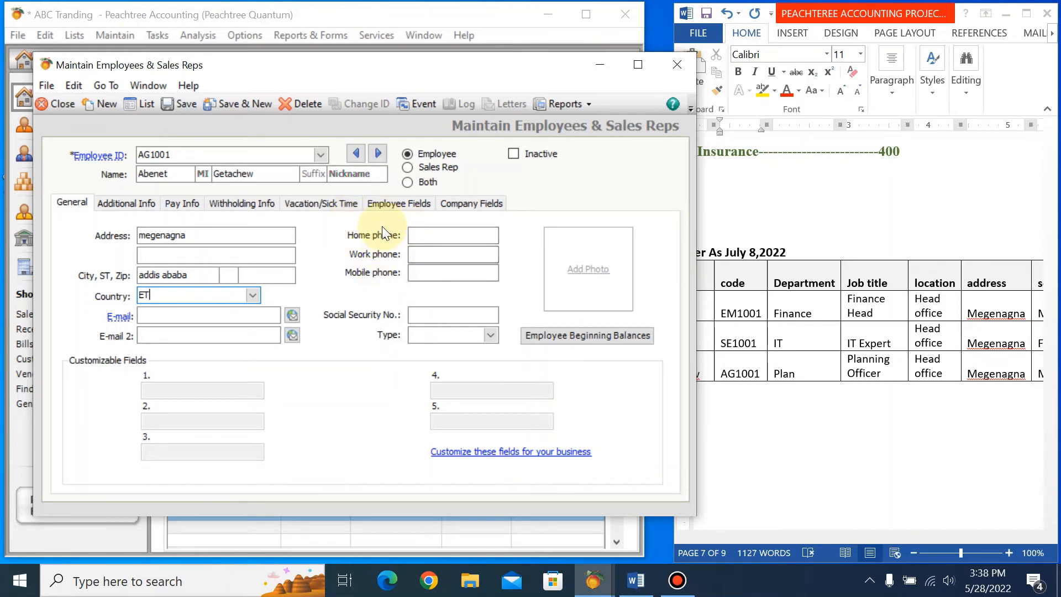
Enter the third employee's emergency contact name from the ledger with the relationship sister in the additional details.
click(135, 202)
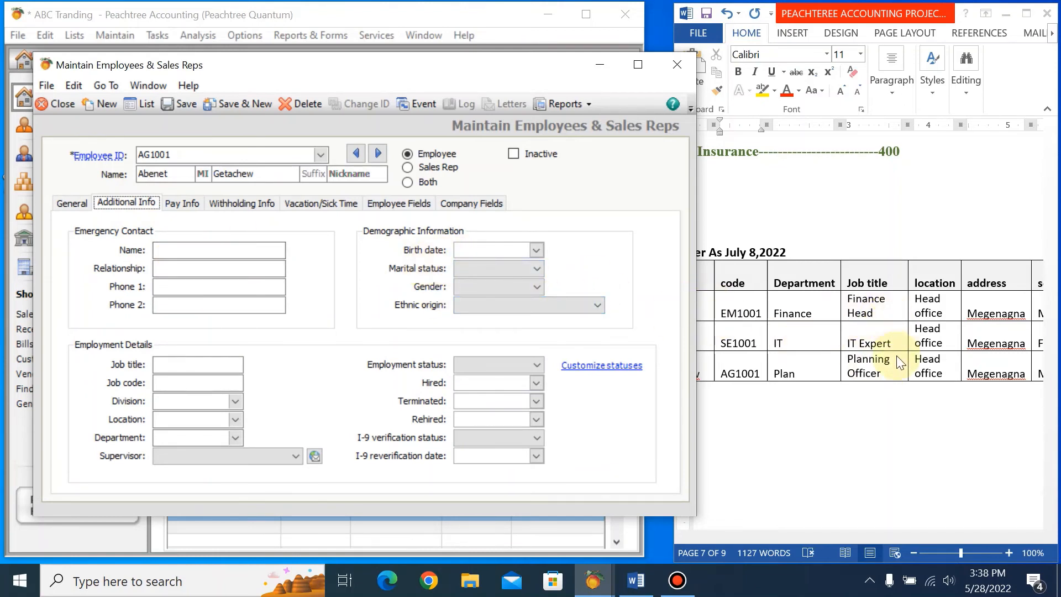
click(922, 369)
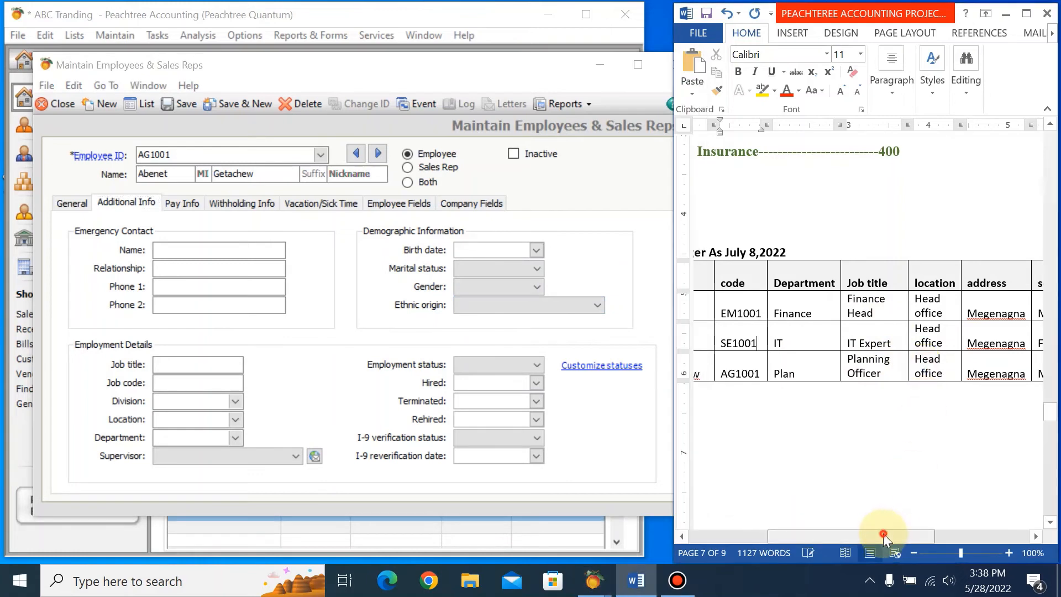
drag(884, 533, 958, 537)
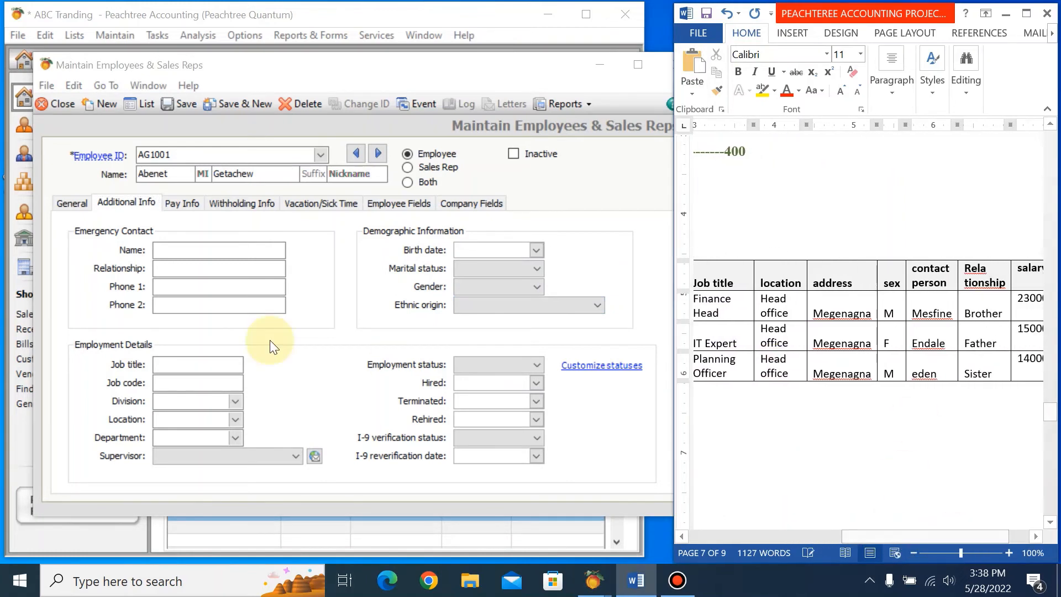
click(171, 250)
text(eden)
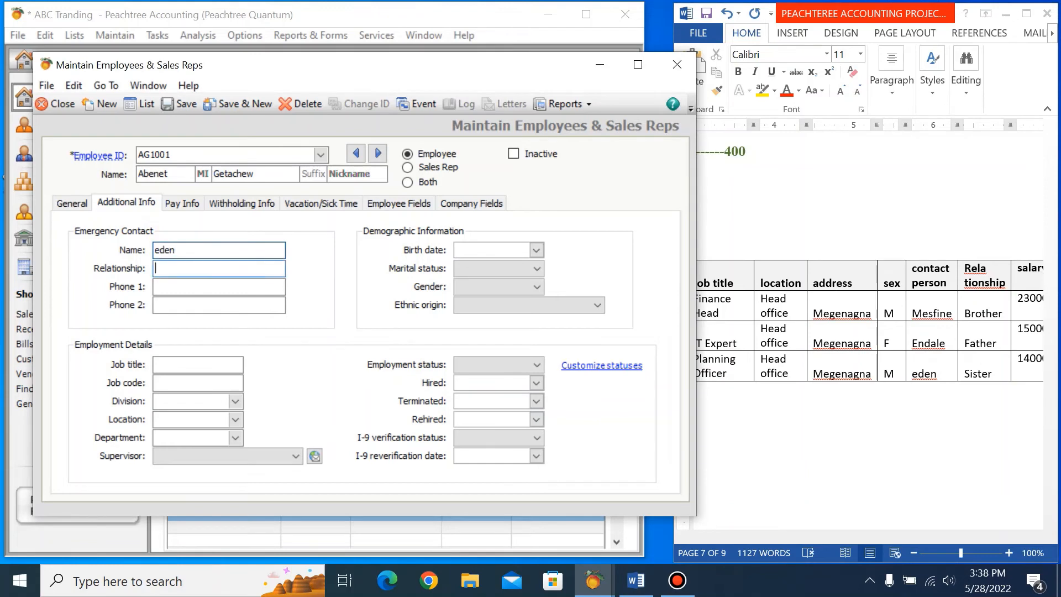
key(Tab)
text(sistoe)
key(BackSpace)
key(BackSpace)
text(er)
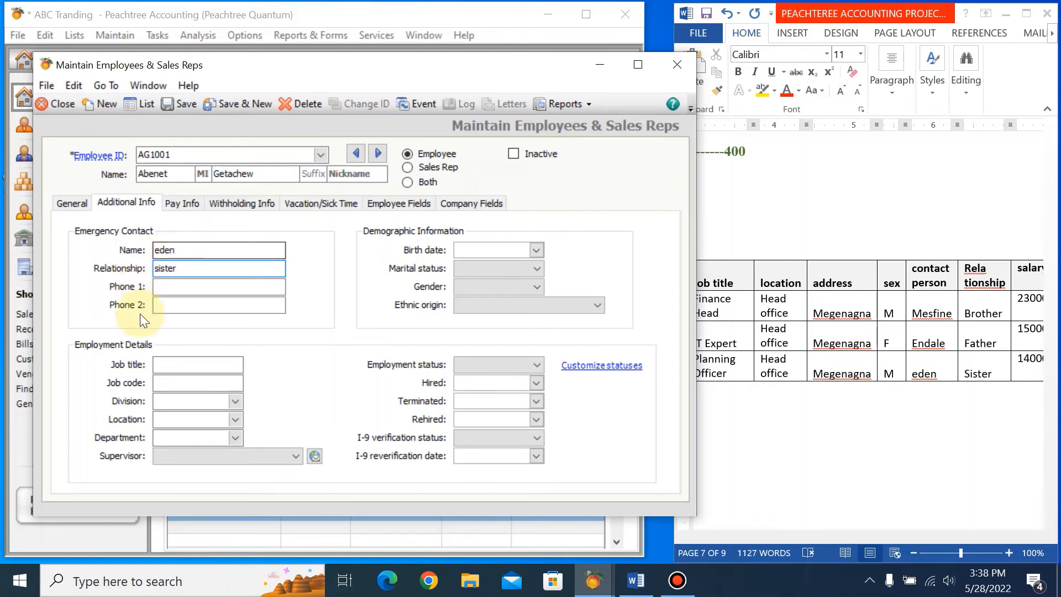
Set the third employee's job title to Planning office in the employment details.
click(176, 363)
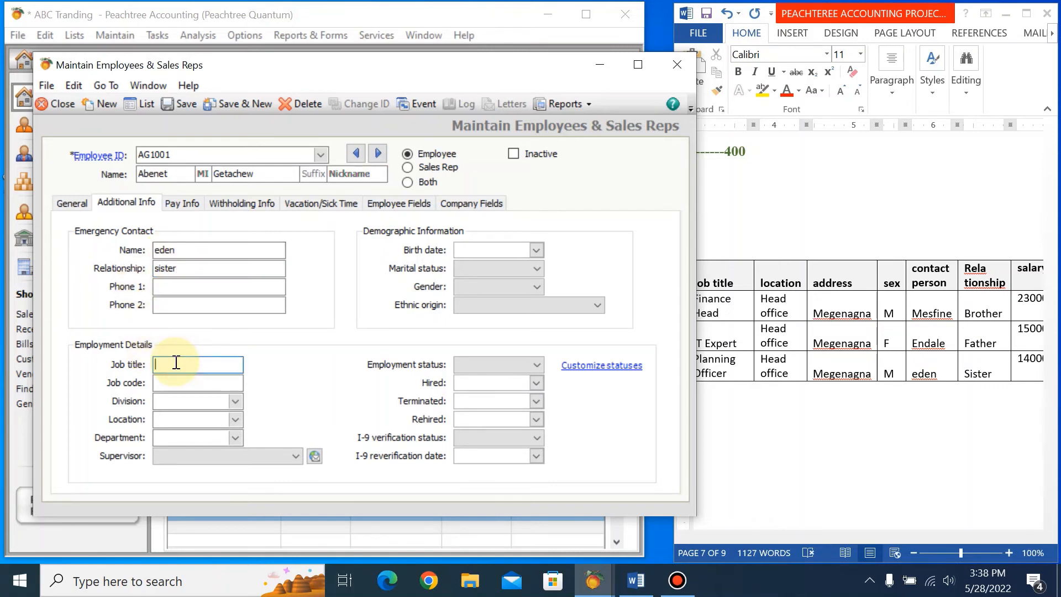
text(Plan office)
click(166, 364)
text(ning)
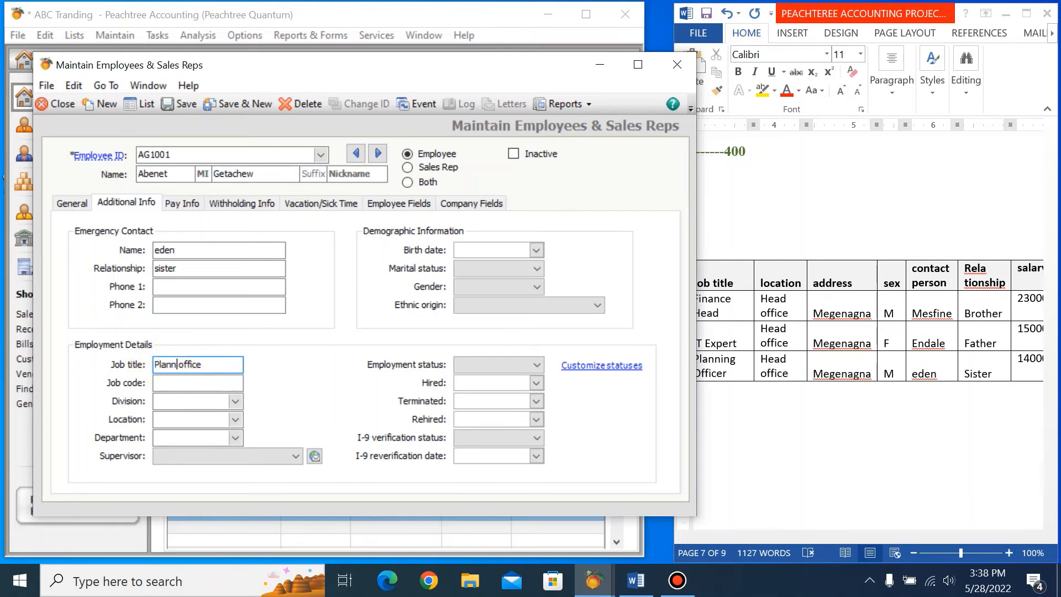
Set the third employee's location to head office and the department to Plan.
click(184, 419)
text(a)
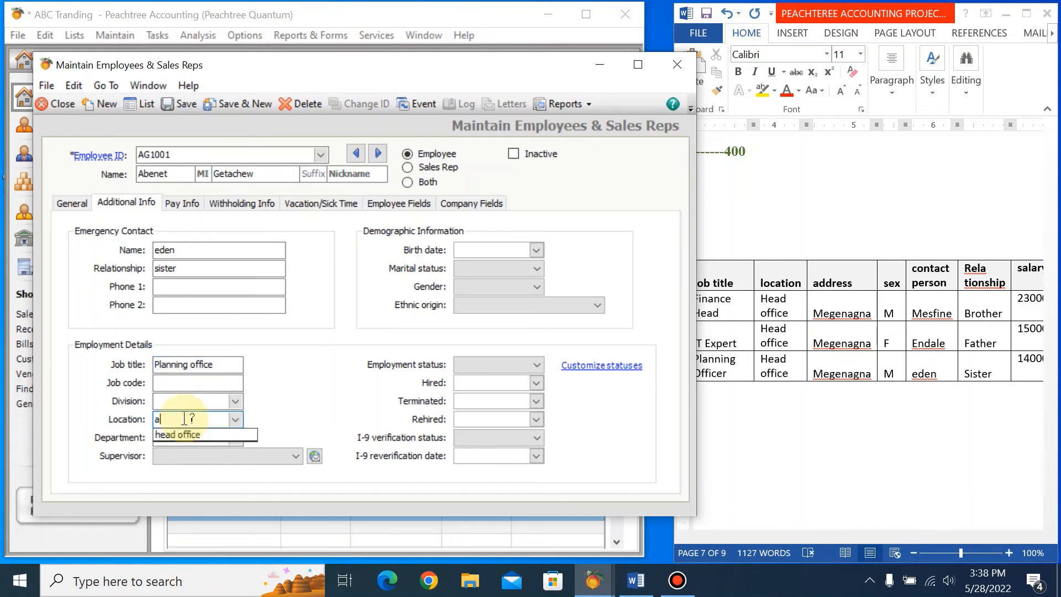
key(BackSpace)
text(head office)
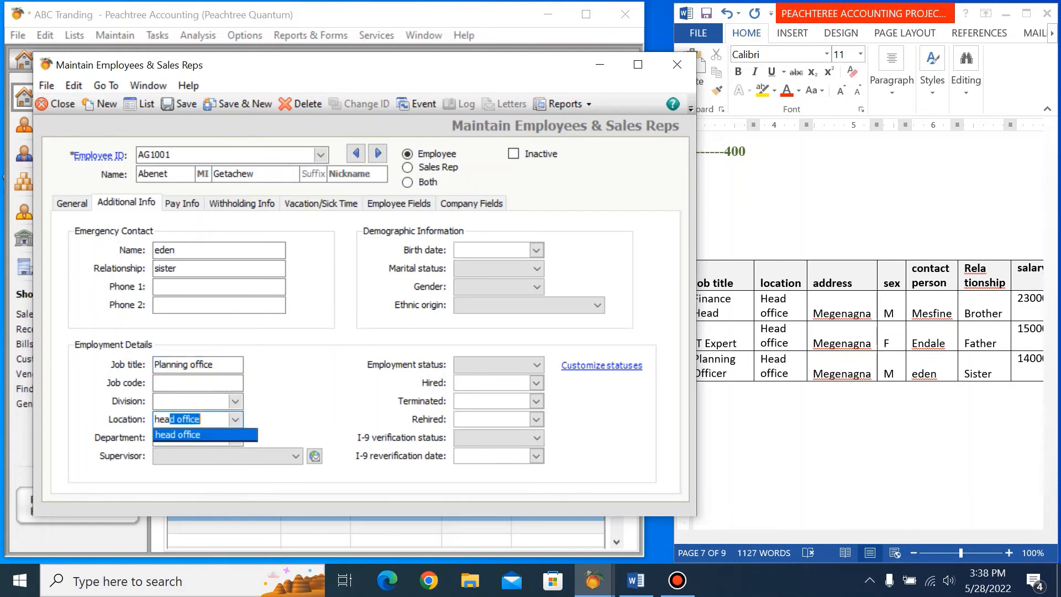
click(196, 434)
click(192, 437)
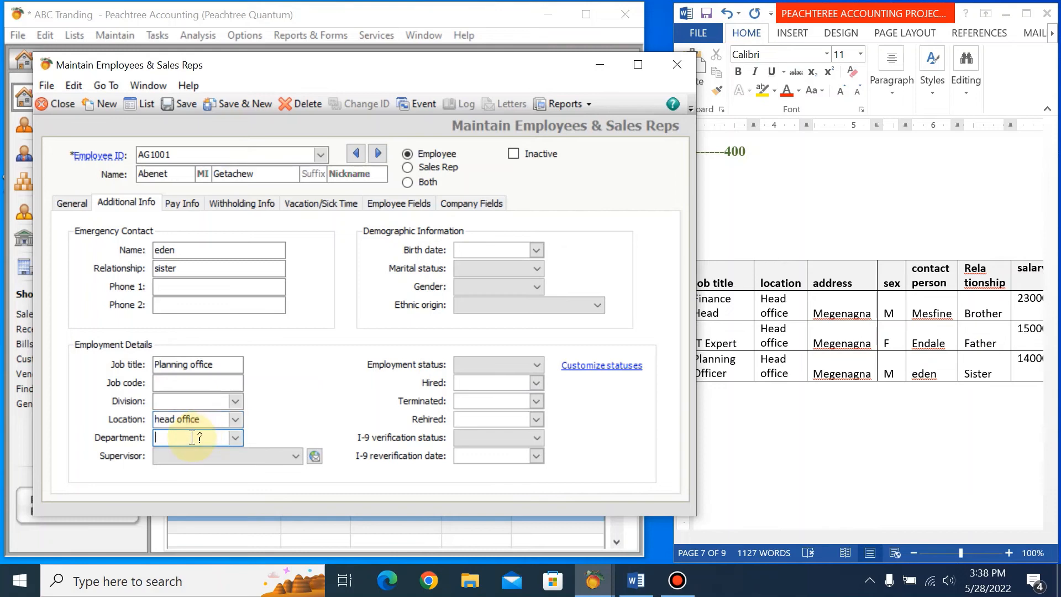
text(Plan)
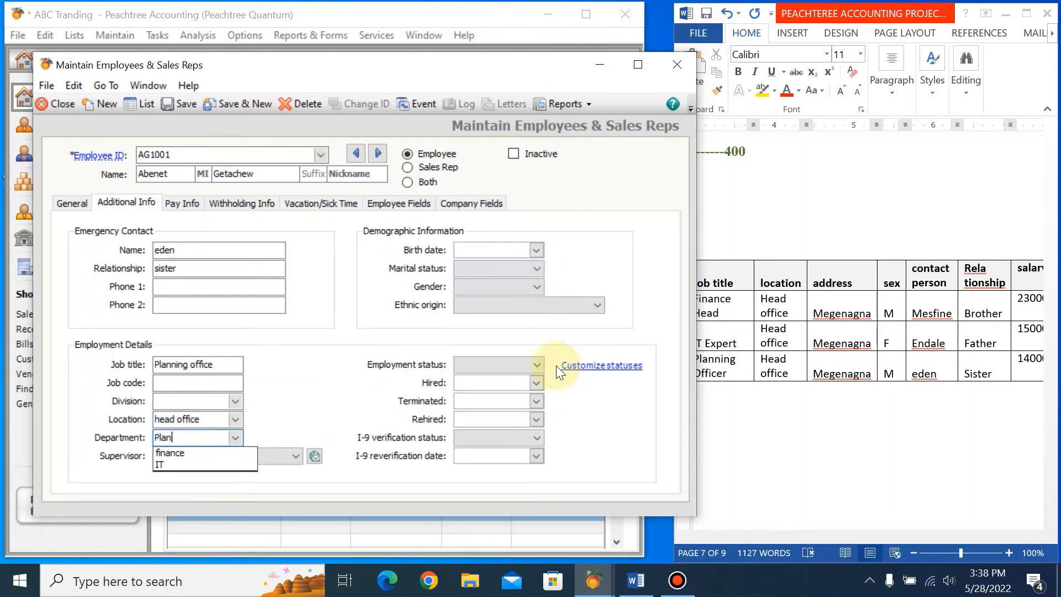
Set the third employee's gender to Male and employment status to Current Employee, and save the record.
click(536, 268)
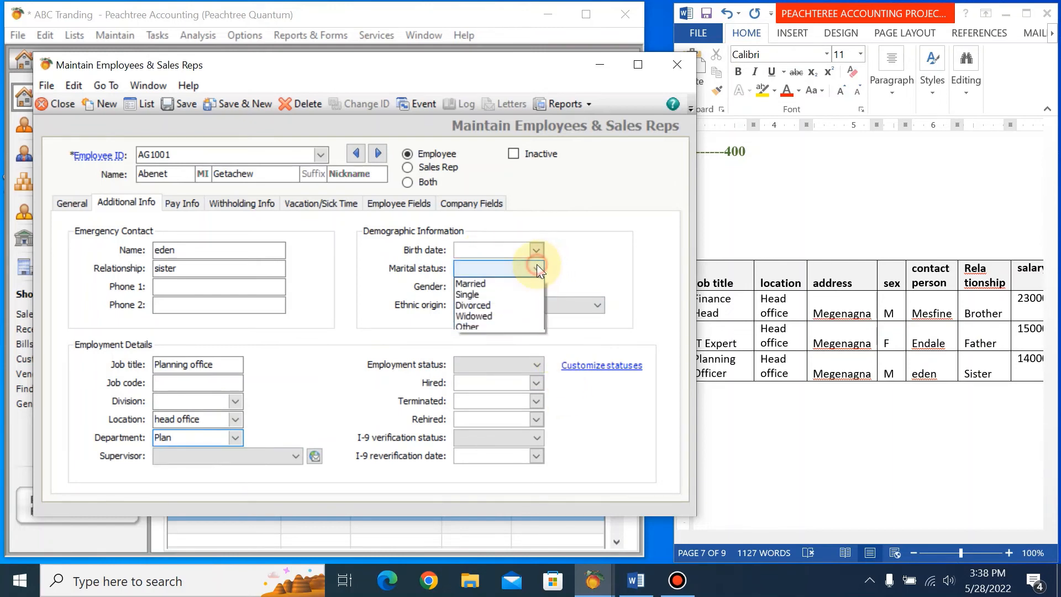
click(536, 266)
click(528, 286)
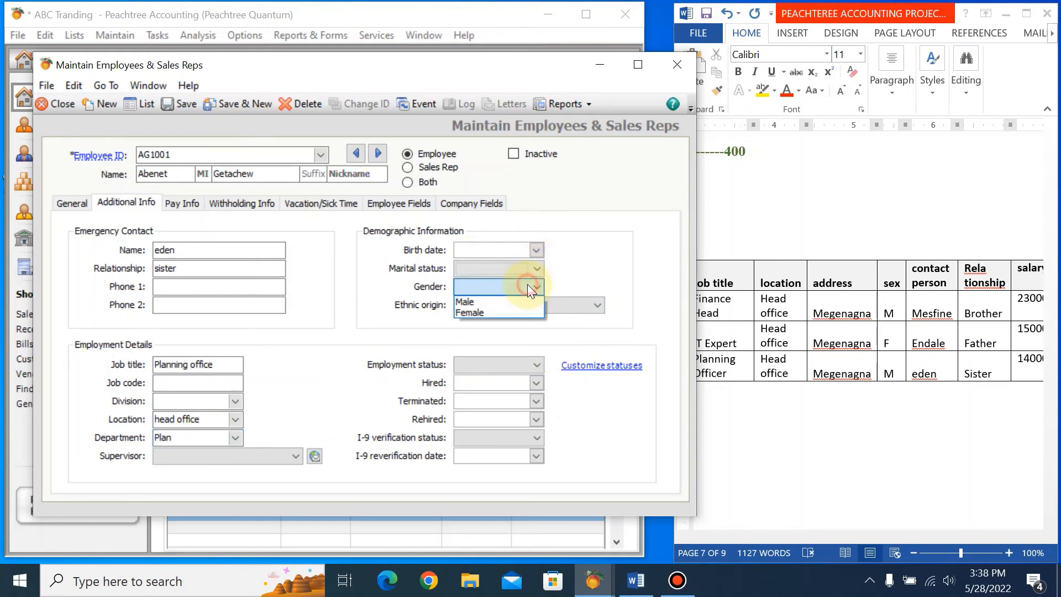
click(485, 302)
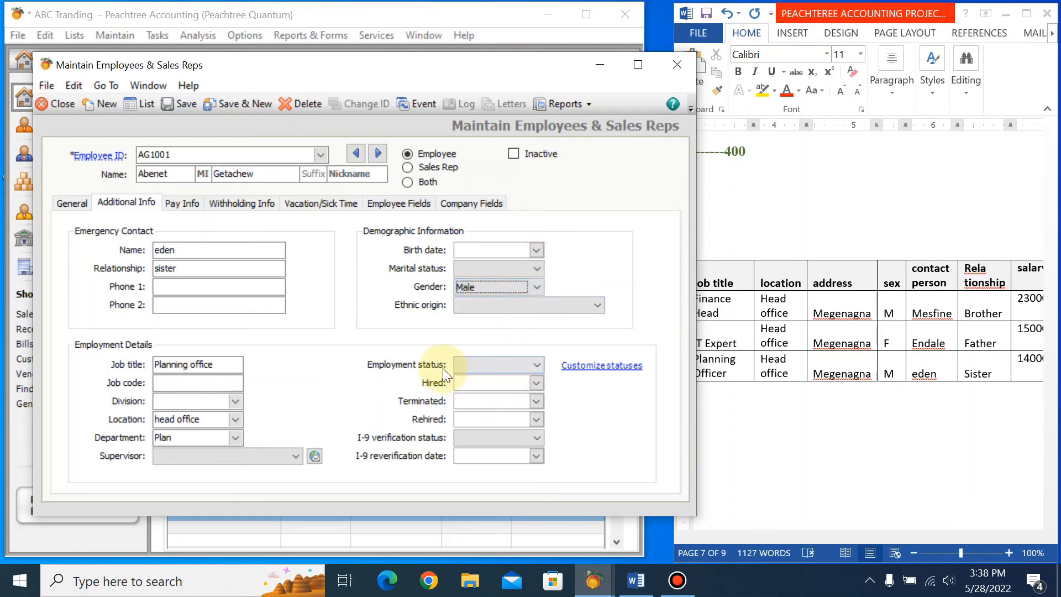
click(536, 365)
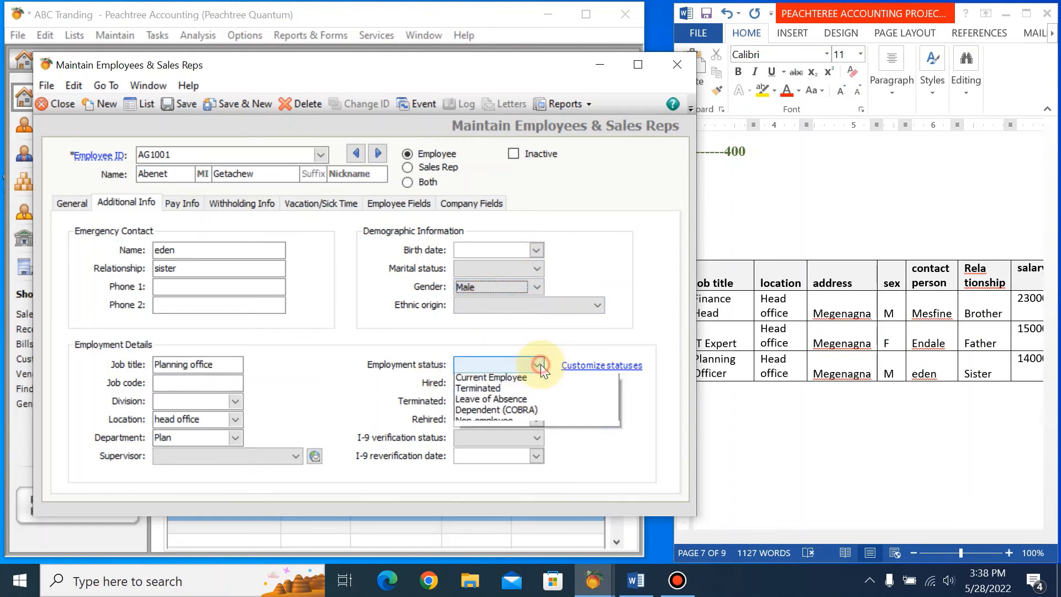
click(516, 379)
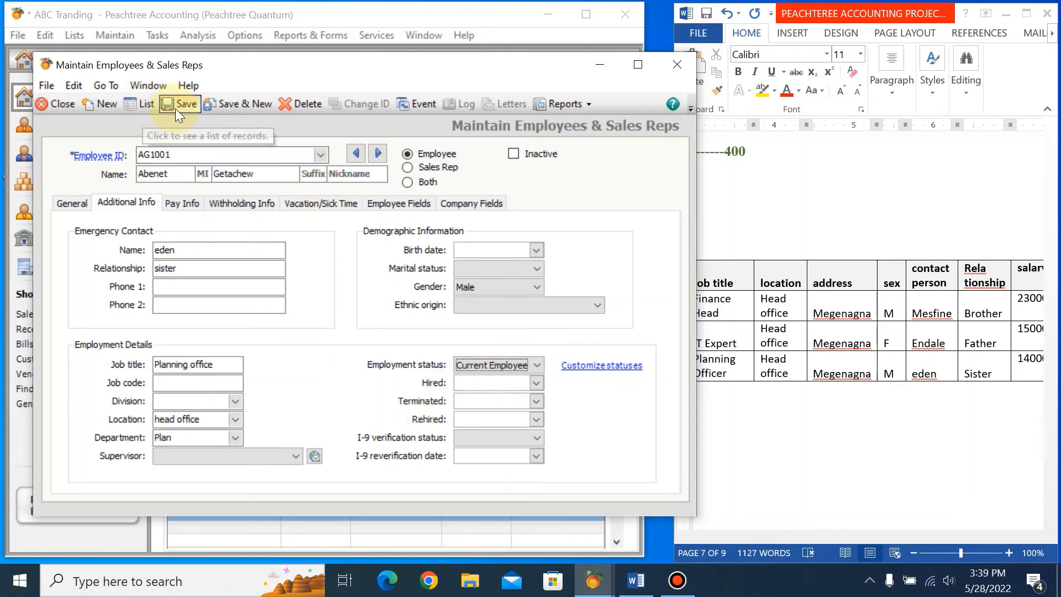
click(224, 108)
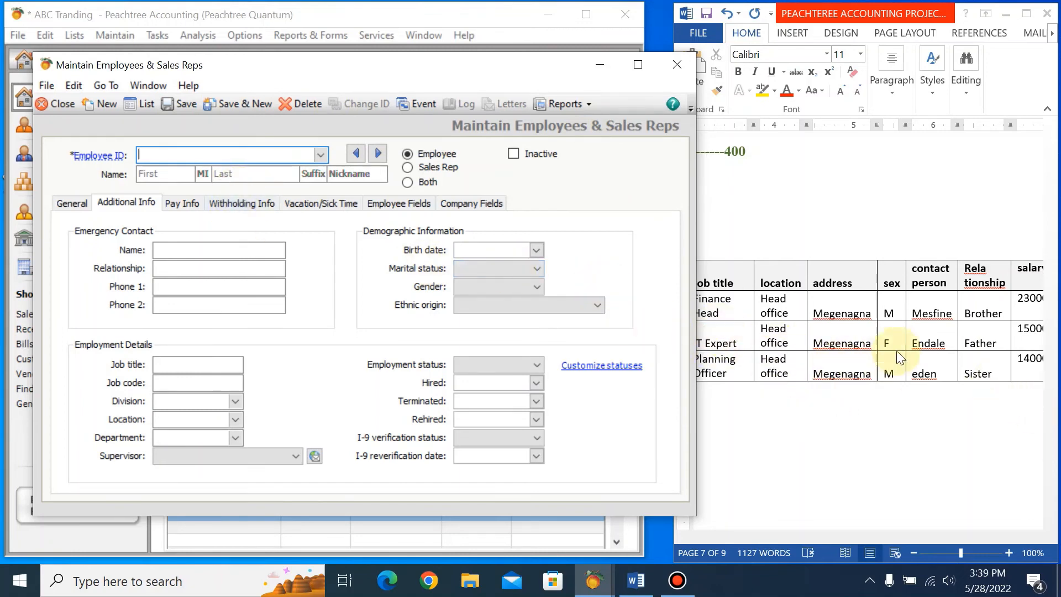
Set the IT Expert's pay method to Salary and the pay frequency to Monthly in the employee's pay details.
click(851, 342)
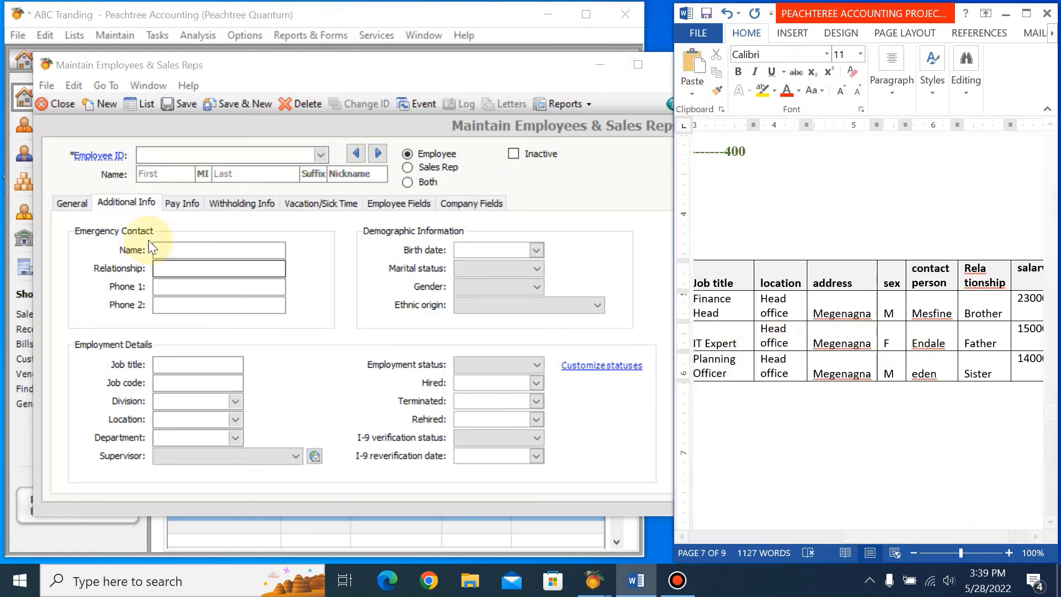
click(320, 154)
click(277, 184)
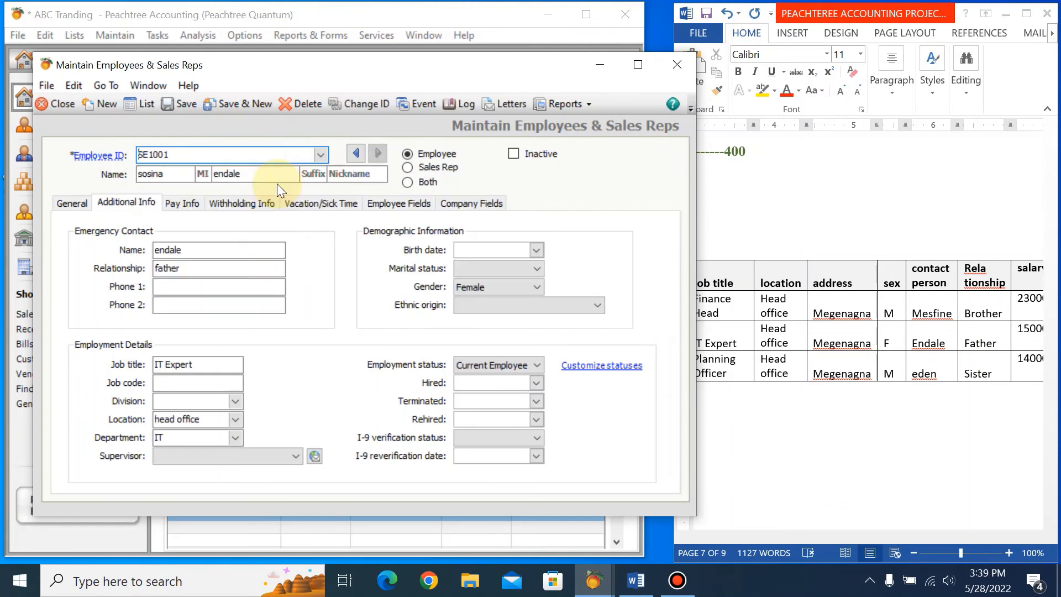
click(182, 203)
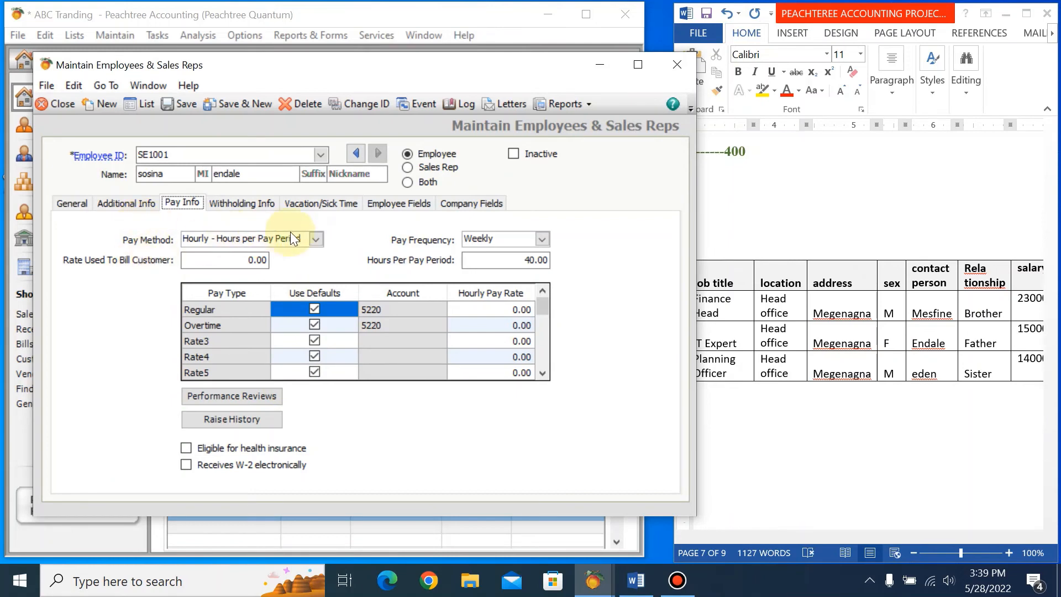
click(317, 239)
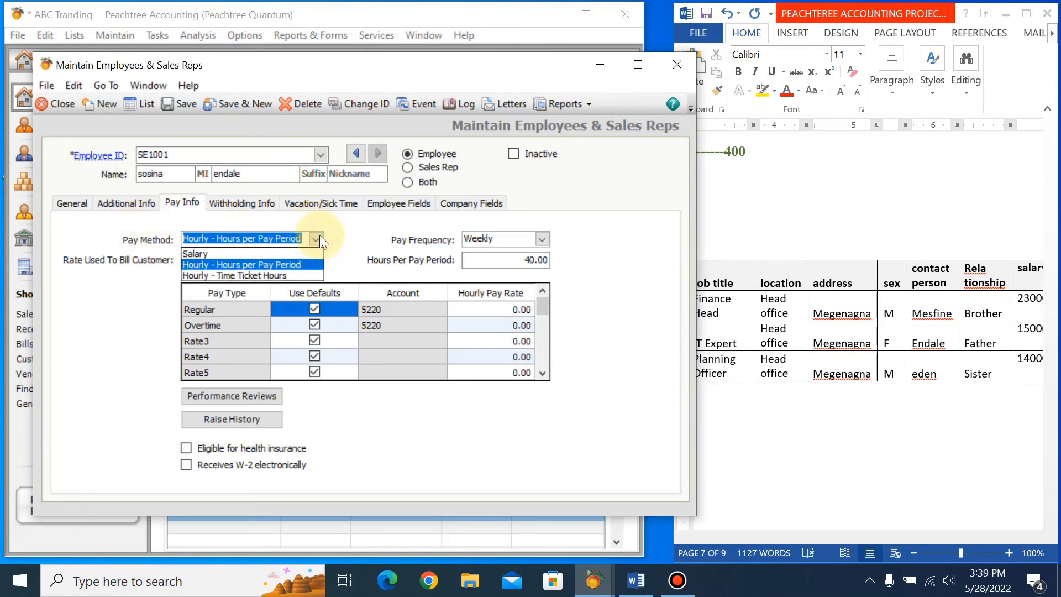
click(255, 254)
click(544, 239)
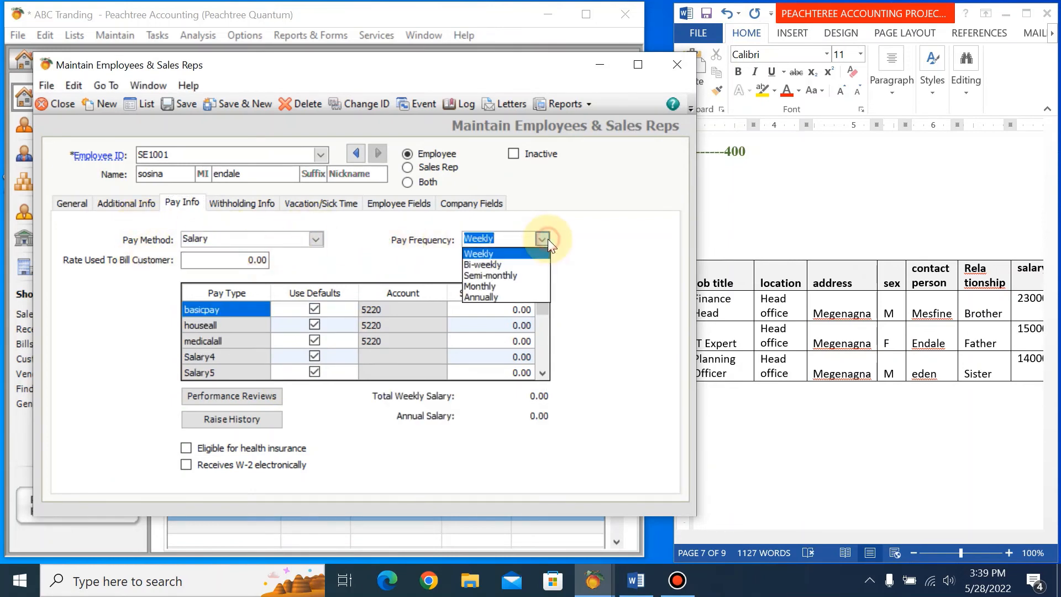
click(502, 286)
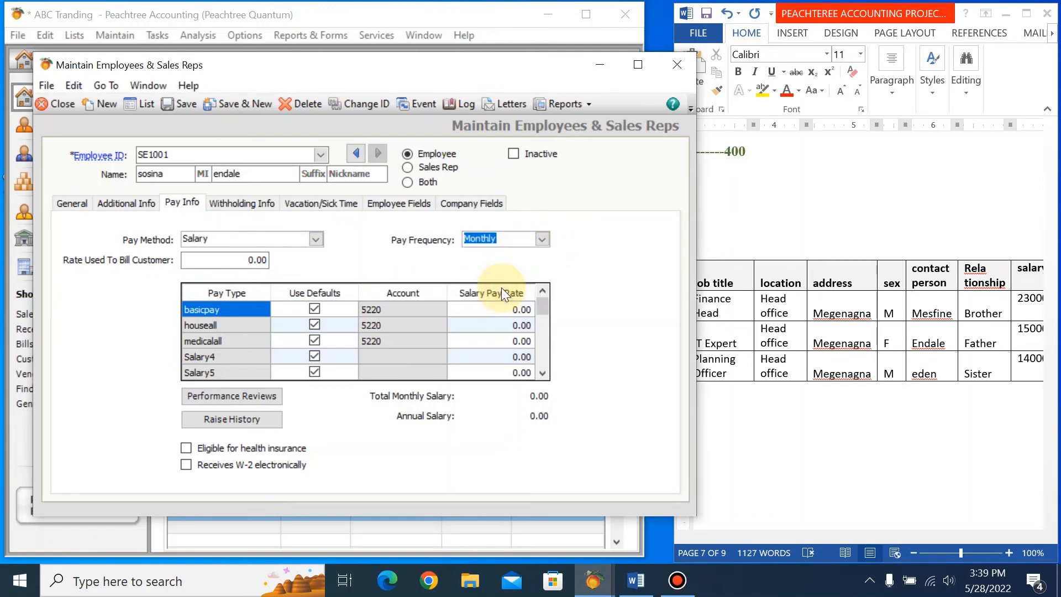
Enter the IT Expert's monthly pay rates as basicpay 15000, houseall 1500 and medicalall 5000, and save the record.
click(508, 309)
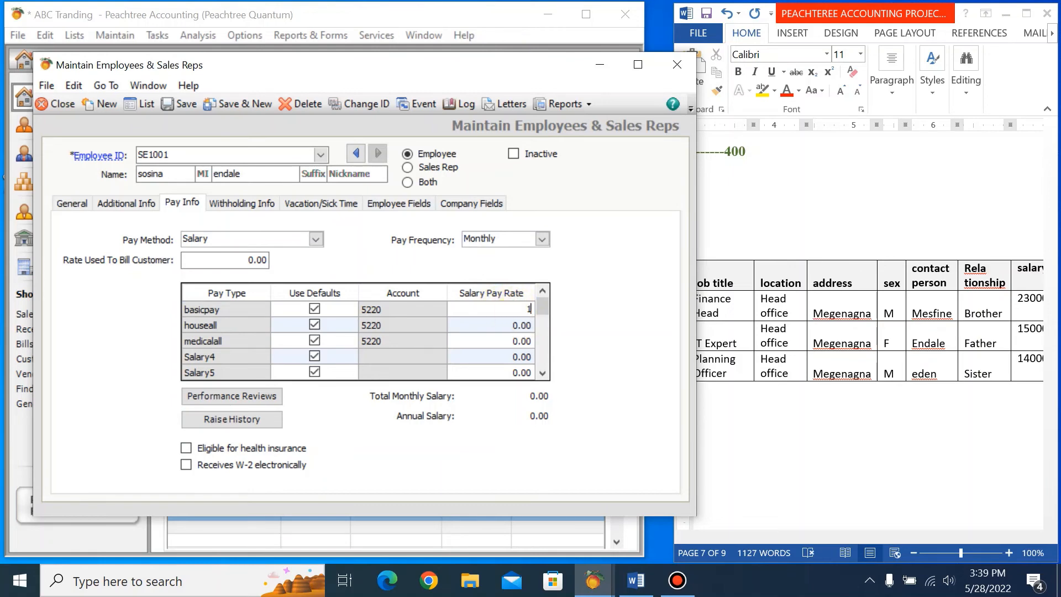
text(15000)
click(519, 325)
click(519, 324)
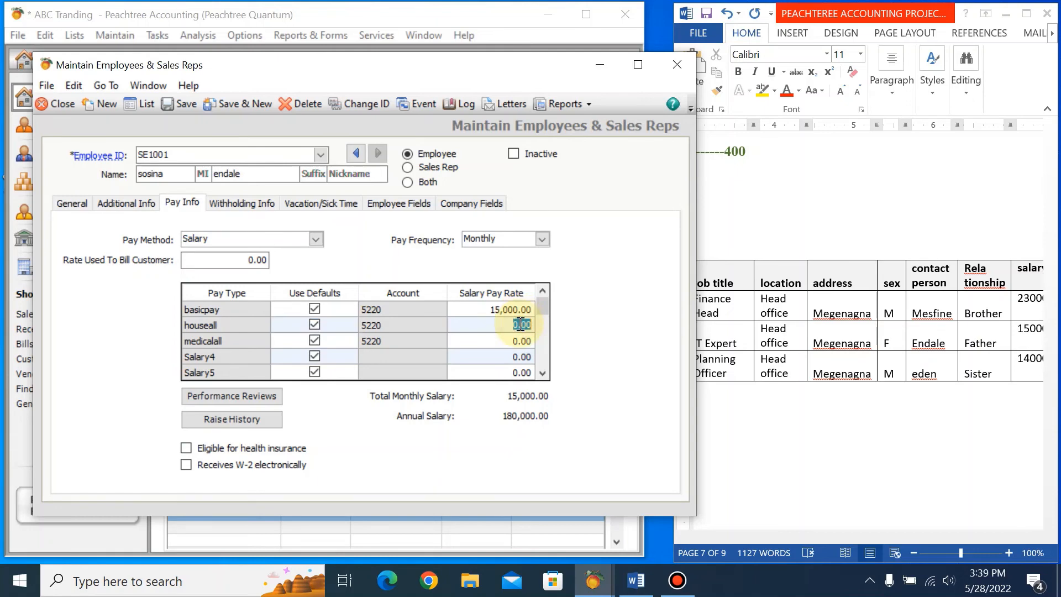
text(1500)
key(Tab)
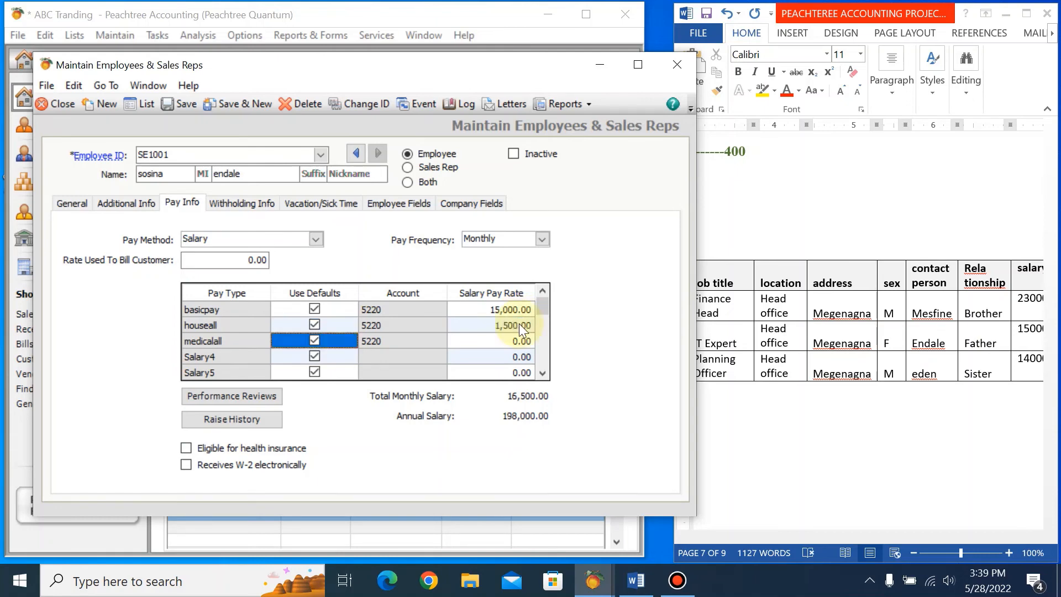
click(511, 341)
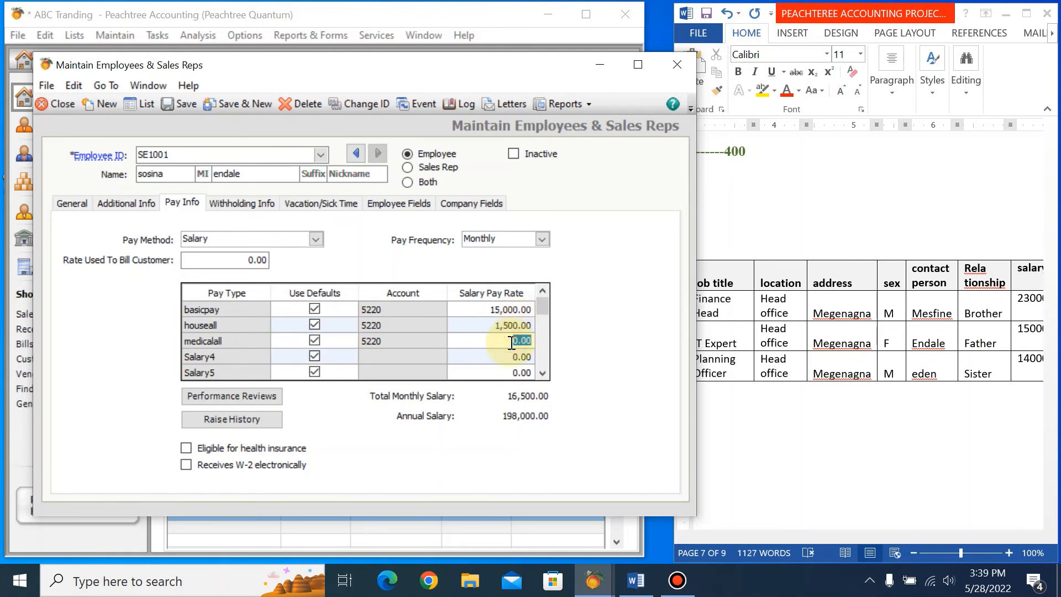
text(5000)
key(Tab)
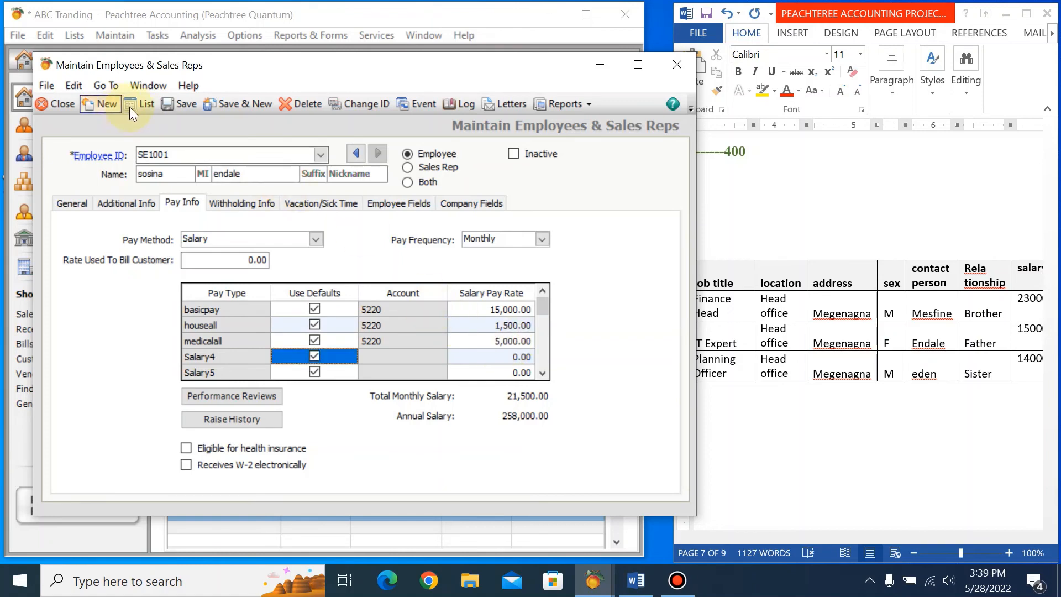
click(167, 105)
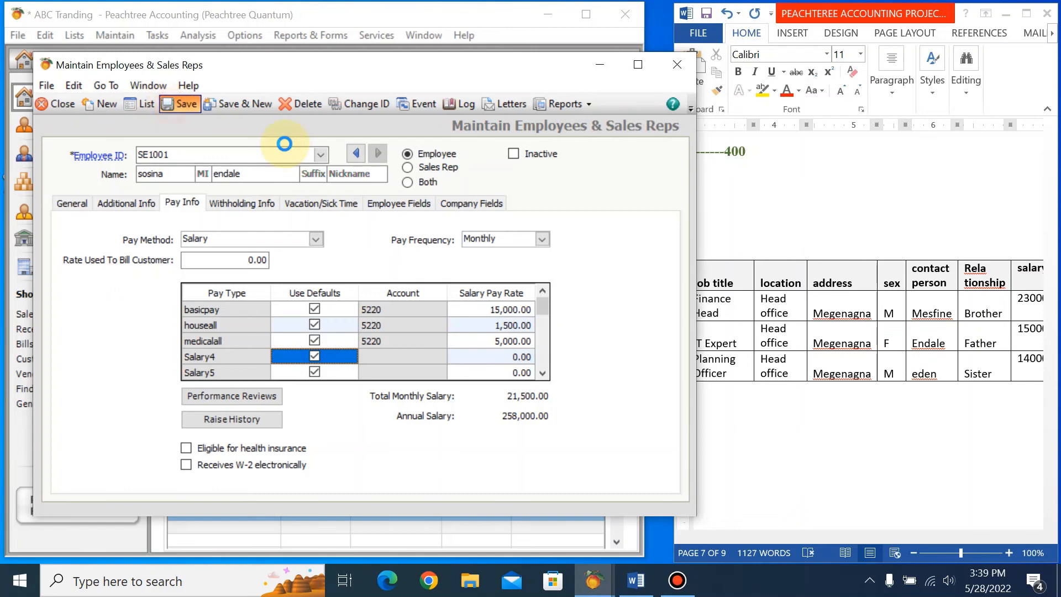
Open the third employee's pay details and set the pay method to Salary with a Monthly pay frequency.
click(322, 155)
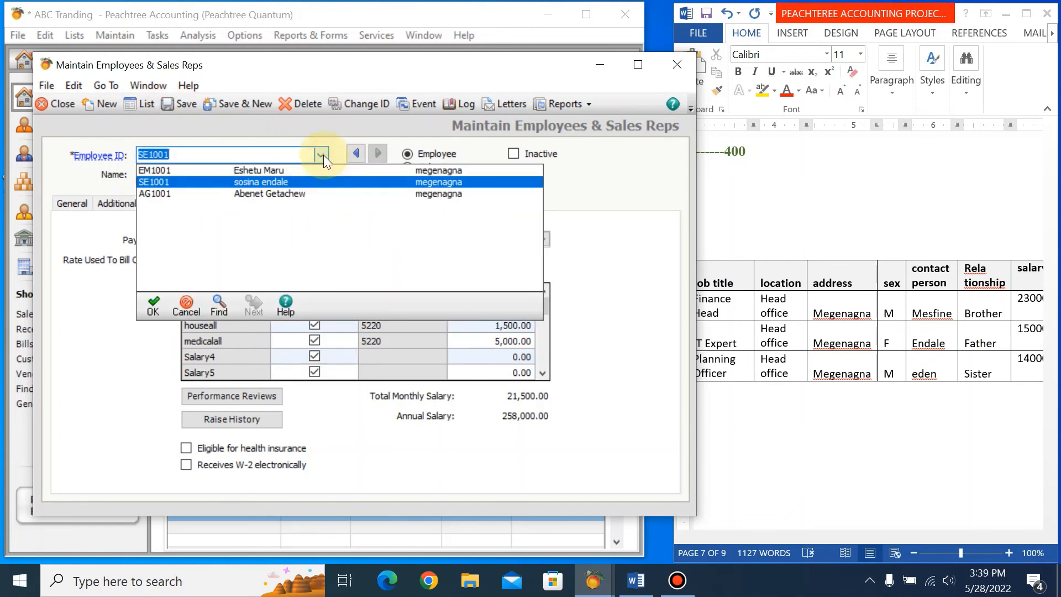
click(300, 193)
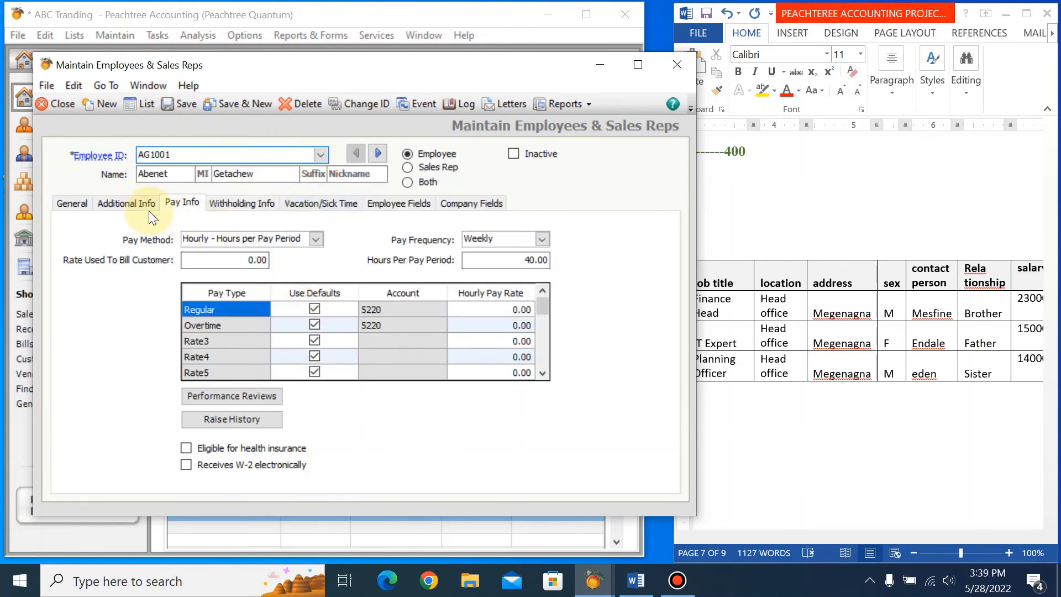
click(313, 239)
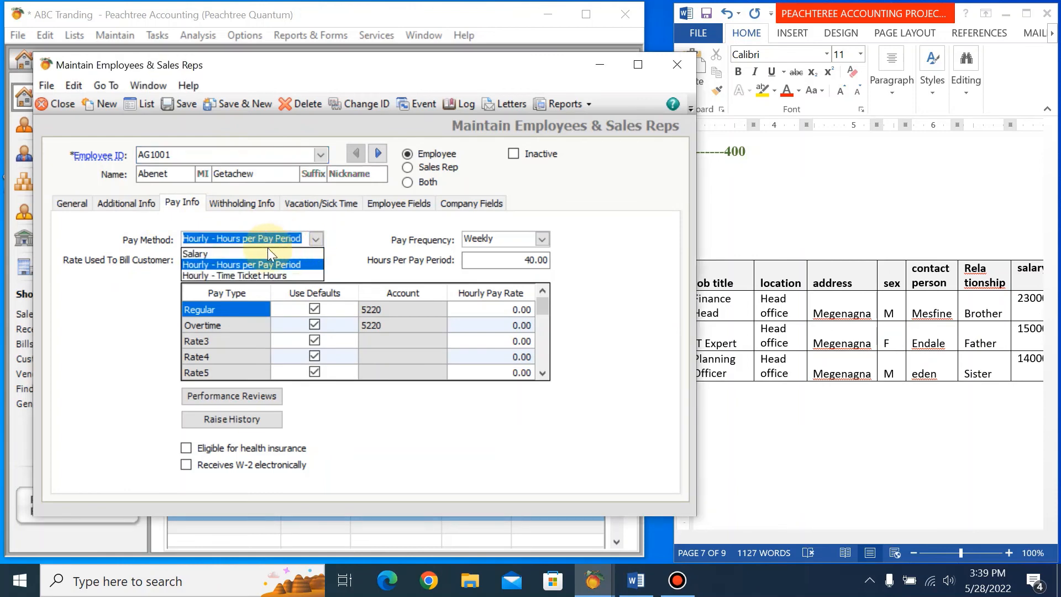
click(255, 255)
click(541, 239)
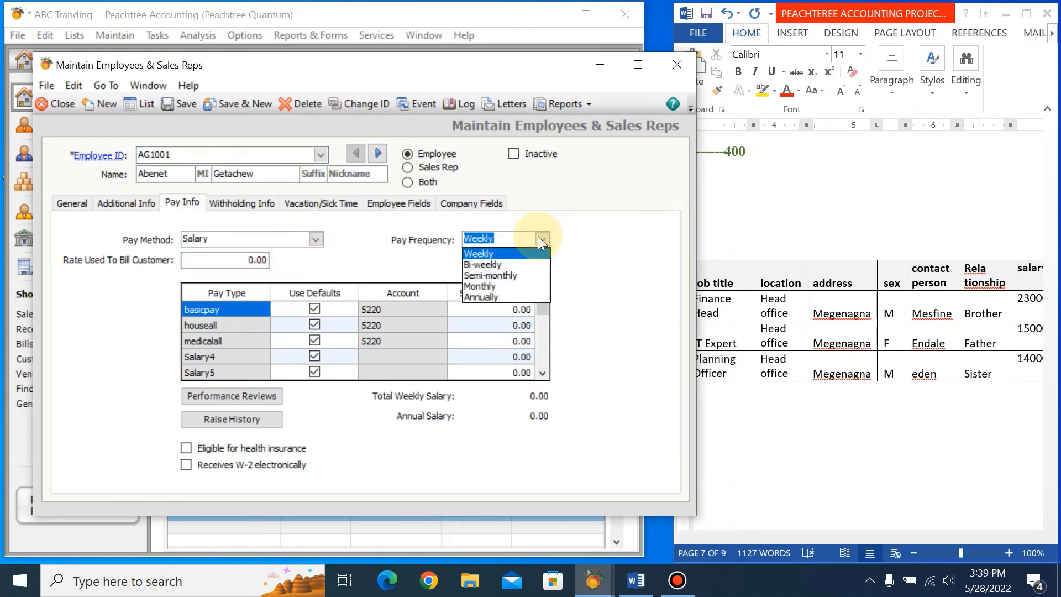
click(504, 286)
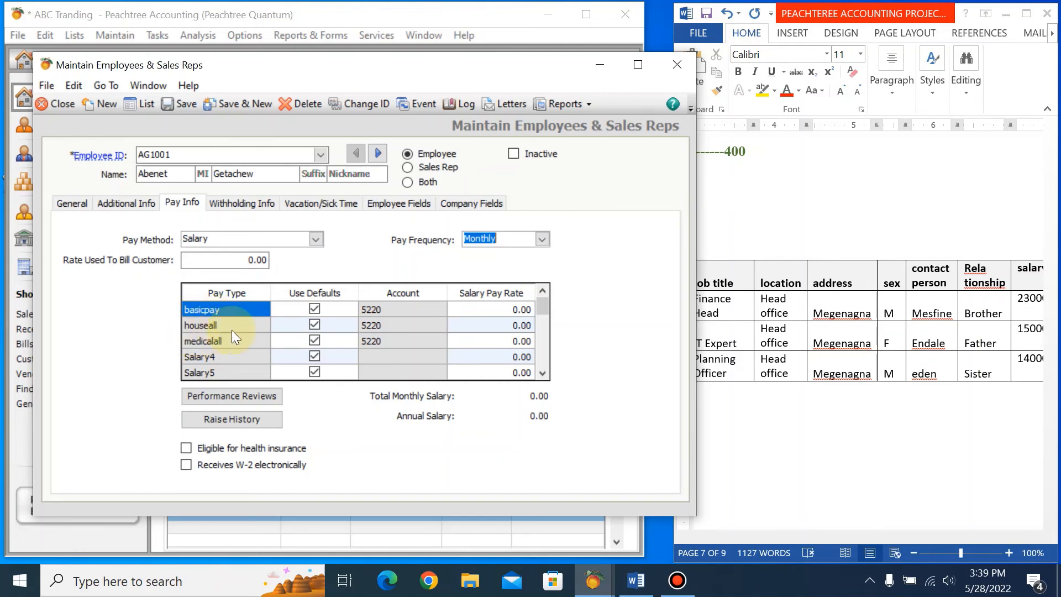
Enter the third employee's pay rates as basicpay 14000, houseall 1400 and medicalall 5000, save the record and close the employee window.
click(519, 311)
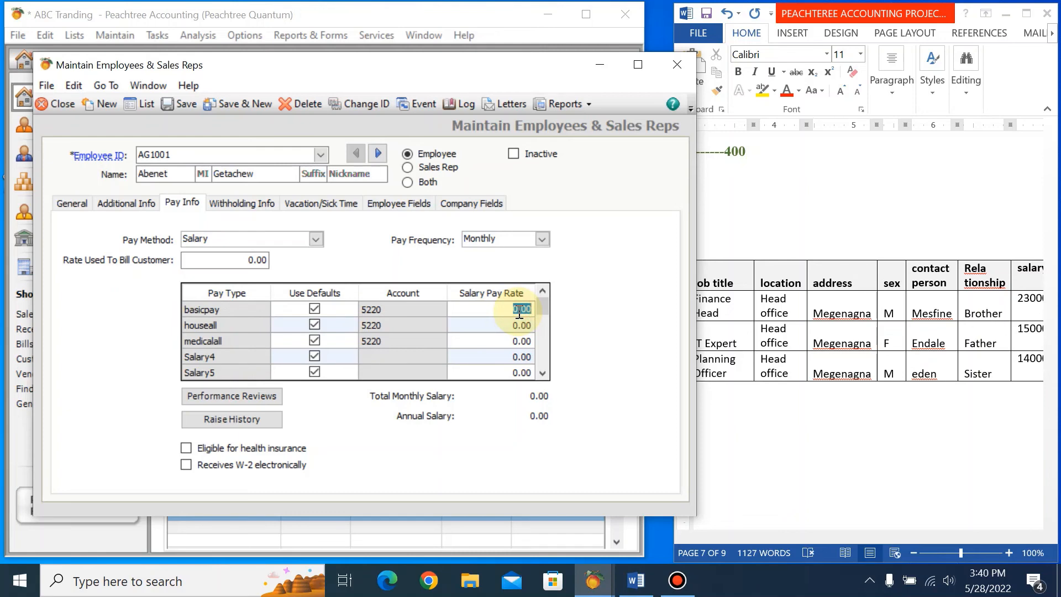
text(14000)
key(Tab)
key(Tab)
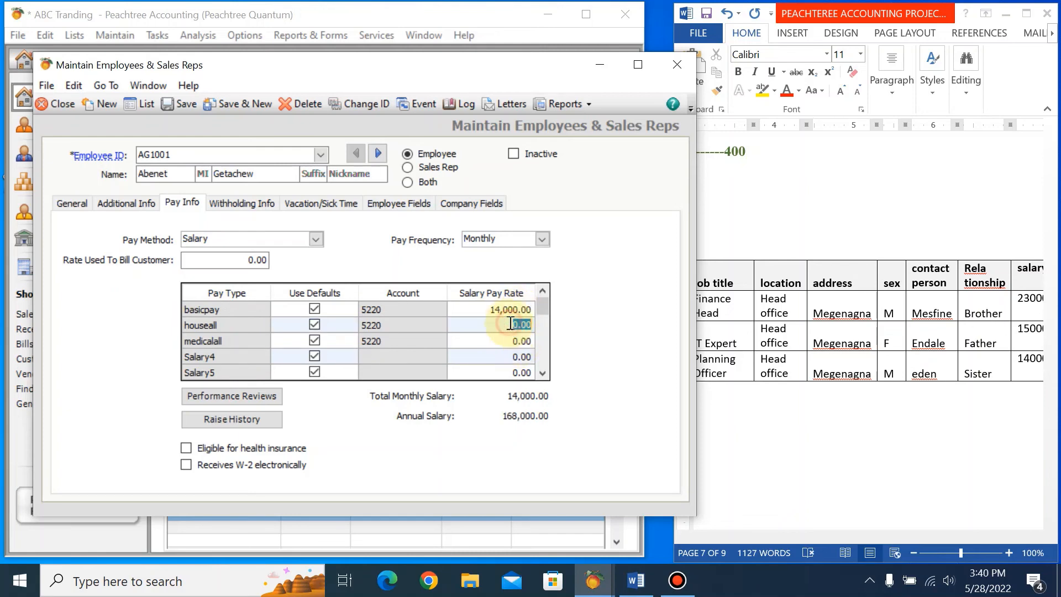
text(1400)
key(Tab)
click(529, 358)
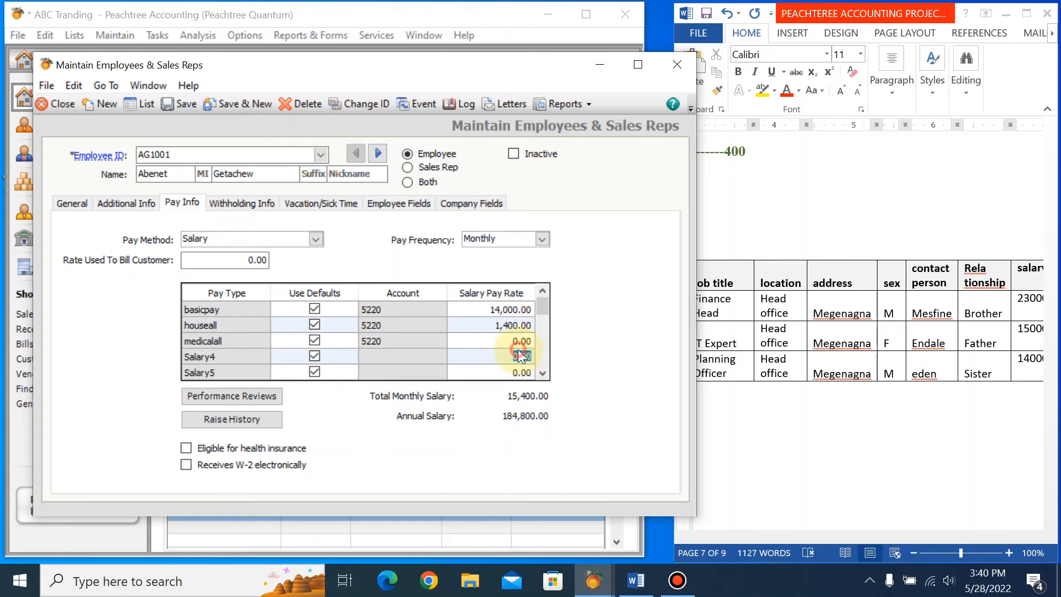
click(513, 341)
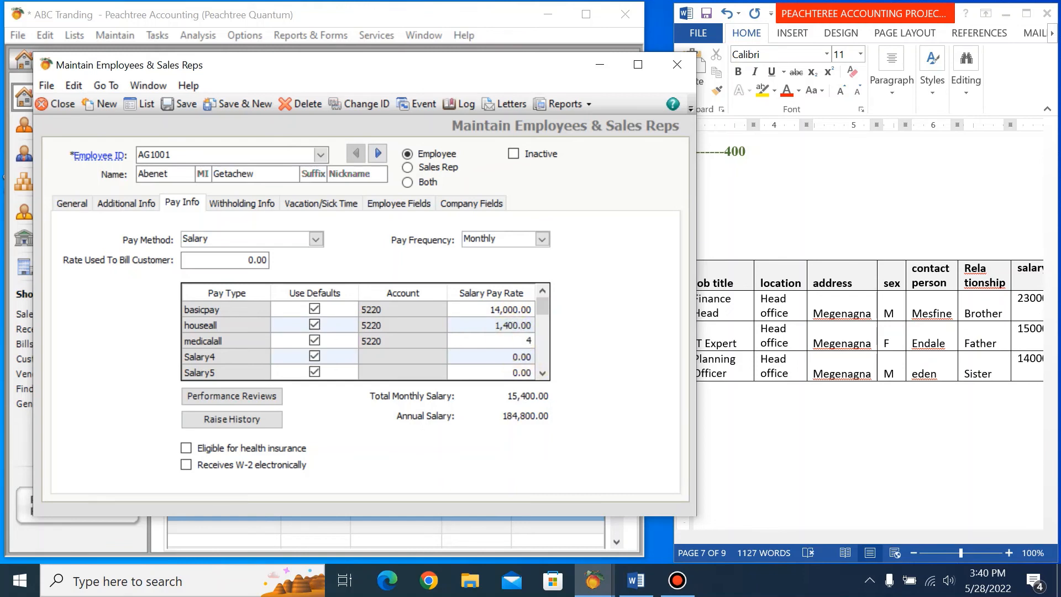
text(4)
key(BackSpace)
text(5000)
key(Tab)
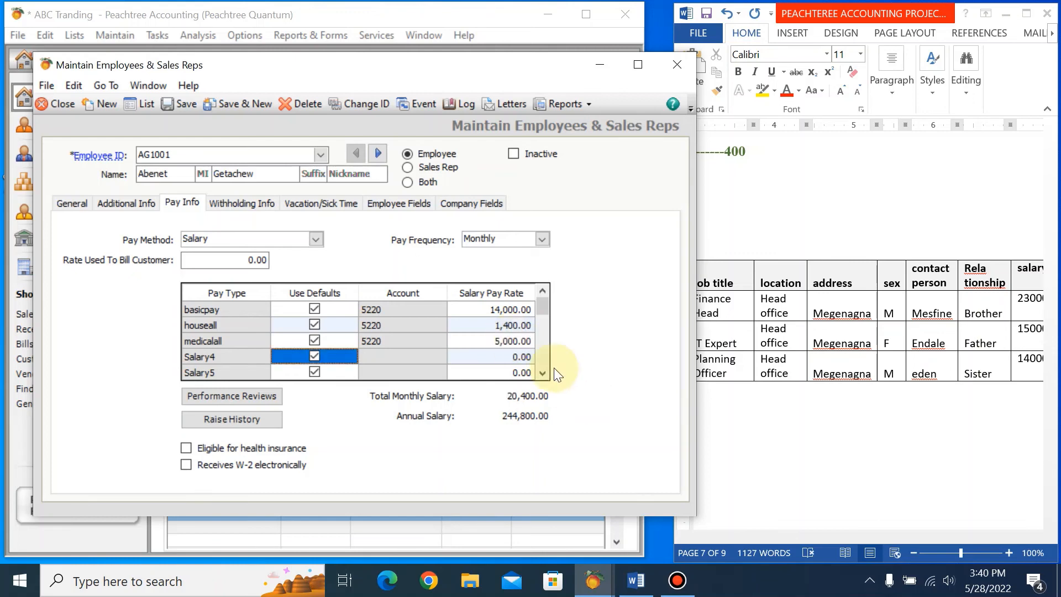
click(176, 104)
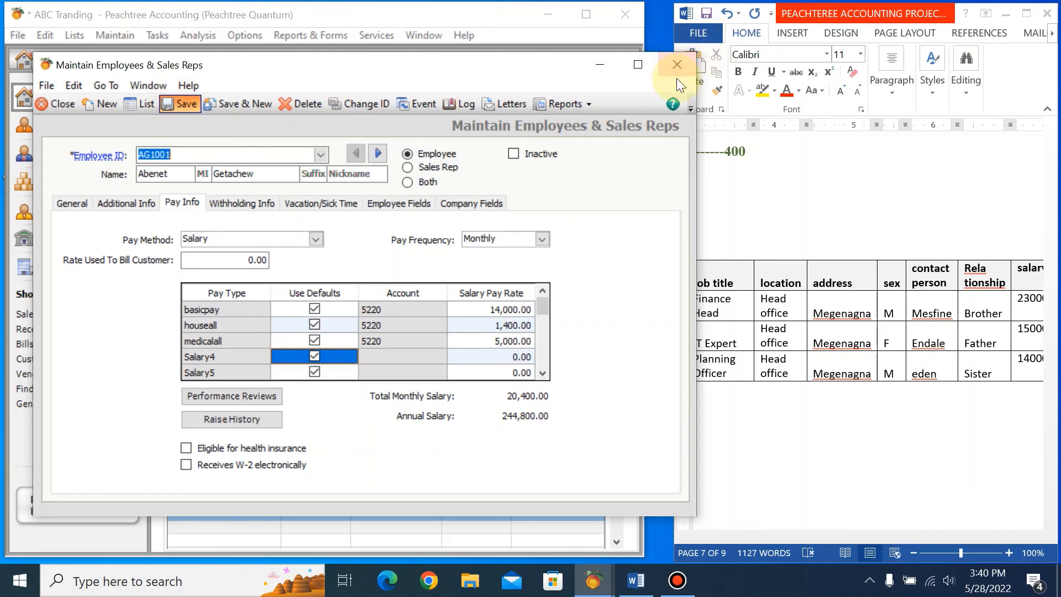
click(678, 65)
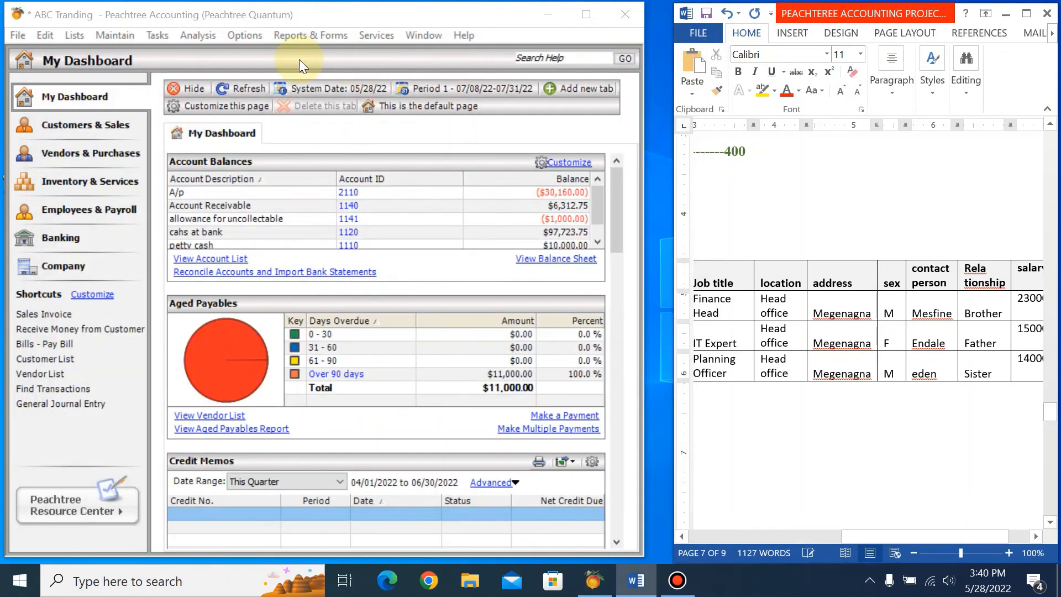
Review the saved employees in the Employee List and check the first employee's general details.
click(118, 36)
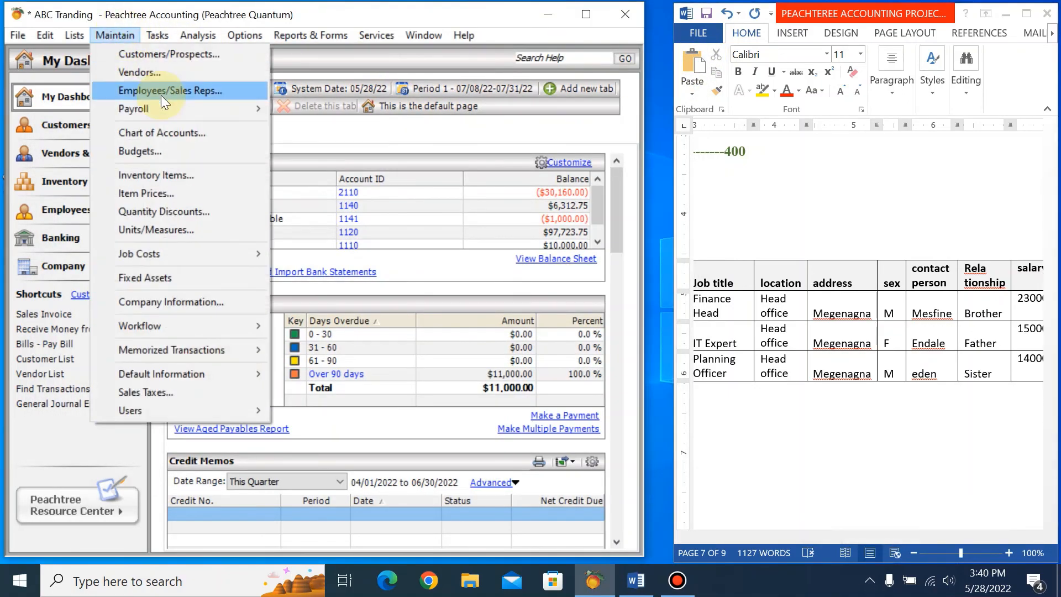
click(175, 90)
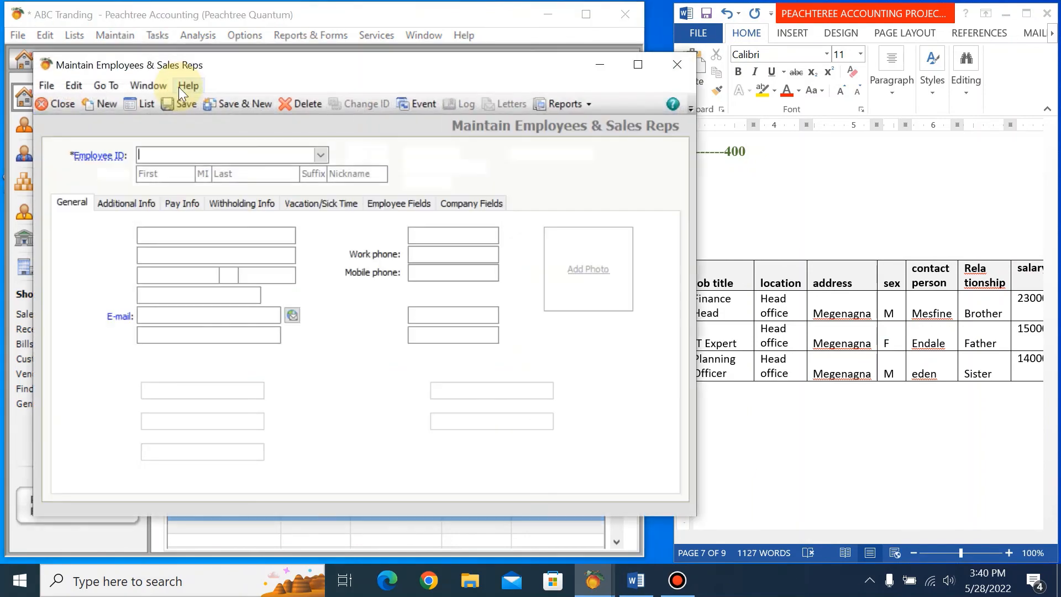
click(146, 107)
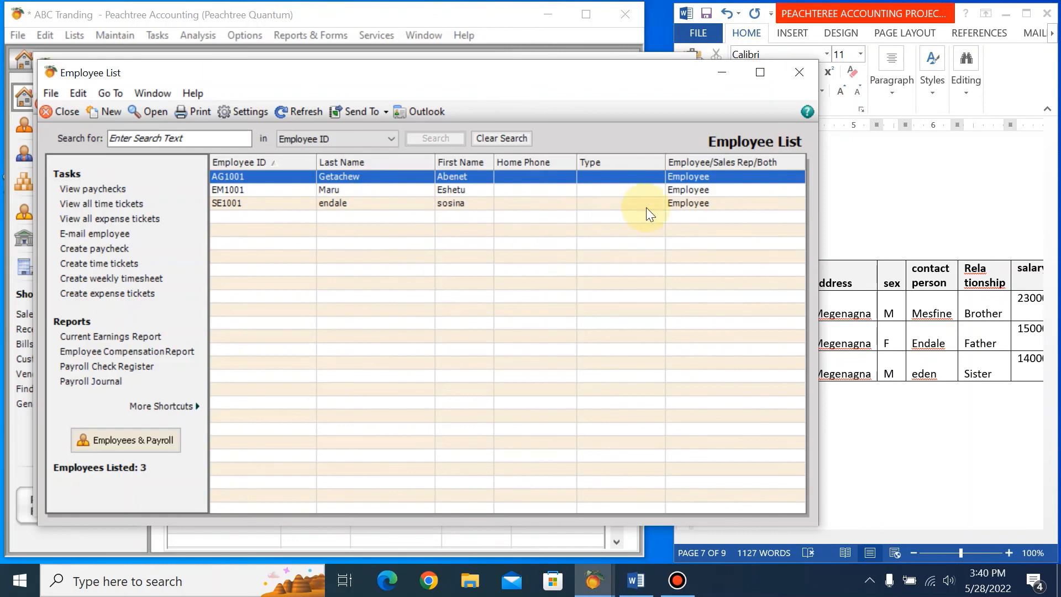
double_click(467, 190)
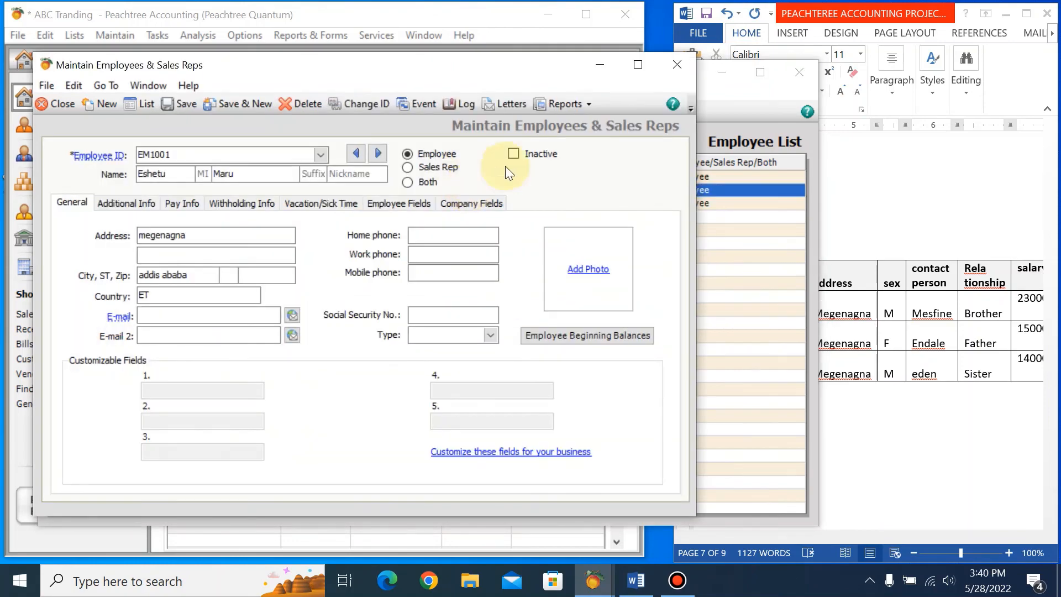
click(679, 70)
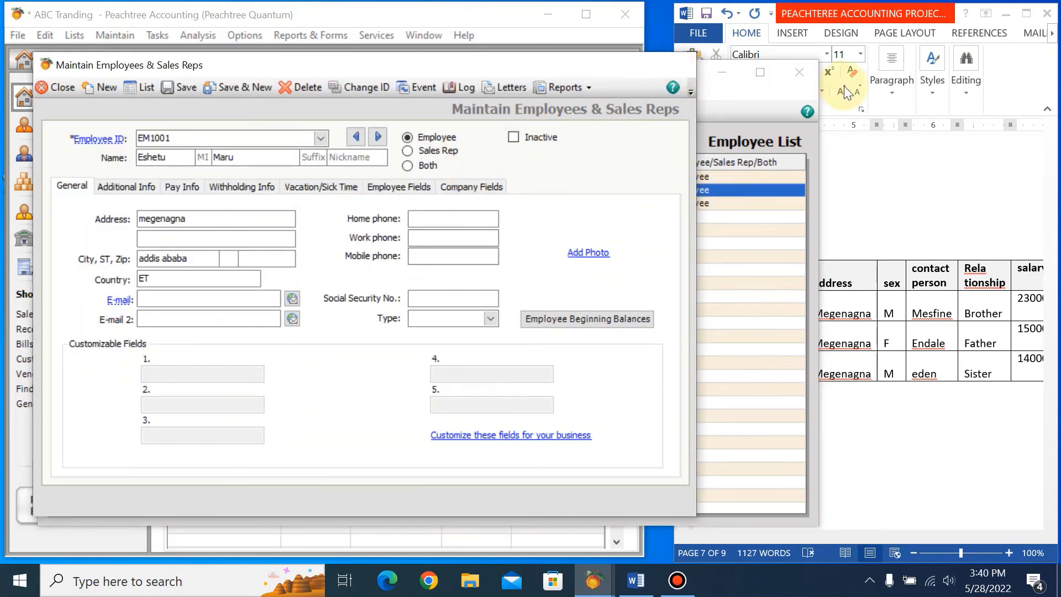
Close the employee windows, display the payroll Employee List report at full size to review each employee's address and pay type, and close it.
click(804, 77)
click(319, 39)
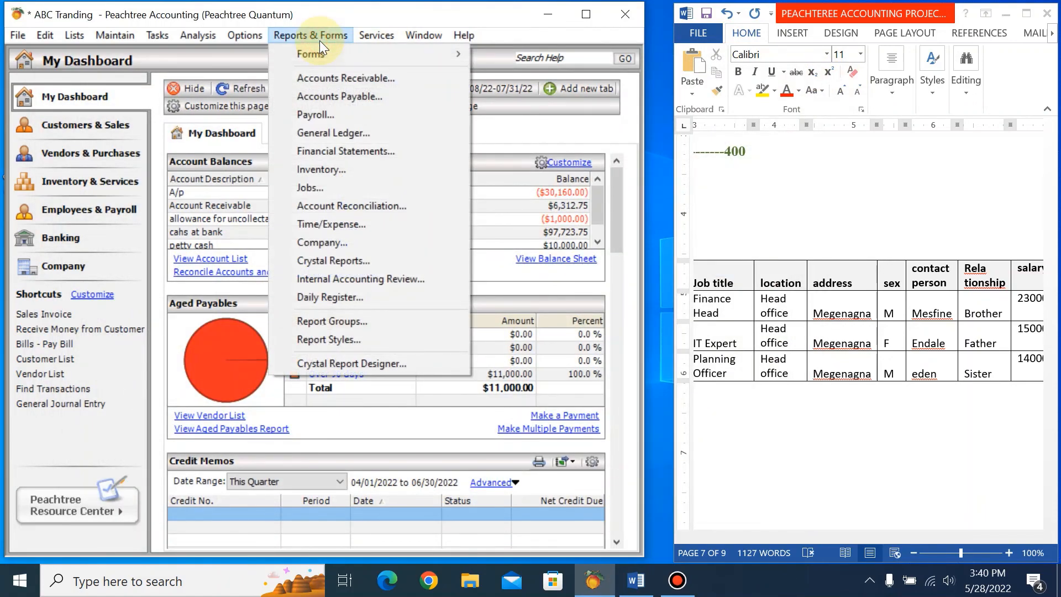
click(320, 119)
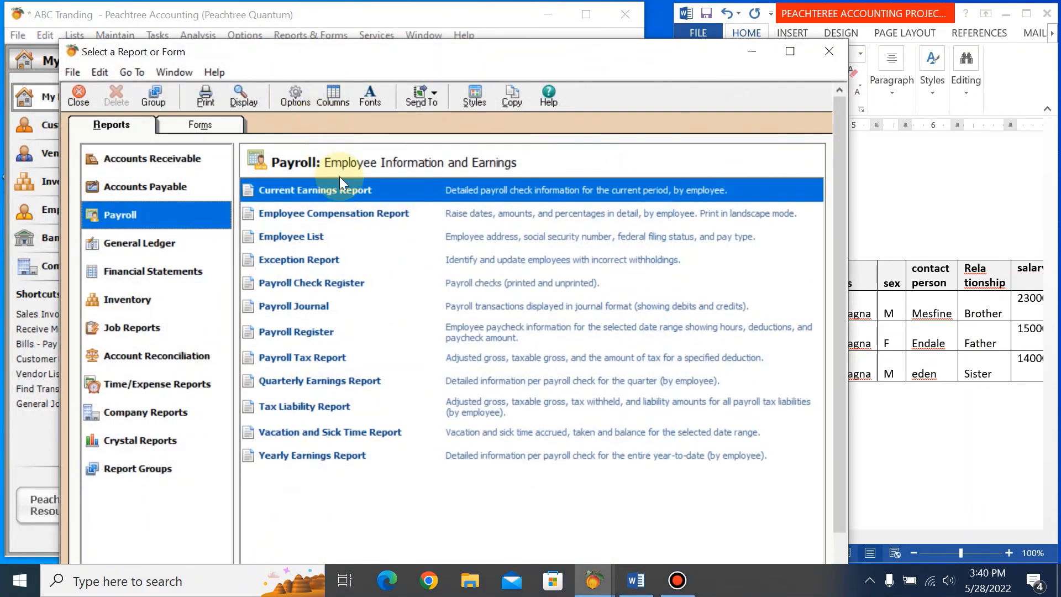
double_click(334, 243)
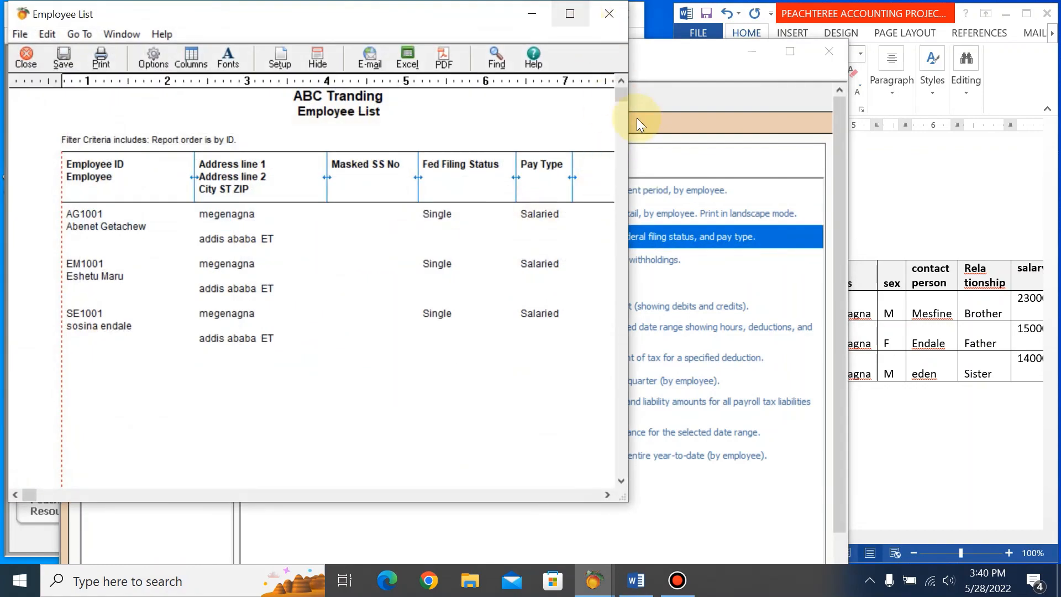
click(569, 12)
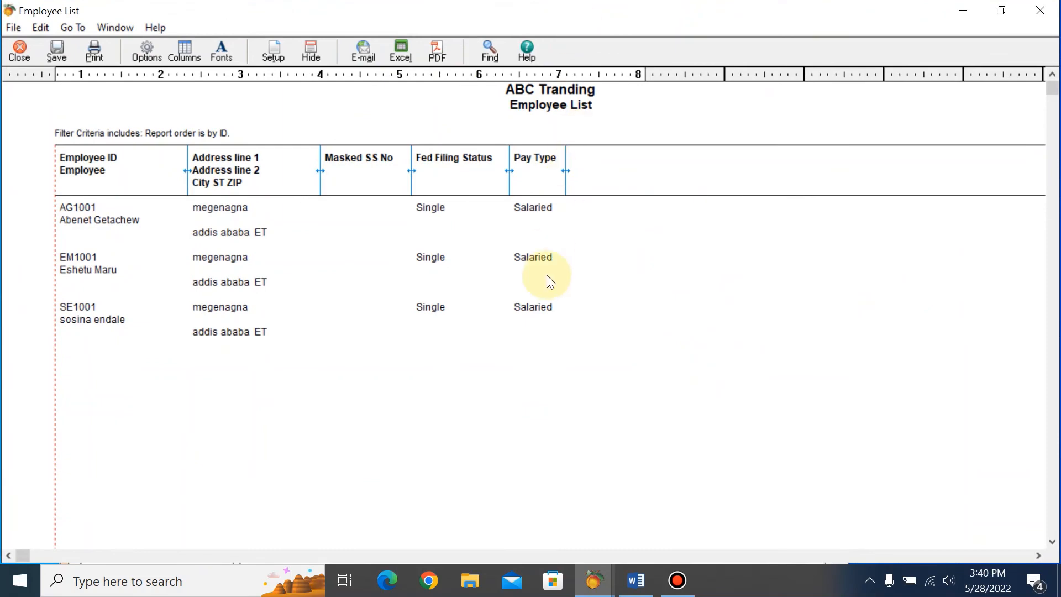
click(1040, 10)
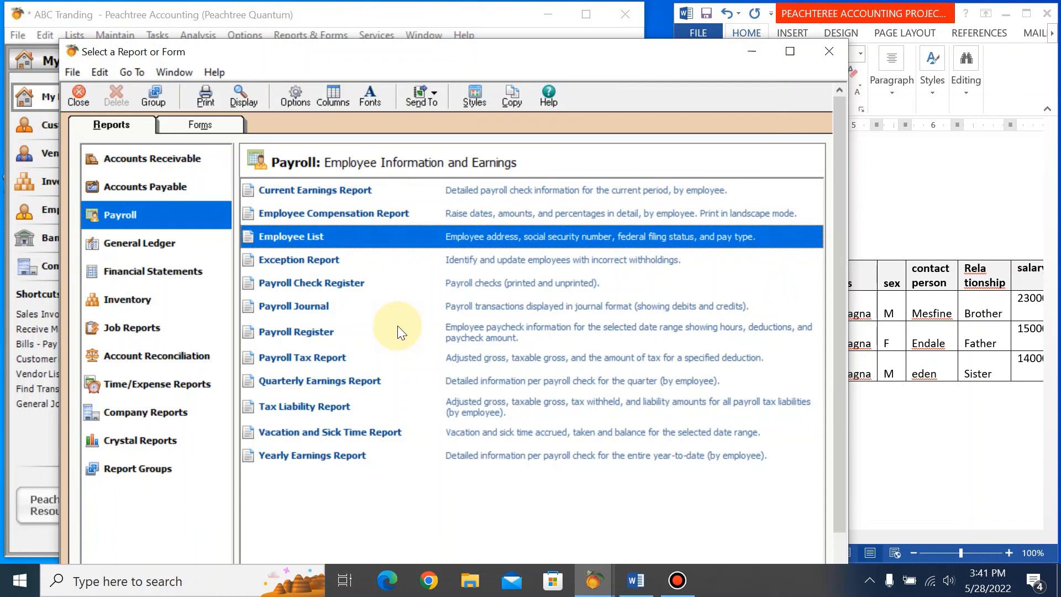
Review the Employee Compensation Report, recheck the Employee List report, and close the report selection window.
double_click(380, 213)
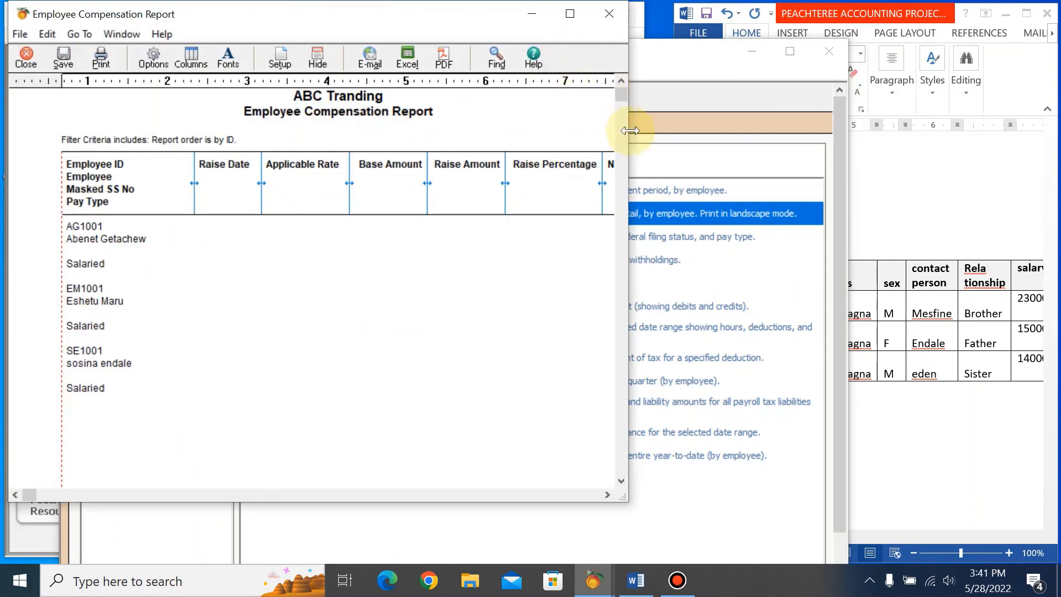
drag(630, 131, 1053, 151)
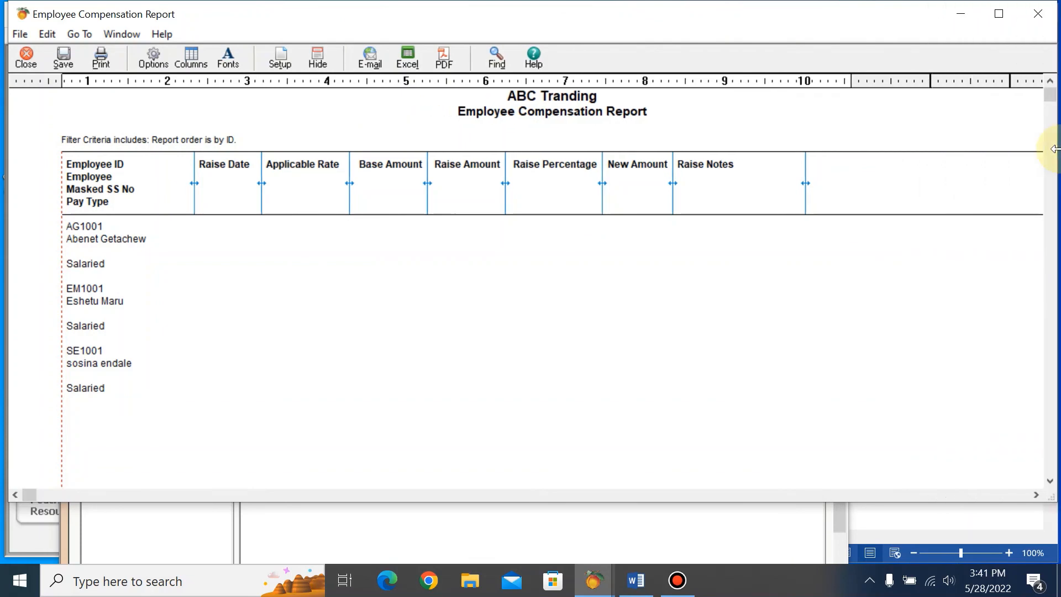
click(1035, 14)
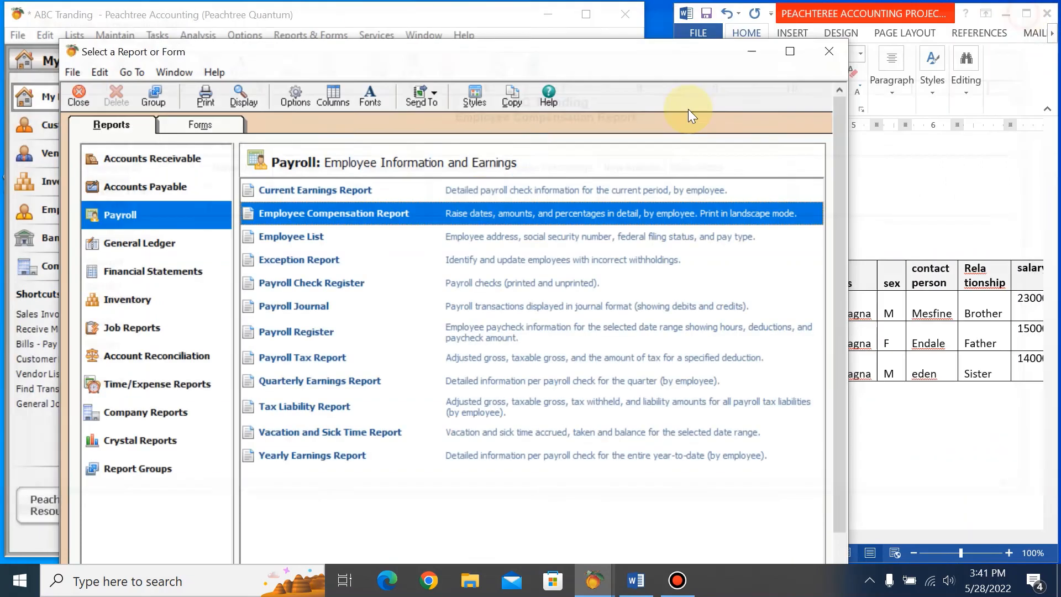
double_click(267, 239)
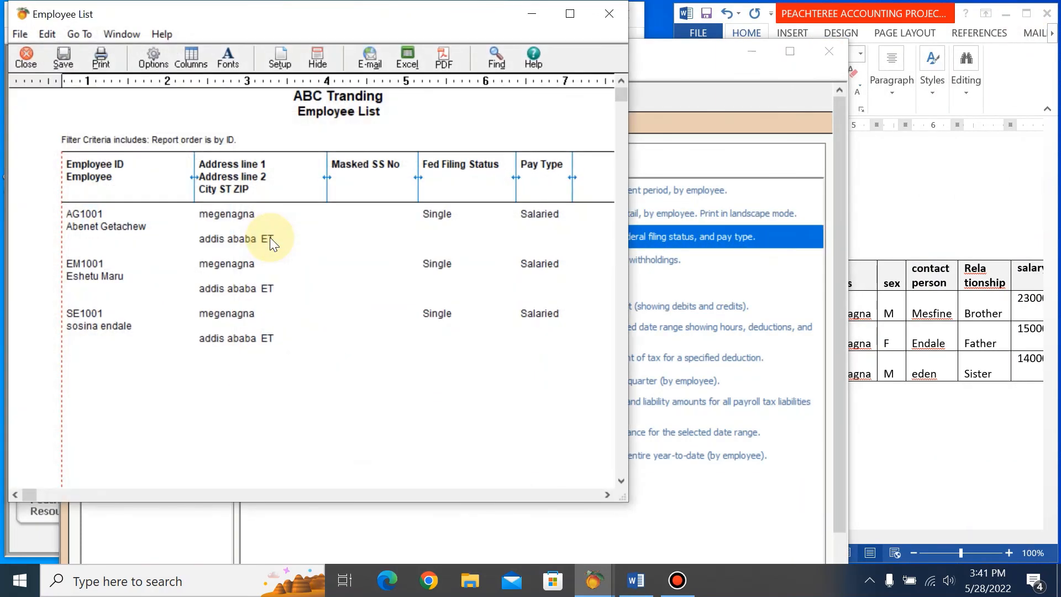
click(599, 14)
click(836, 56)
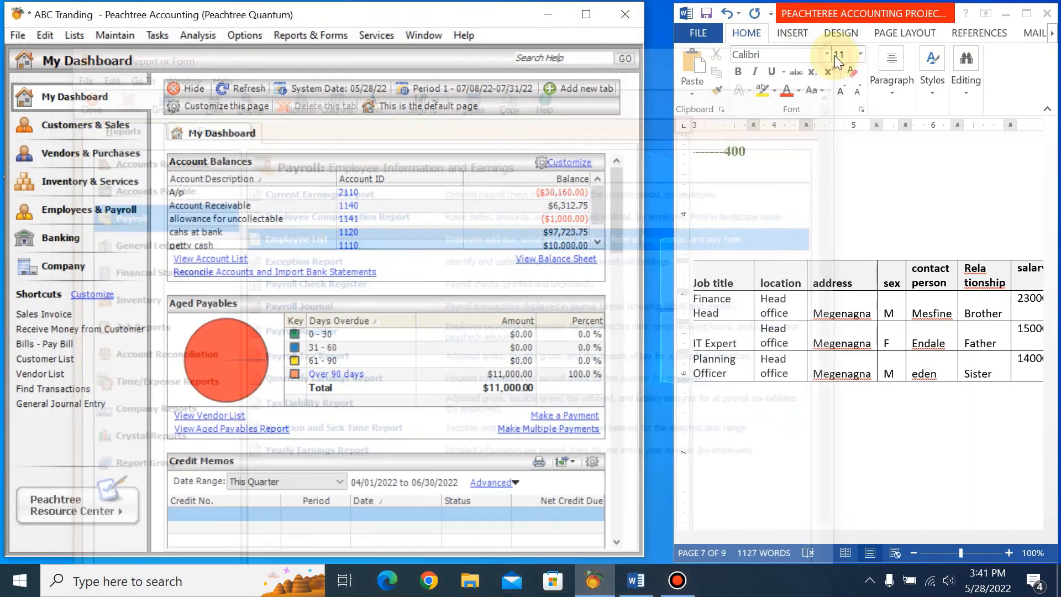